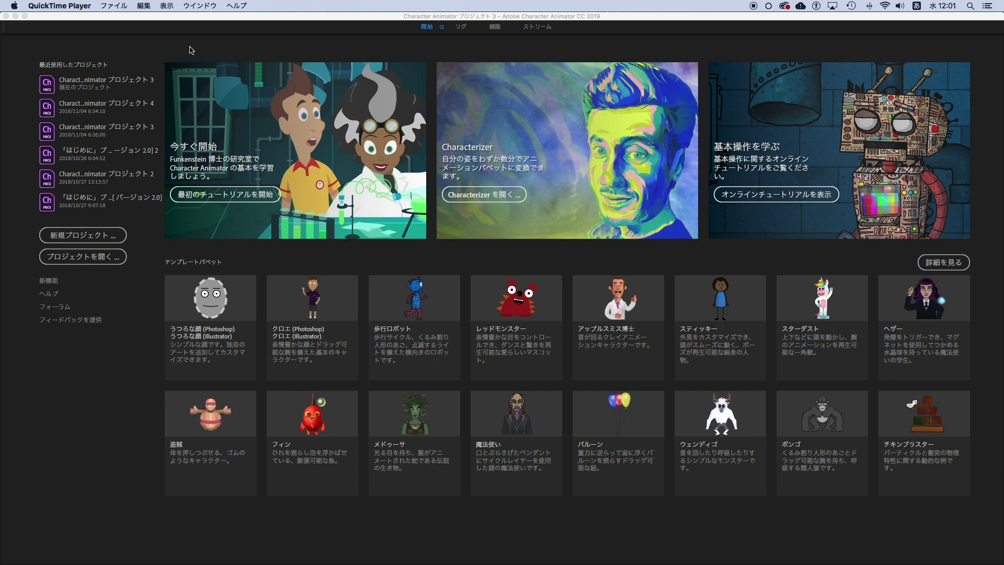
# Step: Start a new Character Animator project from the Blank Face (Photoshop) template puppet
pyautogui.click(189, 50)
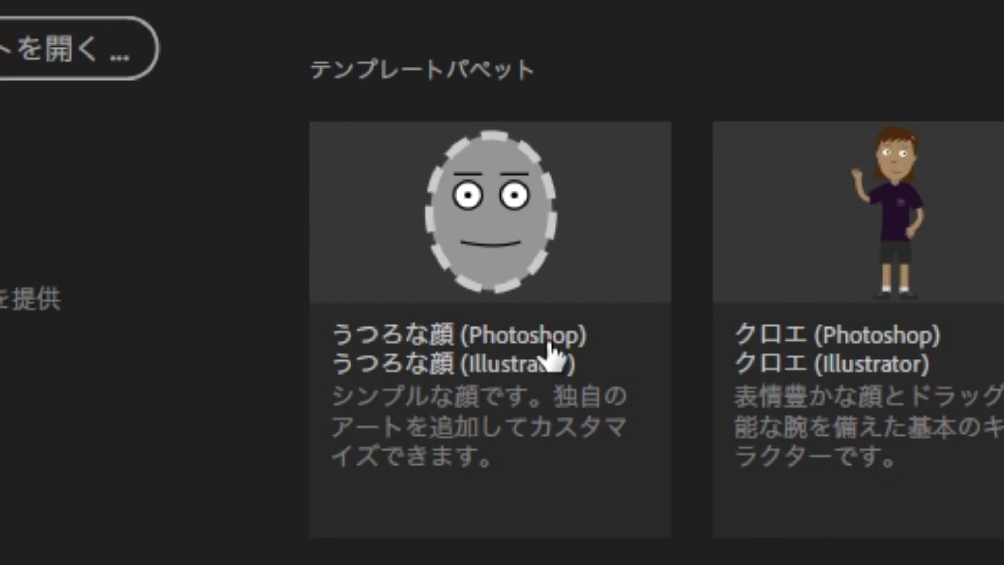
pyautogui.click(515, 336)
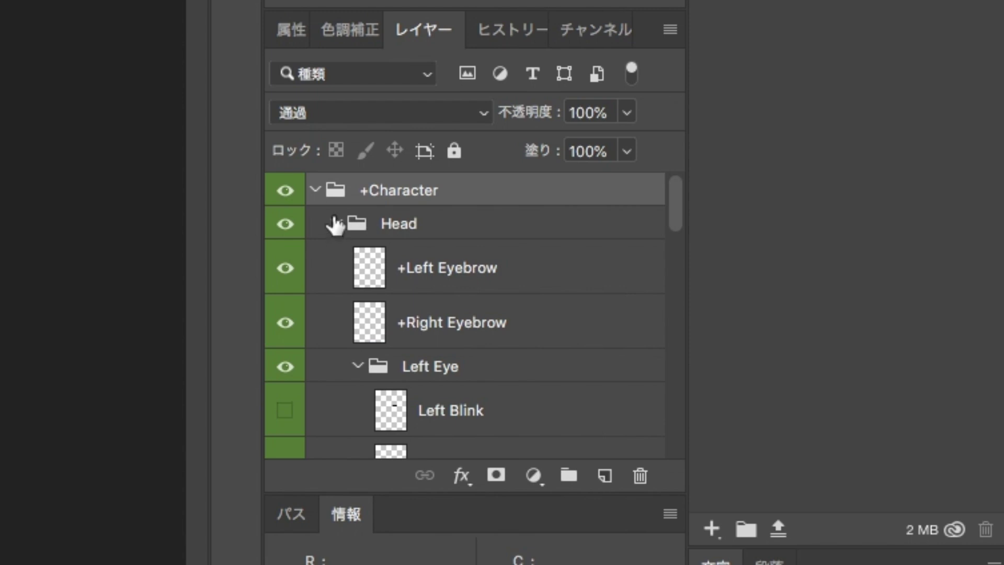
# Step: Select the +Left Eyebrow layer in Photoshop's Layers panel and scroll through the face layers
pyautogui.click(334, 223)
pyautogui.click(488, 277)
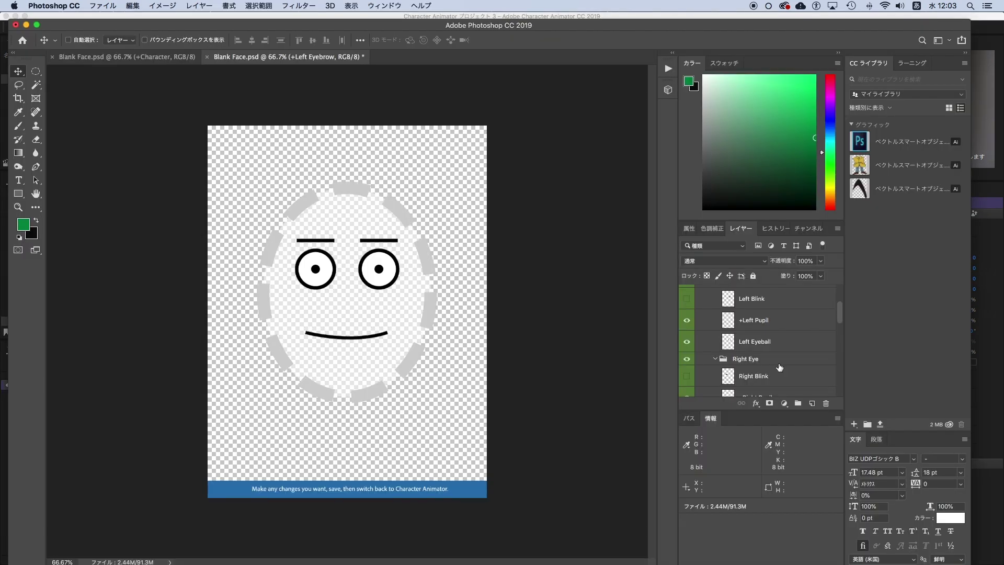
pyautogui.scroll(-2, 779, 368)
pyautogui.scroll(-2, 778, 372)
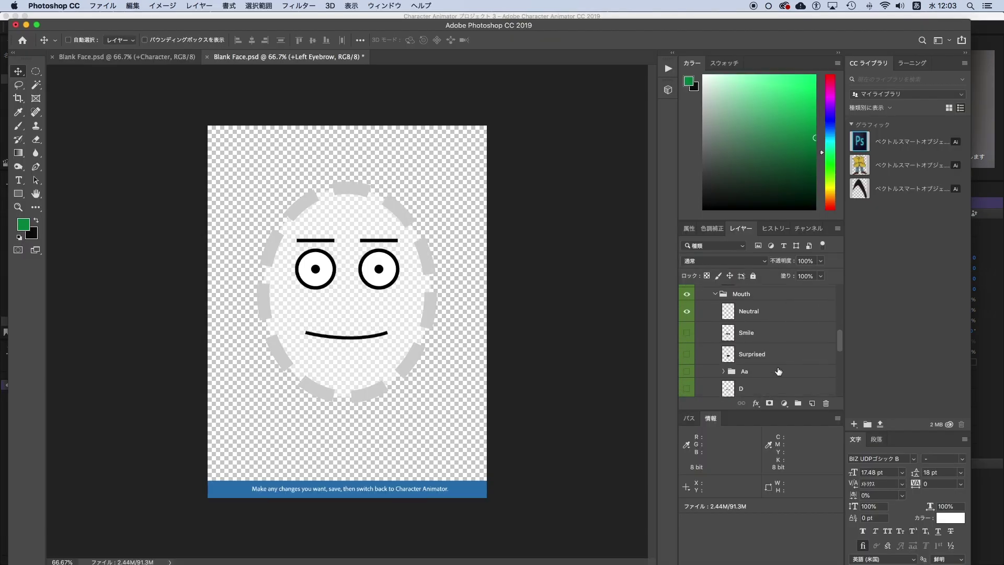
pyautogui.scroll(1, 778, 371)
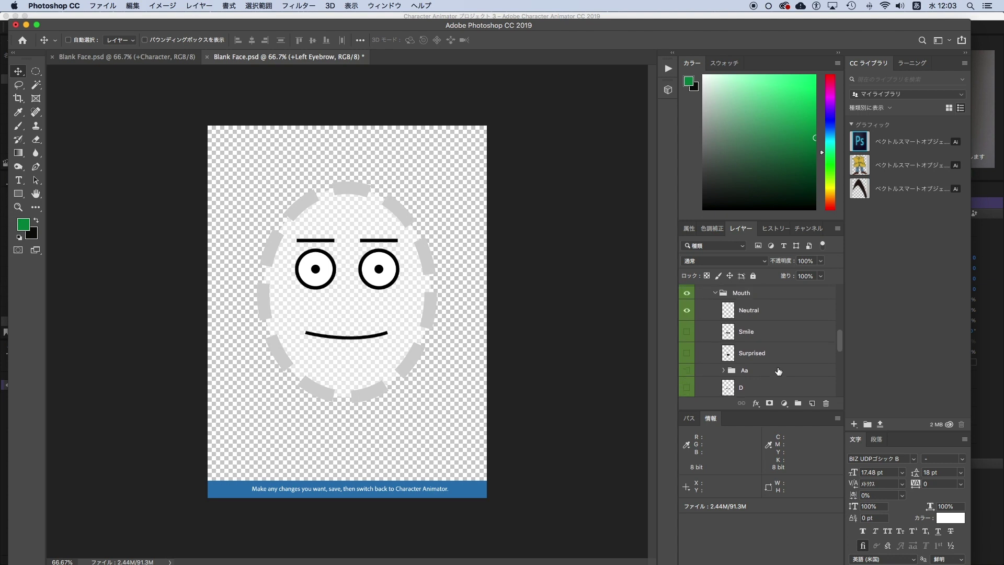
pyautogui.scroll(1, 777, 371)
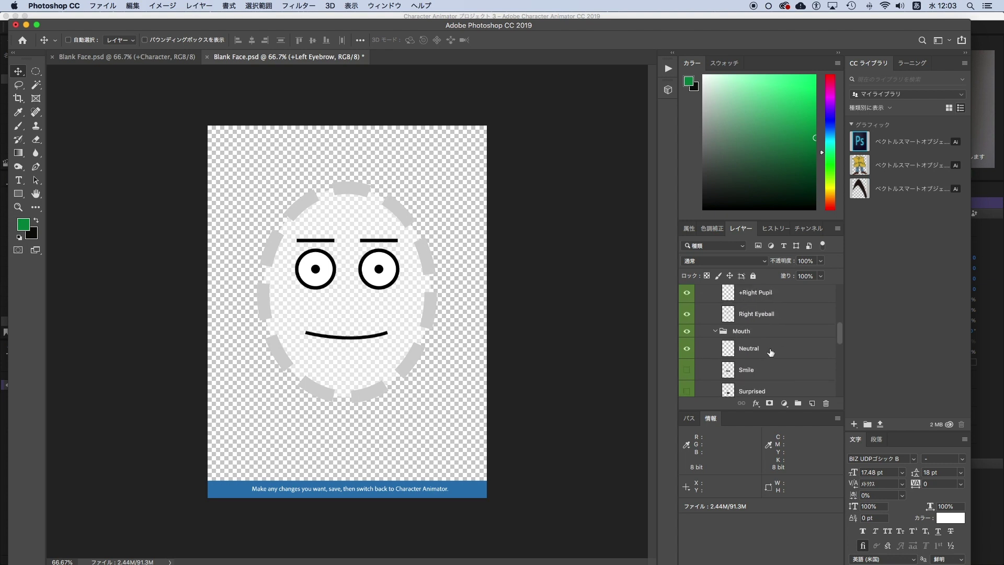
# Step: Select the Mouth group and scroll through its mouth shape layers
pyautogui.click(773, 331)
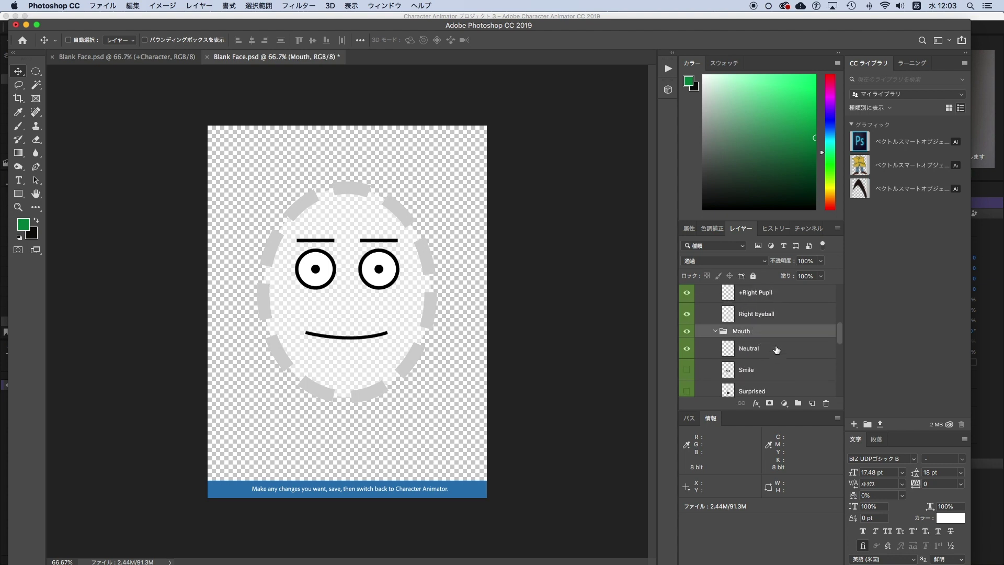
pyautogui.scroll(-2, 777, 354)
pyautogui.scroll(3, 769, 356)
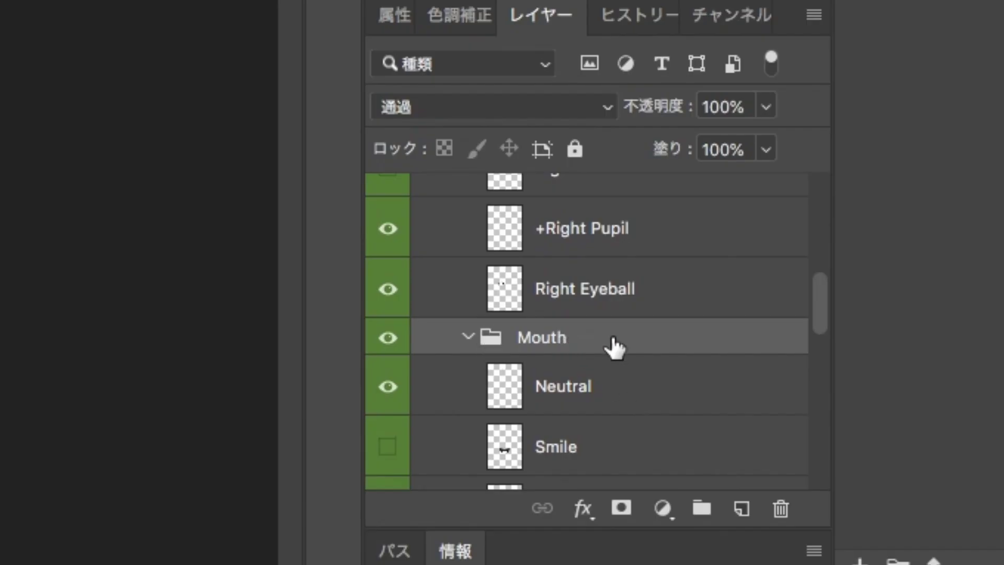
pyautogui.scroll(-2, 658, 405)
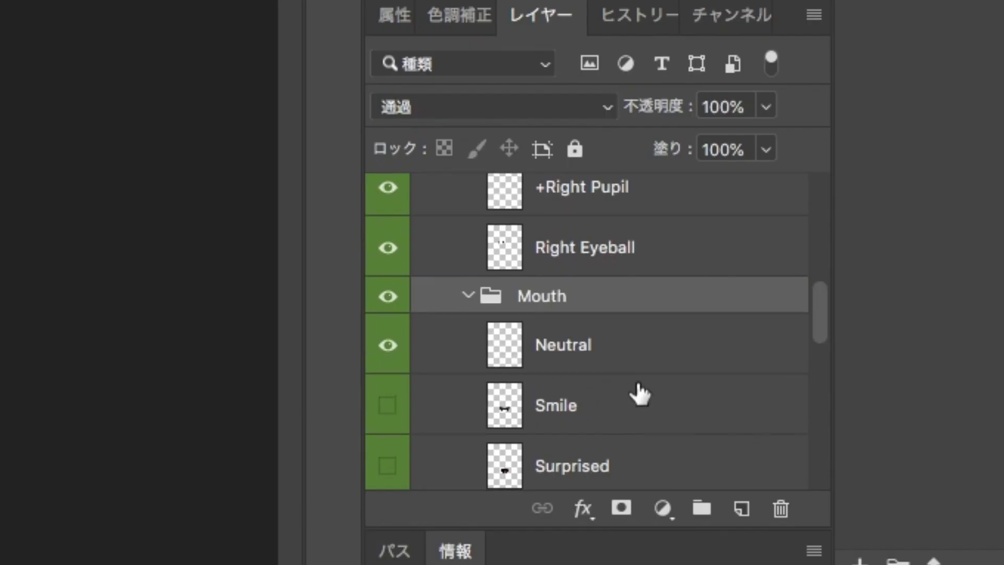
pyautogui.scroll(-2, 645, 428)
pyautogui.scroll(-2, 654, 431)
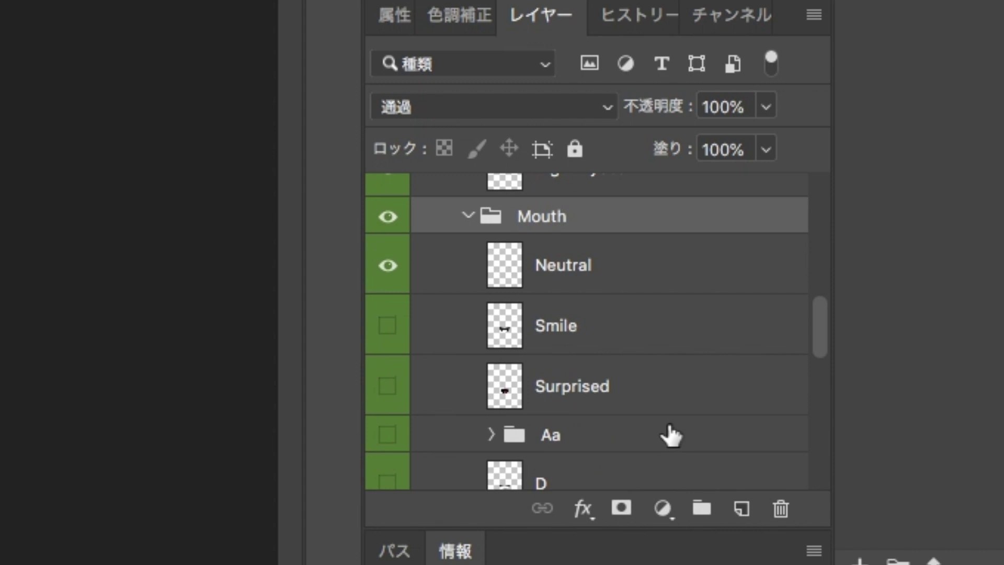
pyautogui.scroll(-3, 624, 439)
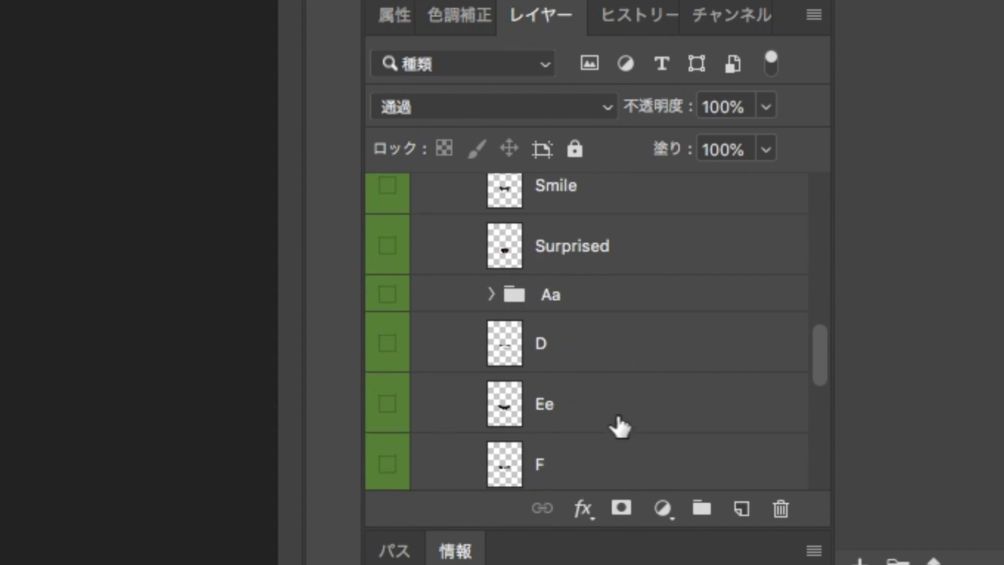
pyautogui.scroll(-1, 606, 411)
pyautogui.scroll(-2, 614, 411)
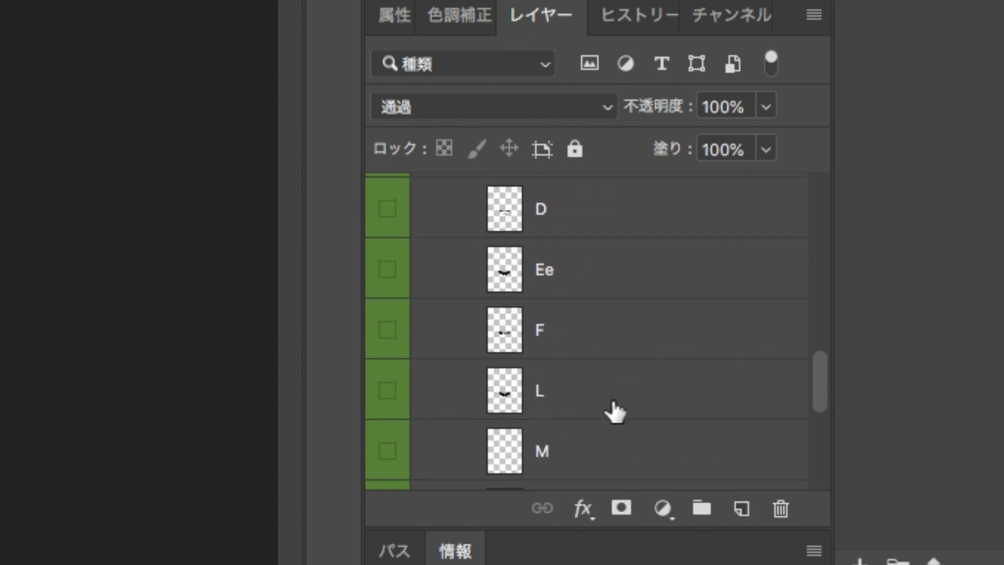
pyautogui.scroll(-2, 614, 411)
pyautogui.scroll(-1, 615, 410)
pyautogui.scroll(-1, 614, 411)
pyautogui.scroll(-1, 614, 410)
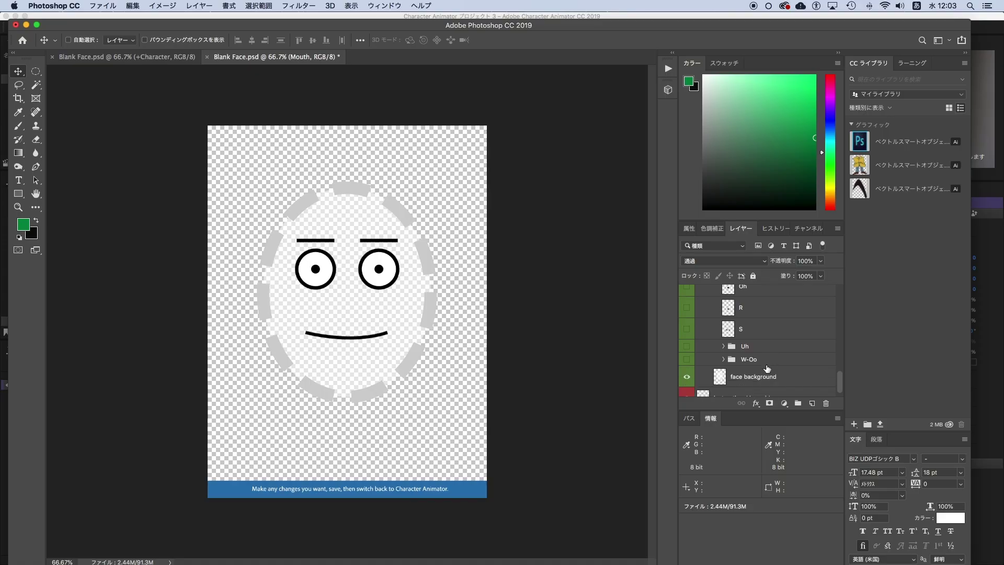
pyautogui.scroll(4, 767, 366)
pyautogui.scroll(4, 767, 355)
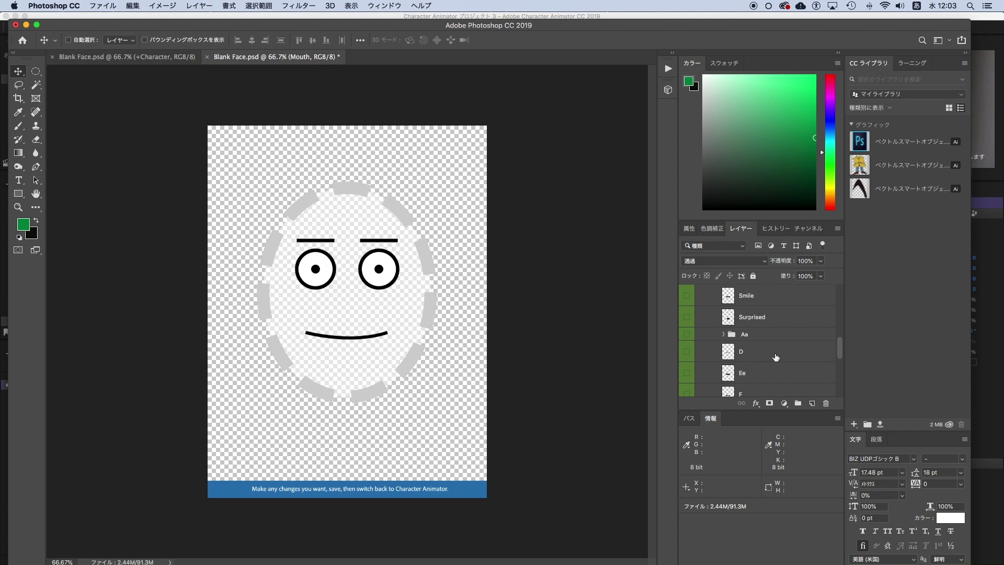
pyautogui.scroll(-1, 745, 352)
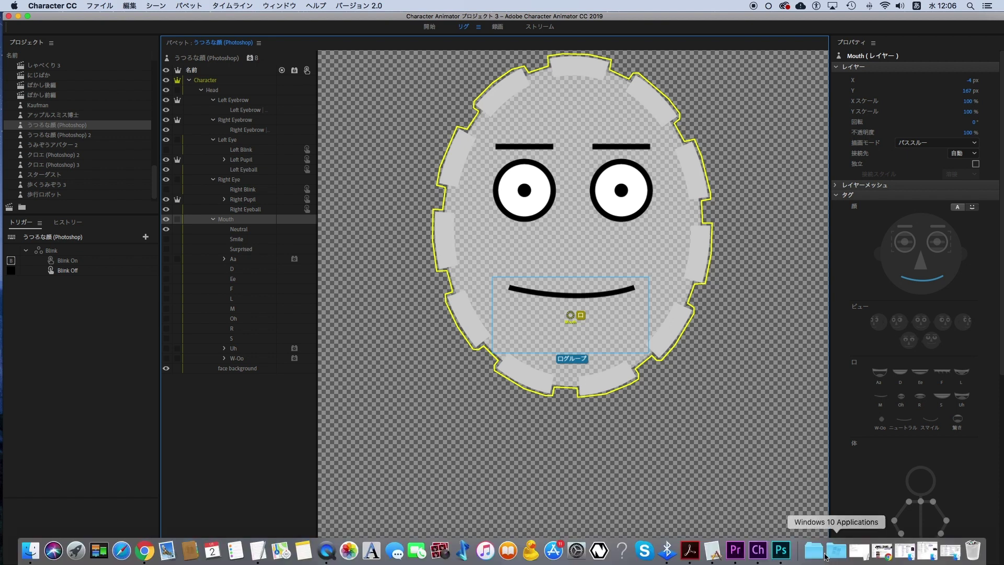
# Step: Bring the Blank Face Photoshop artwork back to the front
pyautogui.click(781, 550)
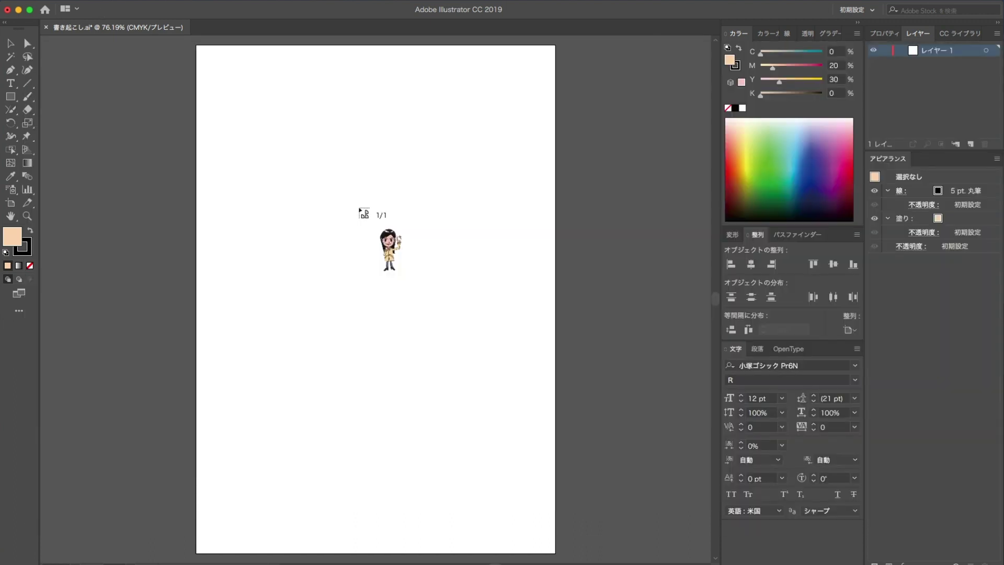
# Step: Place the character image on the artboard, rename its layer to 下絵 and lock it
pyautogui.click(358, 207)
pyautogui.press('super+shift+a')
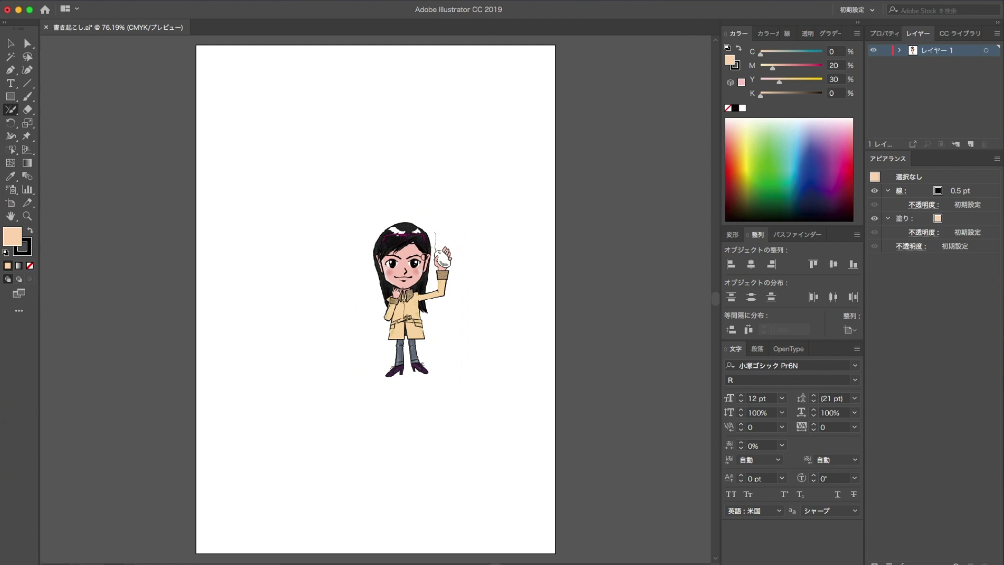
pyautogui.press('super+a')
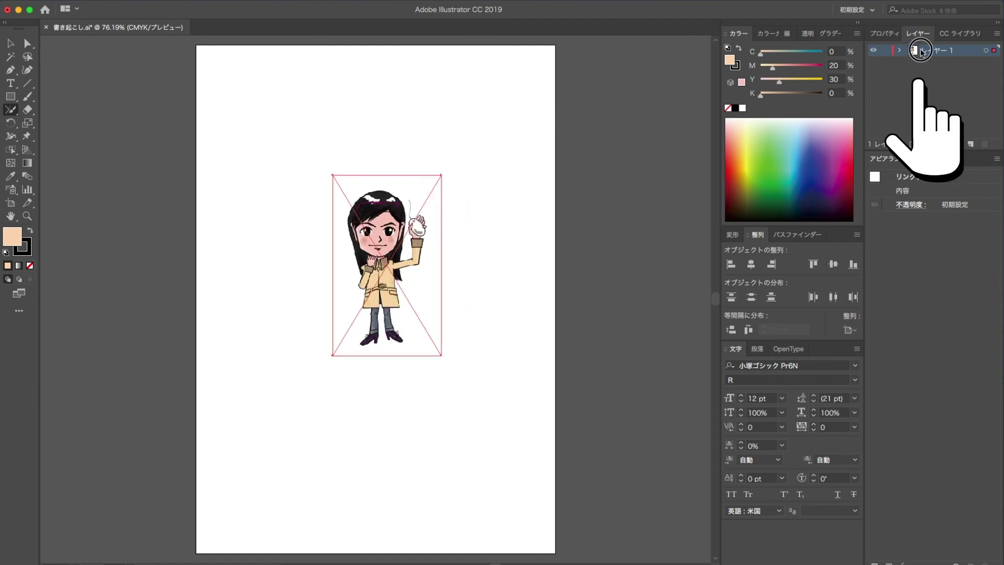
pyautogui.doubleClick(940, 55)
pyautogui.write('下絵')
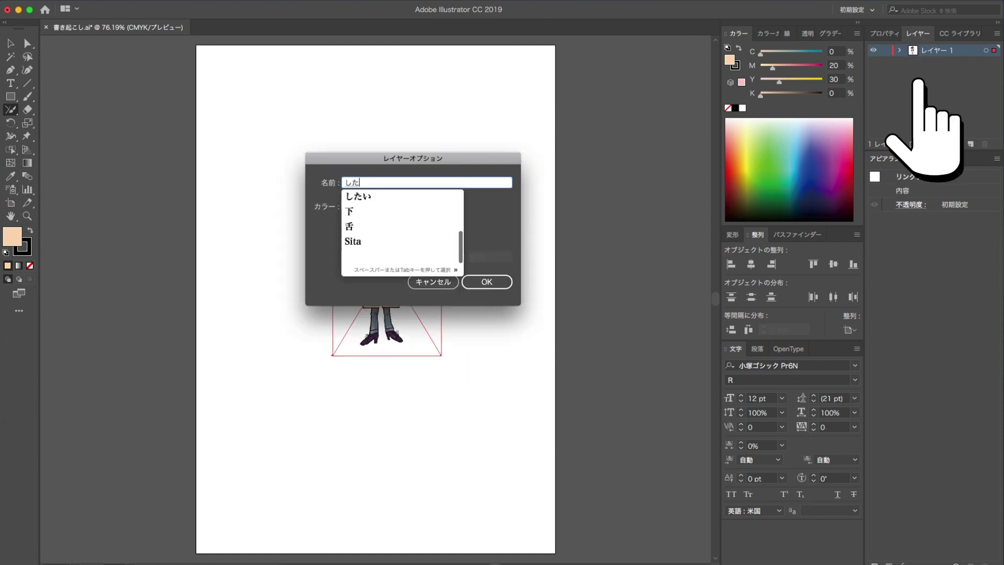
pyautogui.press('Return')
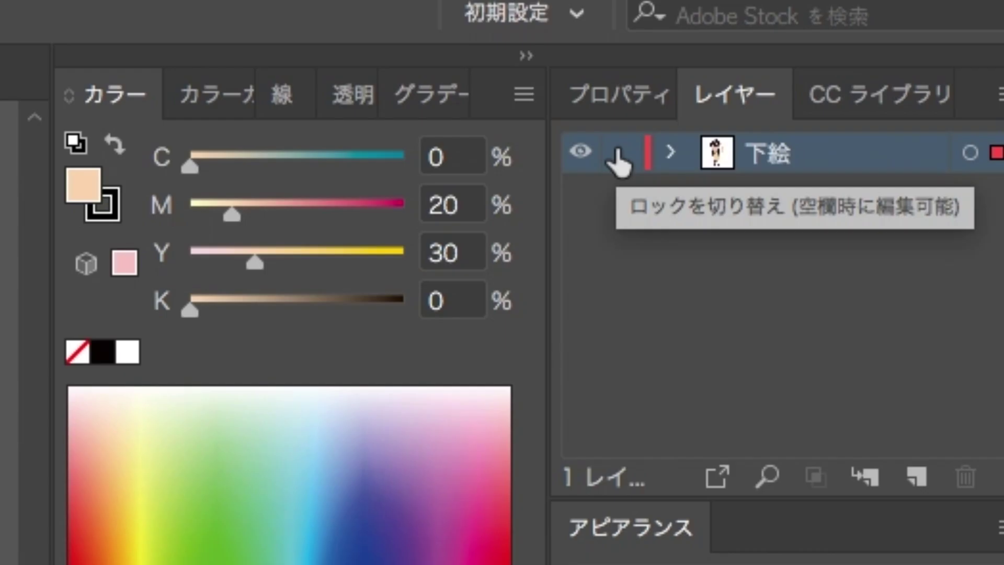
pyautogui.click(884, 50)
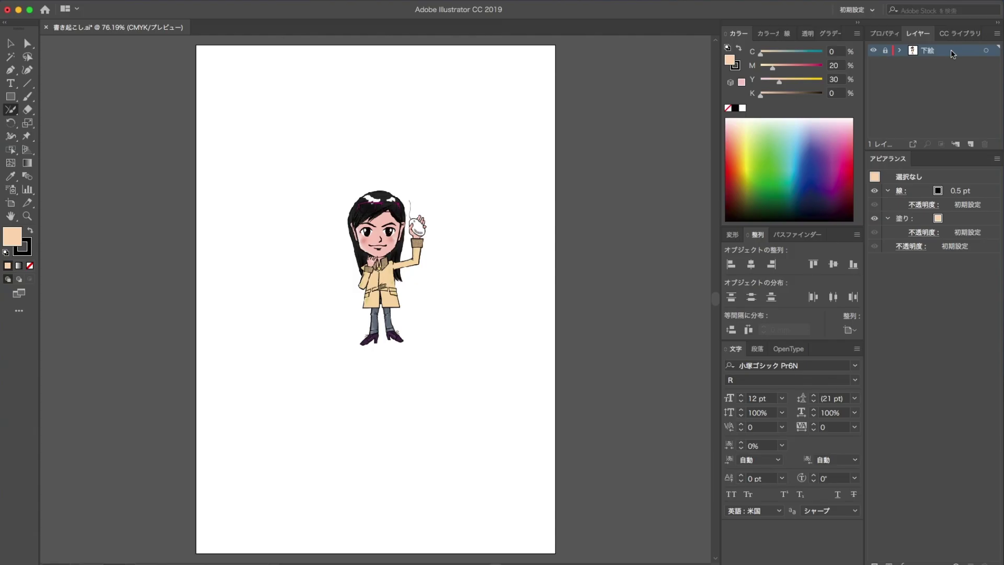
# Step: Dim the 下絵 layer's images to 50% and zoom in on the character
pyautogui.doubleClick(951, 51)
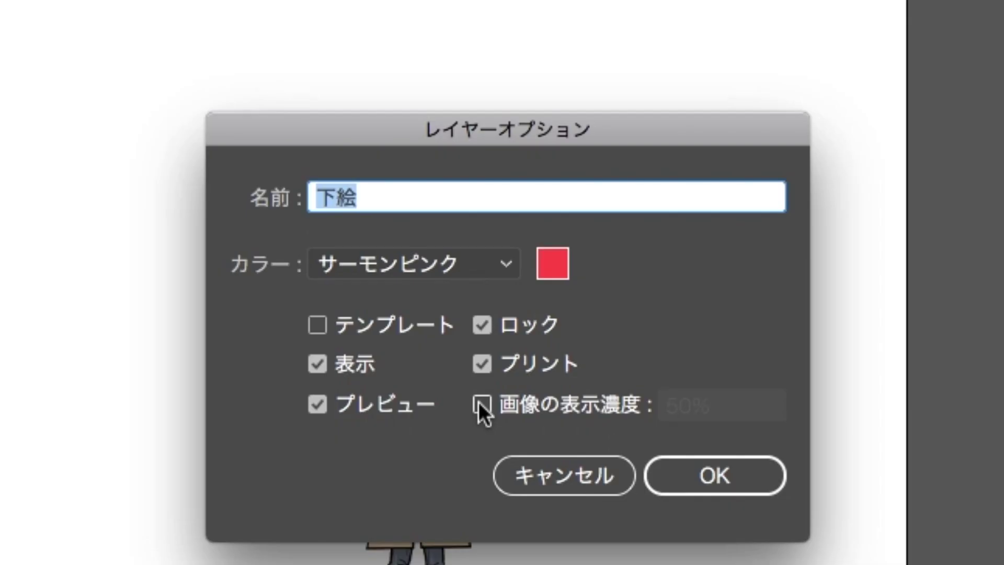
pyautogui.click(404, 256)
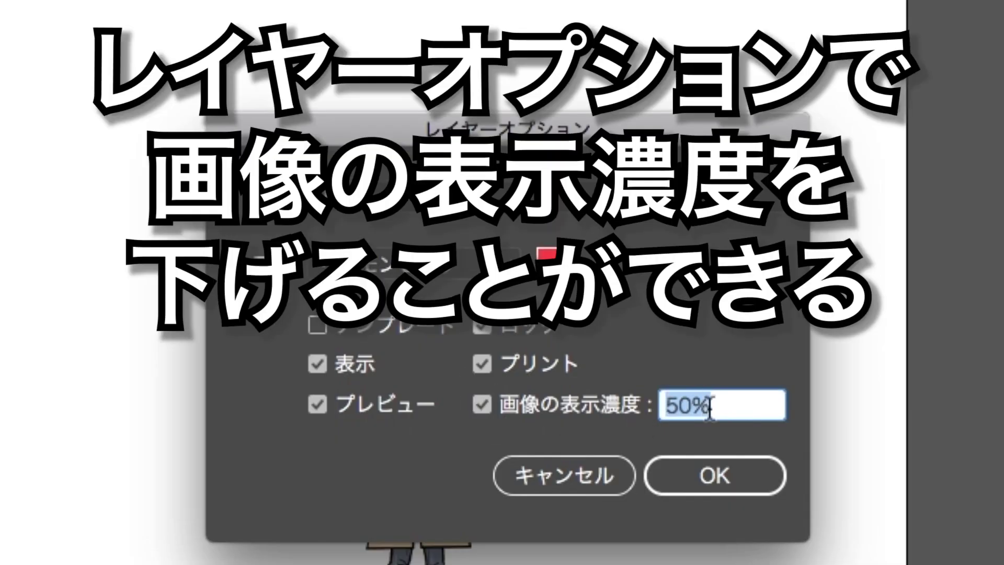
pyautogui.click(744, 470)
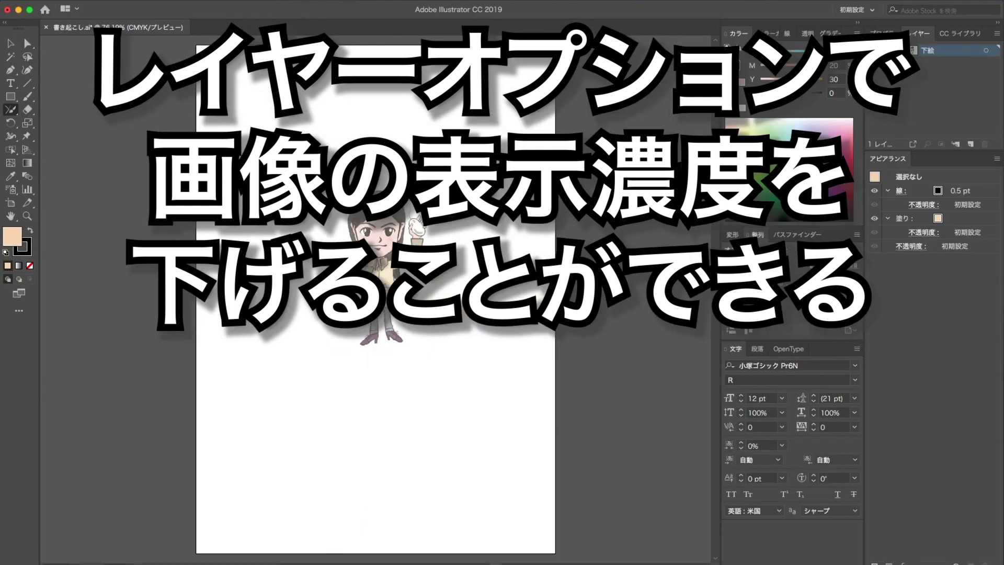
pyautogui.moveTo(313, 170); pyautogui.dragTo(471, 343)
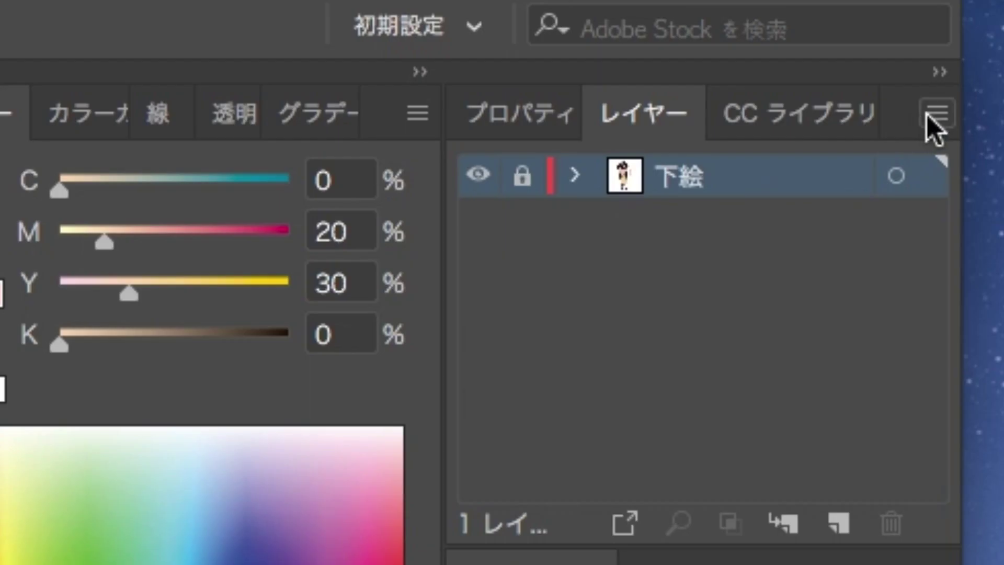
# Step: Create a new layer named Face Background above the 下絵 layer
pyautogui.click(996, 34)
pyautogui.click(966, 36)
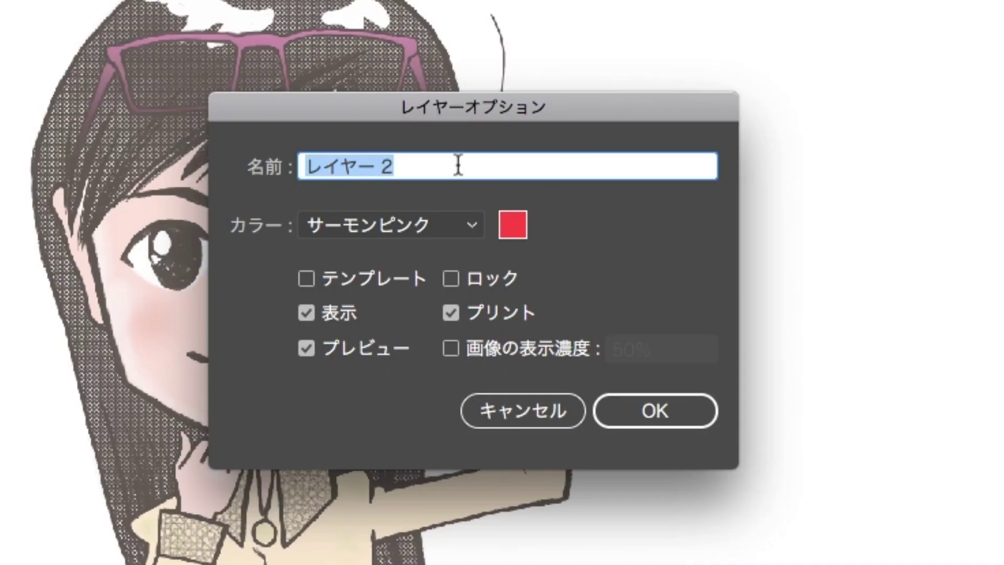
pyautogui.write('Face Background')
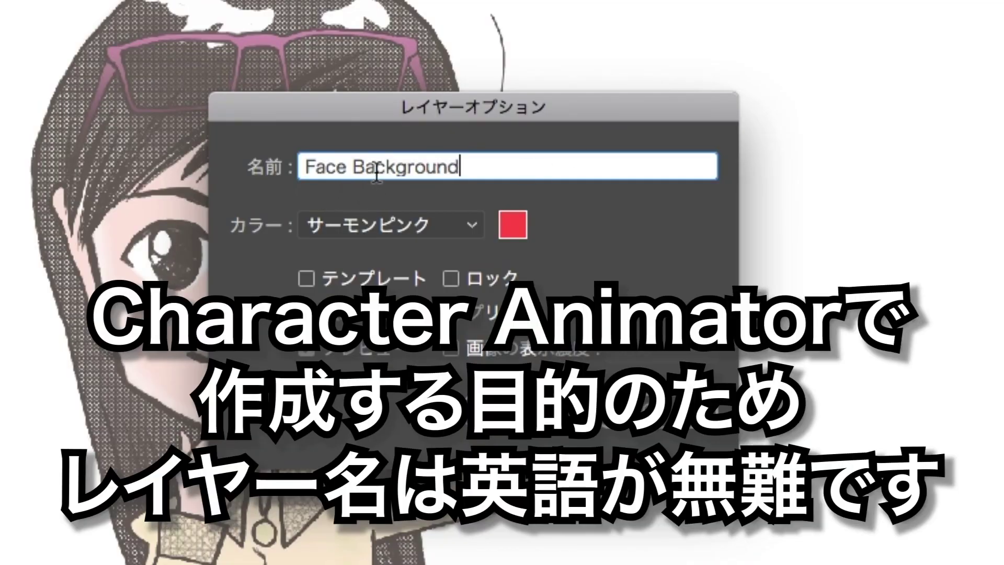
pyautogui.click(663, 403)
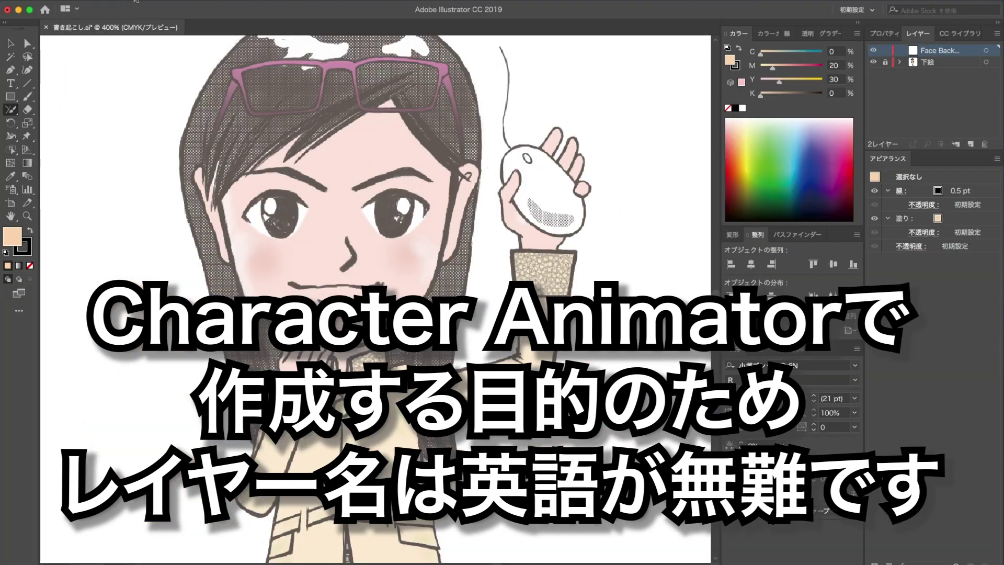
pyautogui.click(28, 98)
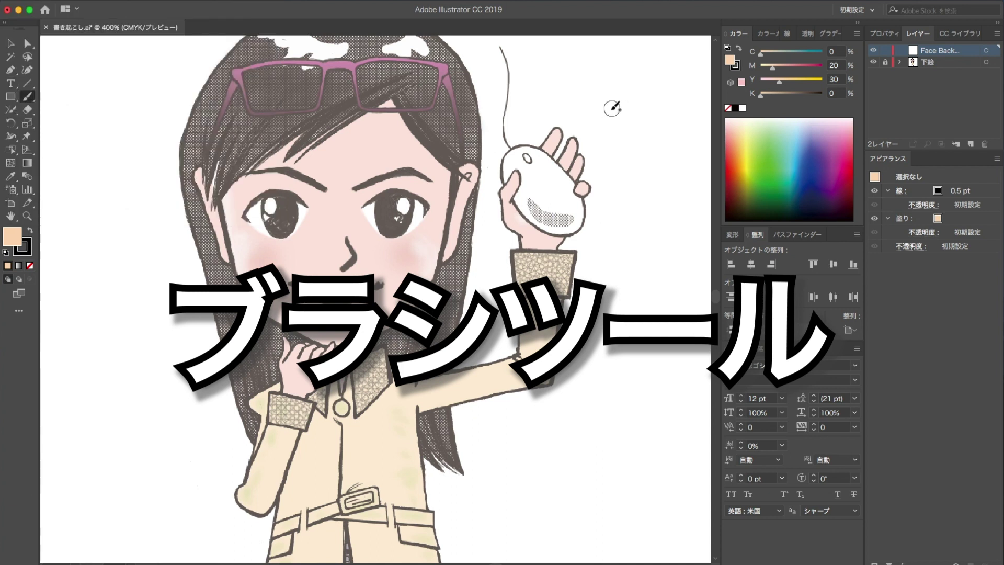
# Step: Brush the face outline down both sides, around the chin and top, plus both ears
pyautogui.moveTo(609, 103)
pyautogui.mouseDown()
pyautogui.moveTo(591, 149)
pyautogui.moveTo(620, 99)
pyautogui.mouseUp()
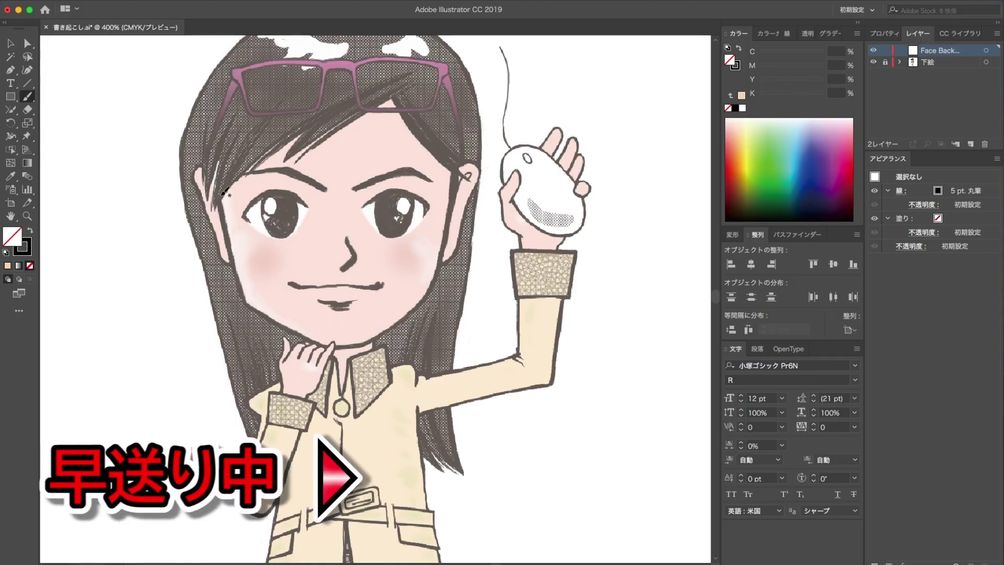
pyautogui.moveTo(246, 281)
pyautogui.mouseDown()
pyautogui.moveTo(285, 326)
pyautogui.moveTo(331, 347)
pyautogui.mouseUp()
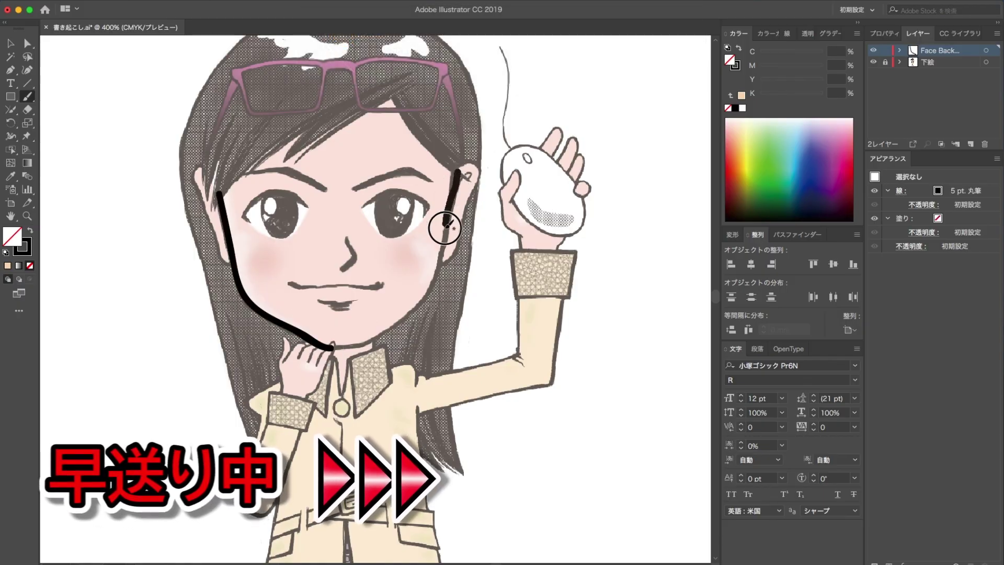
pyautogui.moveTo(459, 172); pyautogui.dragTo(366, 340)
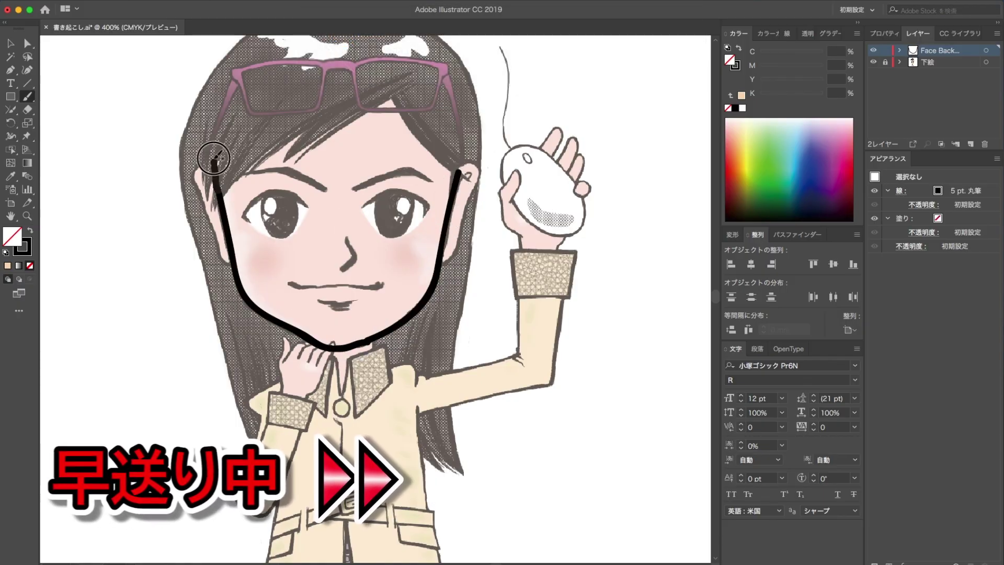
pyautogui.moveTo(459, 173)
pyautogui.mouseDown()
pyautogui.moveTo(335, 42)
pyautogui.moveTo(249, 209)
pyautogui.mouseUp()
pyautogui.moveTo(194, 172); pyautogui.dragTo(230, 259)
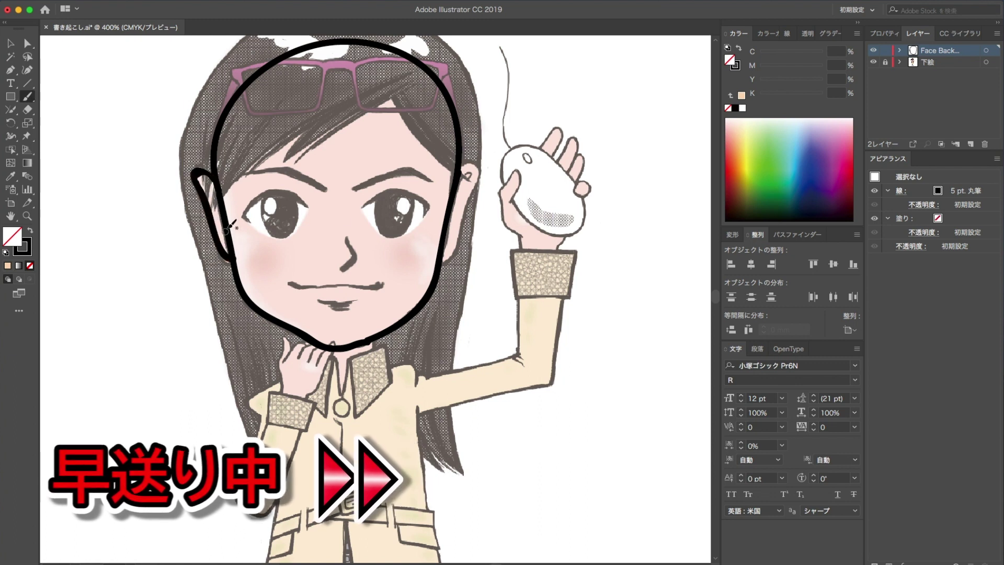
pyautogui.moveTo(463, 164)
pyautogui.mouseDown()
pyautogui.moveTo(478, 181)
pyautogui.moveTo(444, 269)
pyautogui.mouseUp()
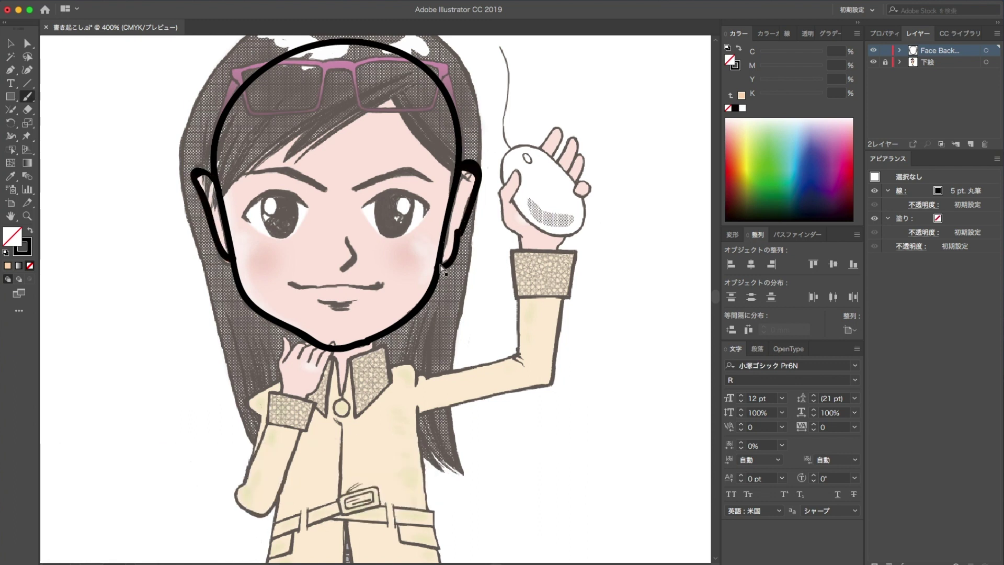
pyautogui.hotkey('ctrl', 'y')
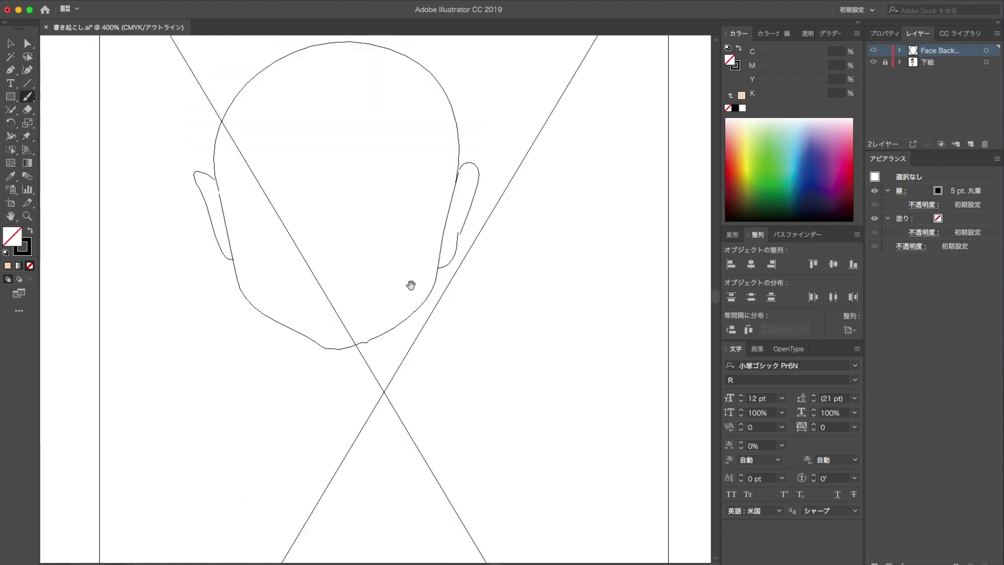
# Step: Hide the 下絵 sketch layer and fill the face outline with C0 M20 Y30 K0
pyautogui.hotkey('ctrl', '+')
pyautogui.scroll(4, 370, 263)
pyautogui.hscroll(-2, 377, 214)
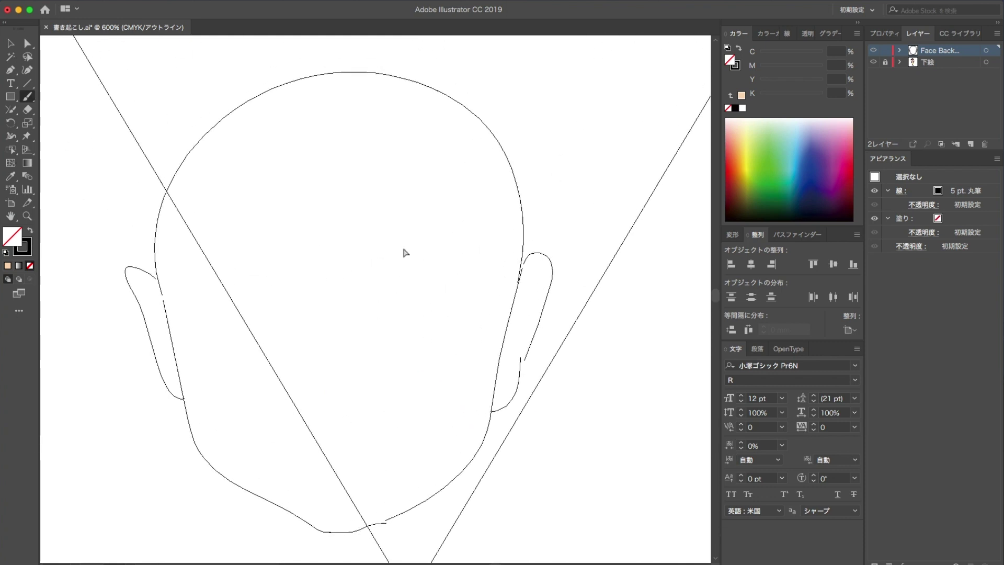
pyautogui.hotkey('ctrl', 'y')
pyautogui.click(872, 63)
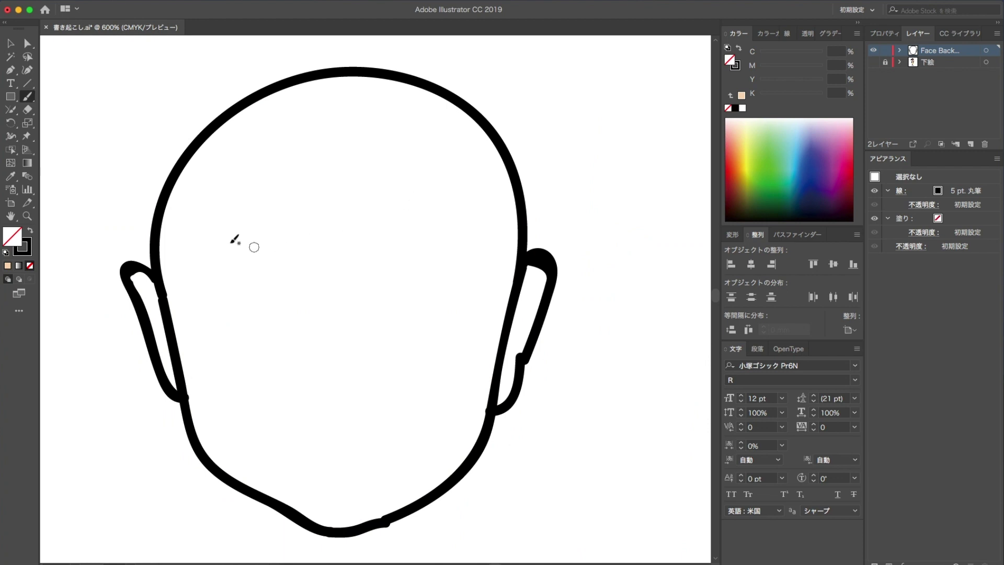
pyautogui.hotkey('ctrl', 'y')
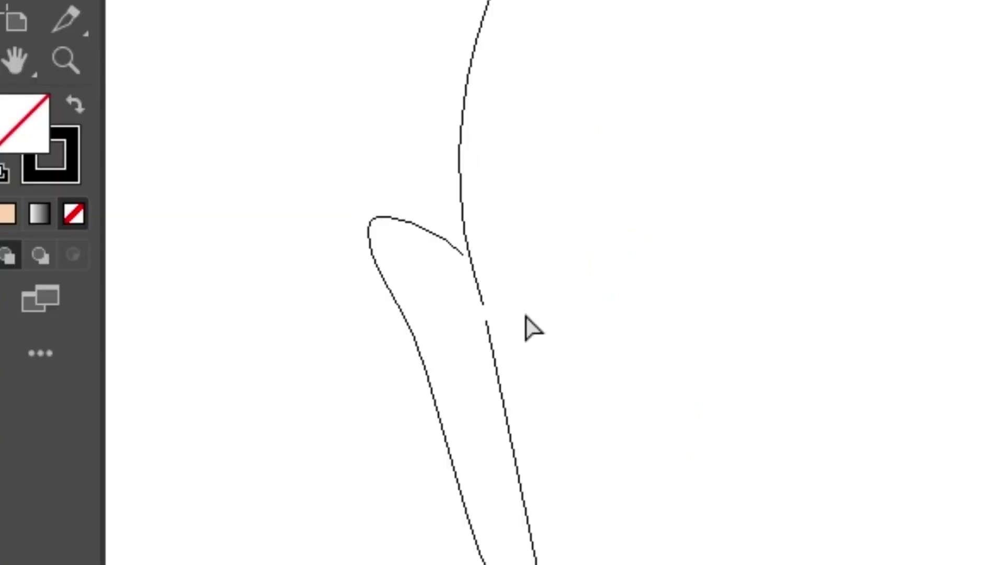
pyautogui.hotkey('ctrl', 'y')
pyautogui.moveTo(107, 145); pyautogui.dragTo(610, 470)
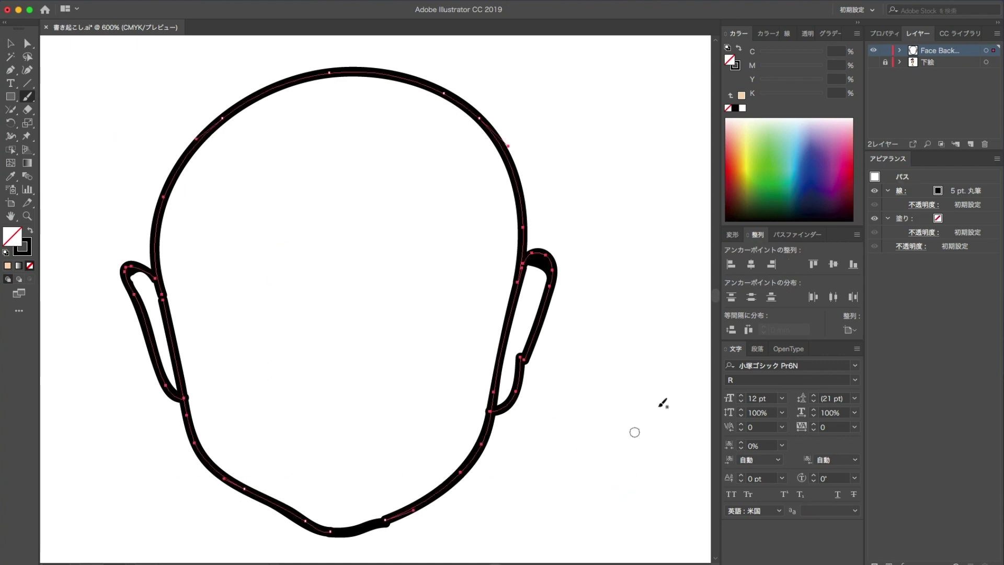
pyautogui.click(741, 96)
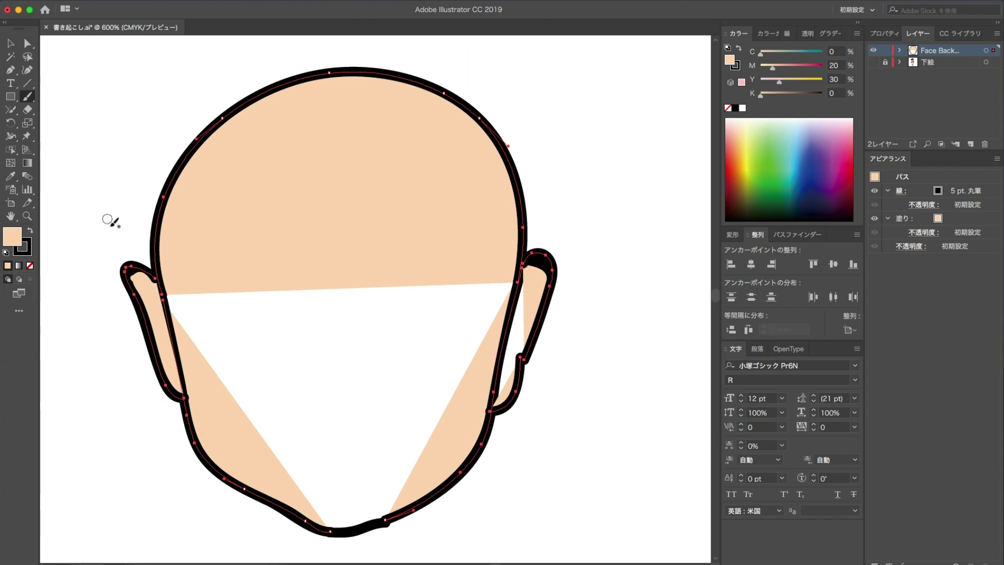
pyautogui.click(10, 111)
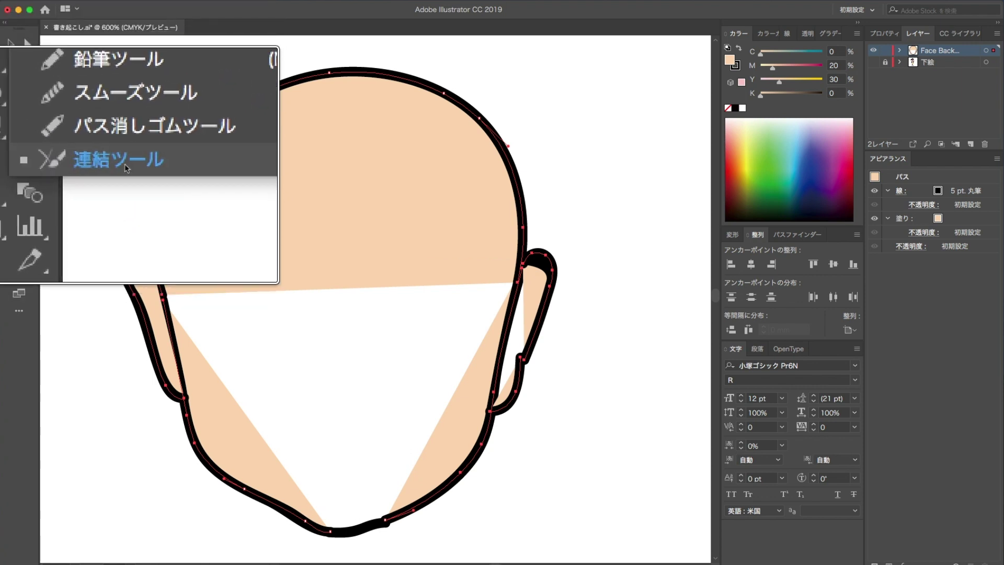
# Step: Use the Join tool to close the gaps between the ear and head paths
pyautogui.click(125, 166)
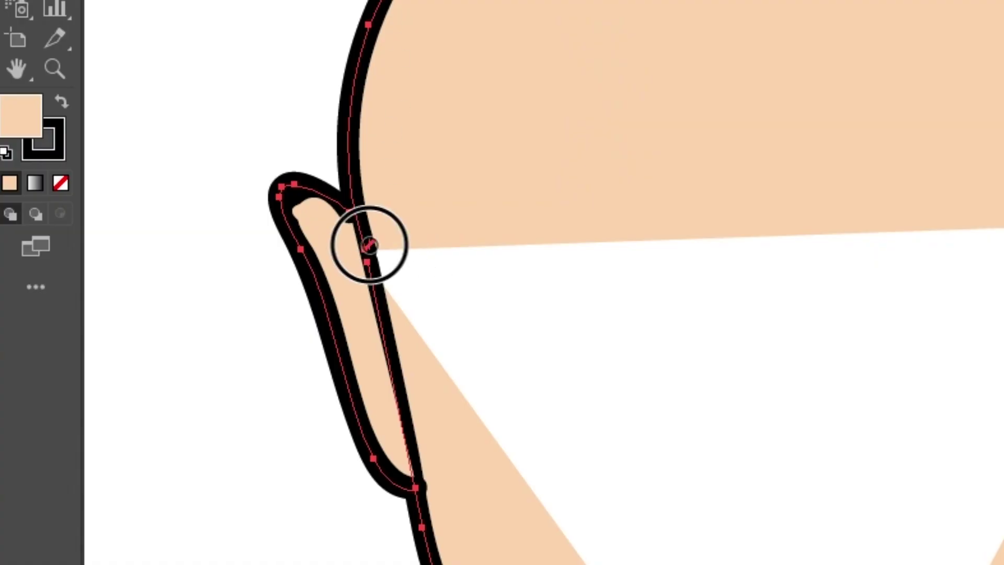
pyautogui.click(368, 249)
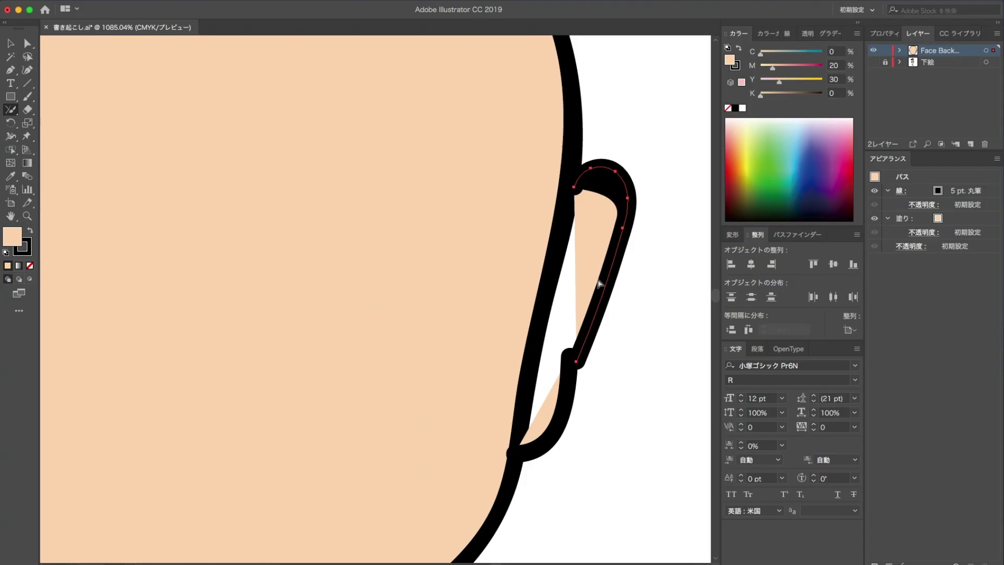
pyautogui.moveTo(605, 392); pyautogui.dragTo(588, 360)
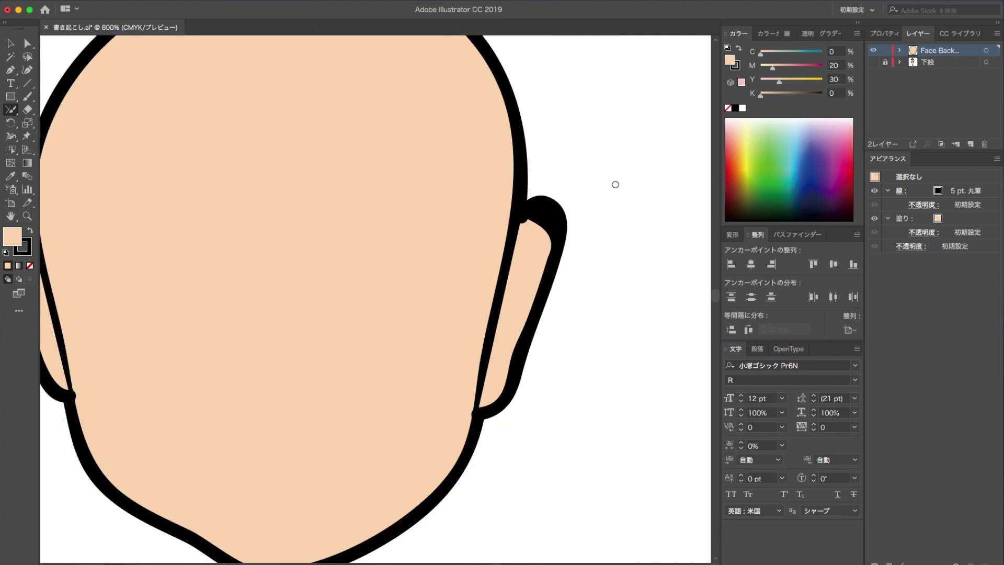
pyautogui.hotkey('ctrl', '-')
pyautogui.hotkey('ctrl', '-')
# Step: Send both ear paths behind the head
pyautogui.click(199, 249)
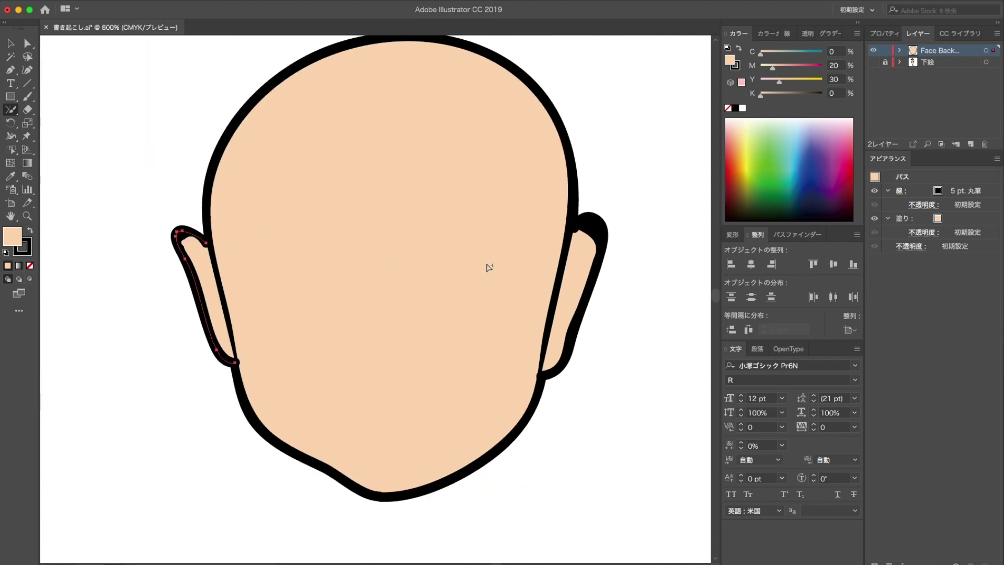
pyautogui.keyDown('shift'); pyautogui.click(579, 259); pyautogui.keyUp('shift')
pyautogui.hotkey('ctrl', 'shift', '[')
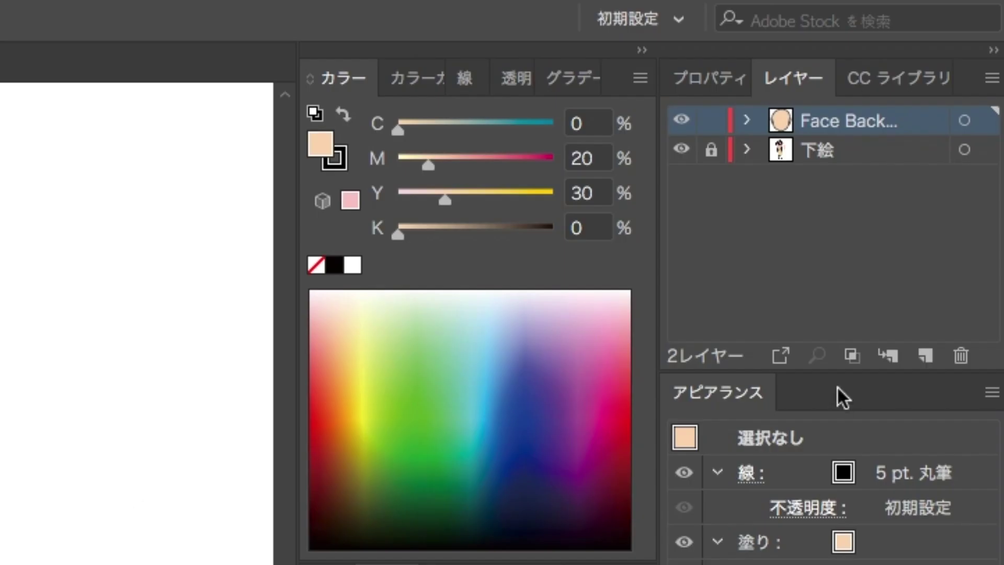
# Step: Move the 下絵 sketch layer above Face Back, unlock it and set its image opacity to 50%
pyautogui.moveTo(857, 145); pyautogui.dragTo(858, 102)
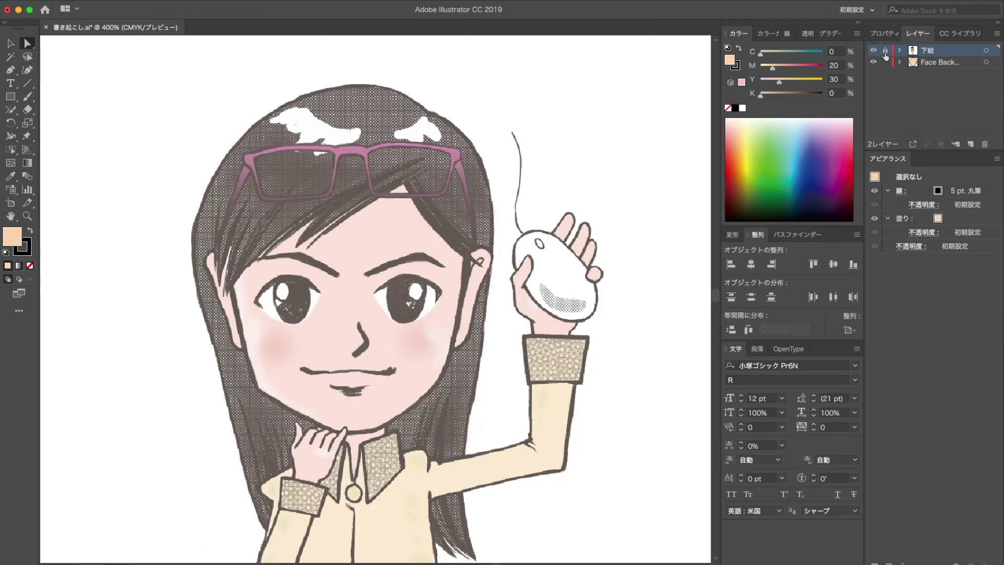
pyautogui.click(885, 50)
pyautogui.click(406, 223)
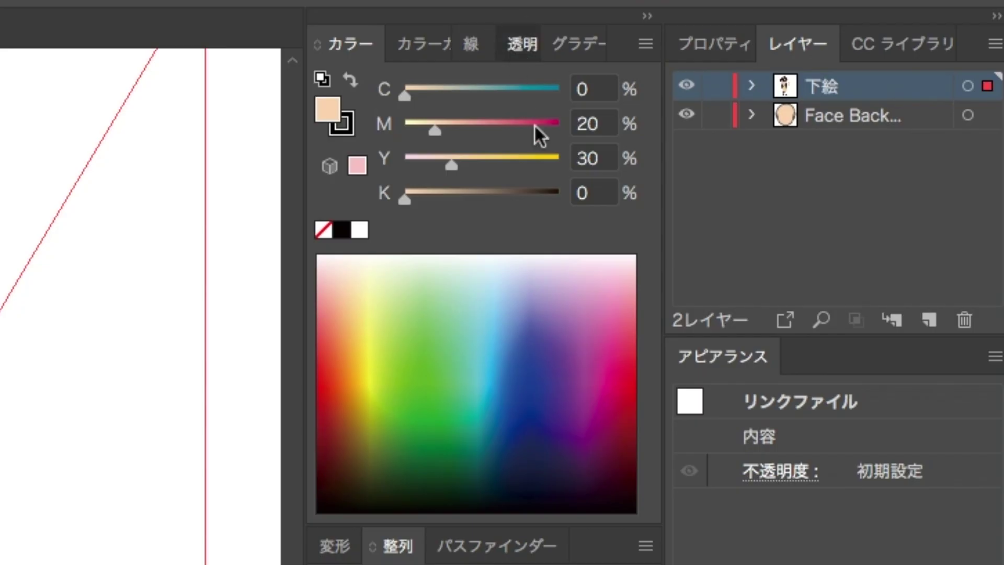
pyautogui.click(522, 44)
pyautogui.click(554, 86)
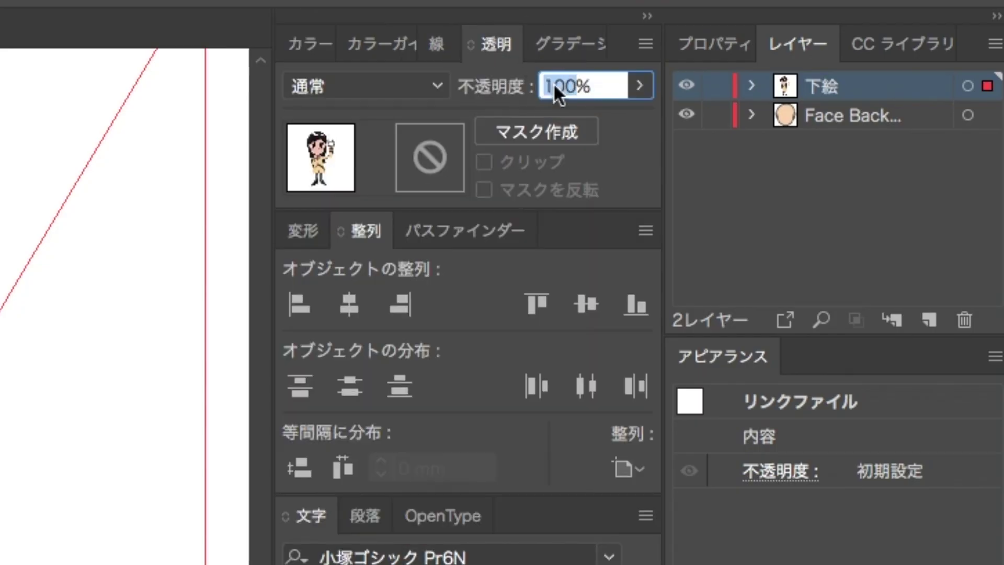
pyautogui.write('50')
pyautogui.press('Return')
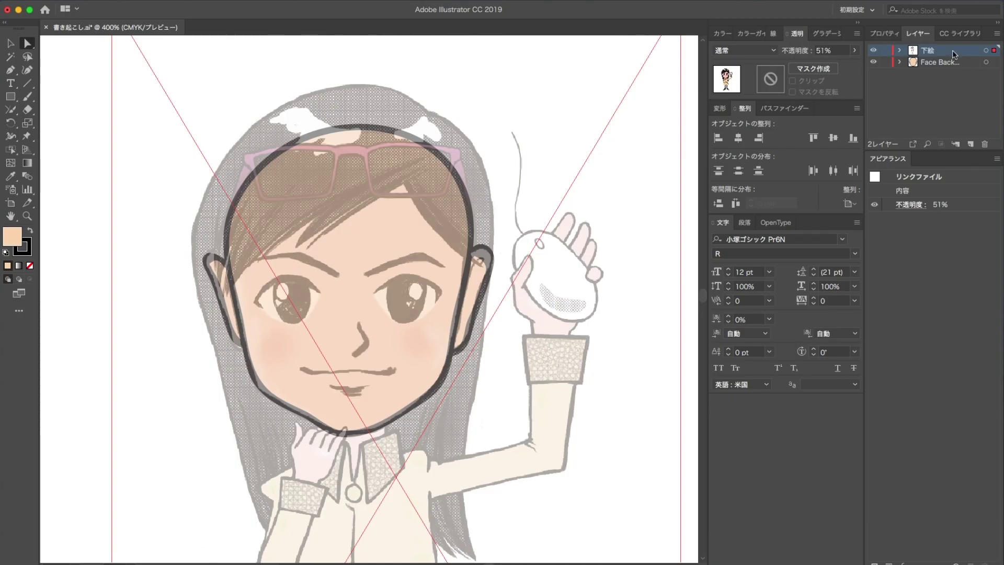
# Step: Dim the sketch layer's images to 50%, lock it, and add a layer named Hair Top Back
pyautogui.doubleClick(952, 54)
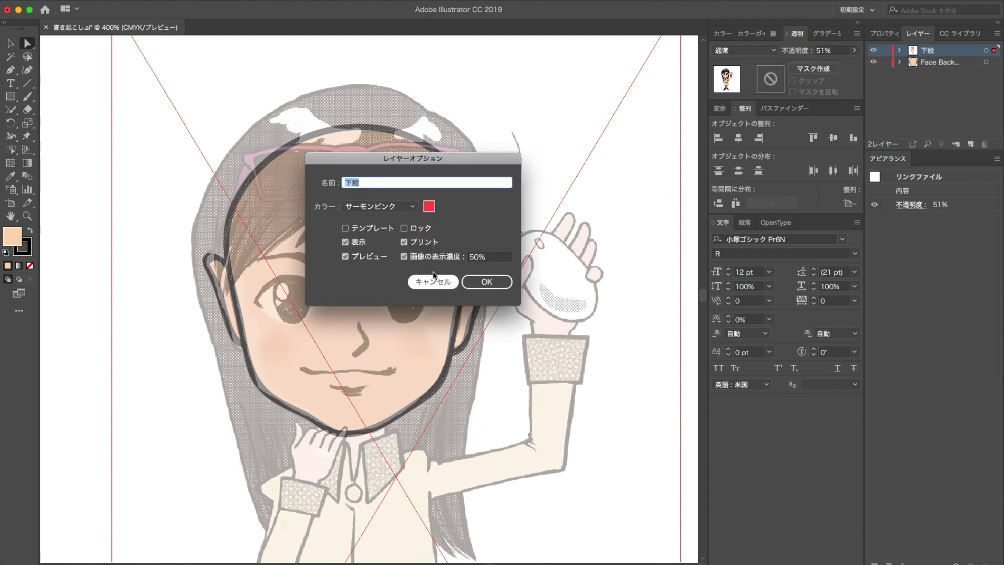
pyautogui.click(410, 259)
pyautogui.click(486, 281)
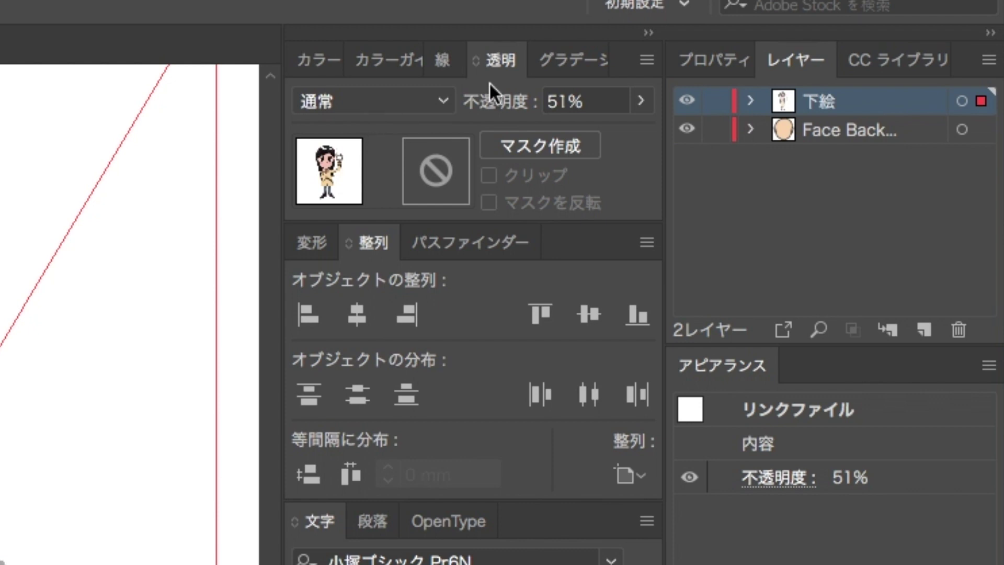
pyautogui.click(715, 101)
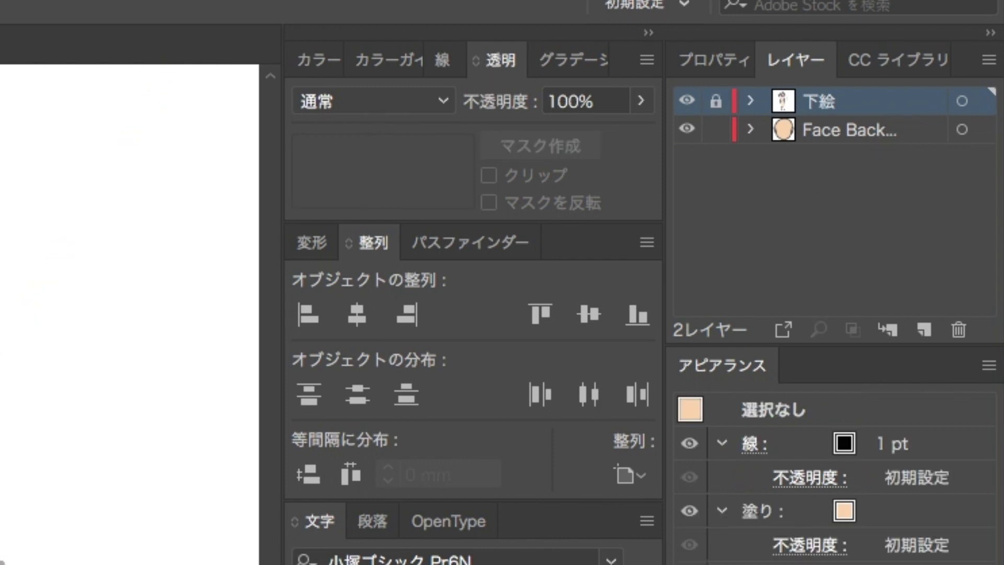
pyautogui.click(873, 130)
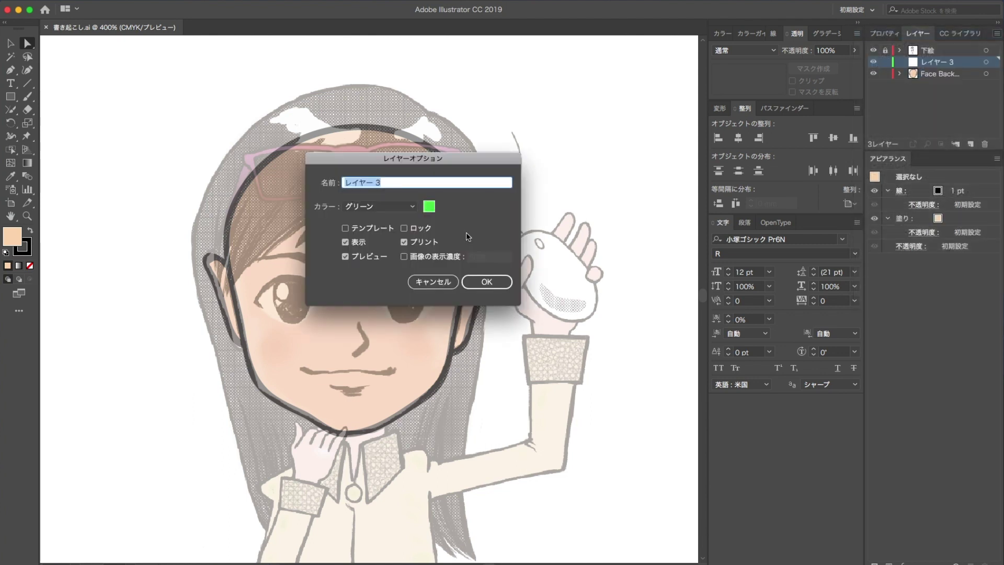
pyautogui.write('Hair Top Back')
pyautogui.click(487, 282)
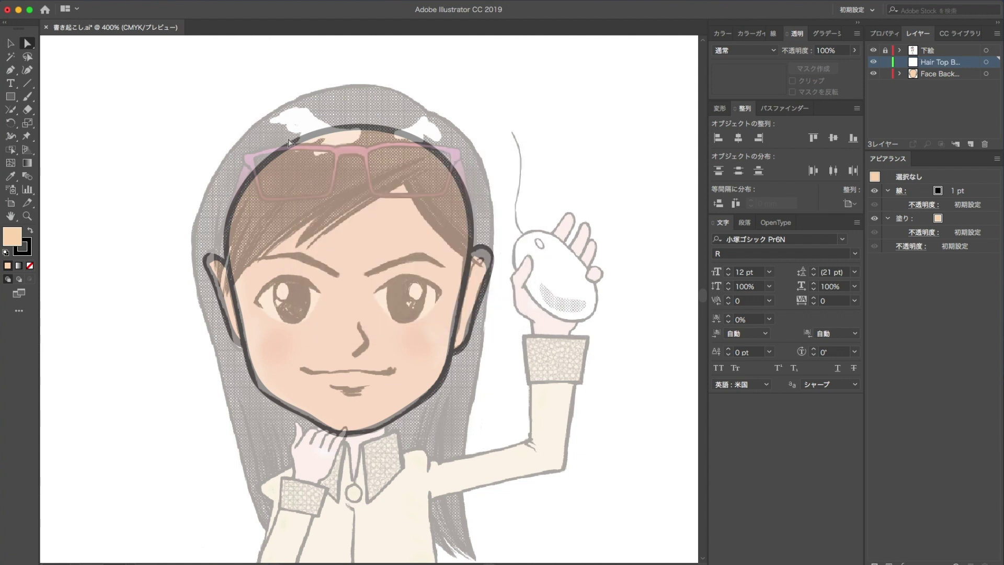
# Step: Brush the hair: an arc over the top, both sides, and strands hanging over the collar
pyautogui.press('b')
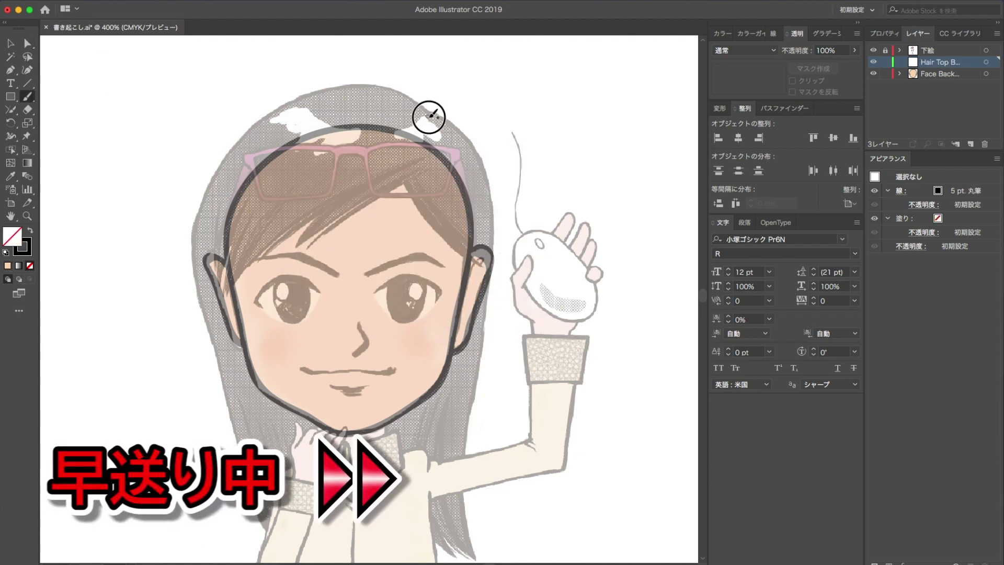
pyautogui.moveTo(429, 116); pyautogui.dragTo(260, 128)
pyautogui.scroll(-5, 260, 128)
pyautogui.moveTo(493, 179); pyautogui.dragTo(488, 309)
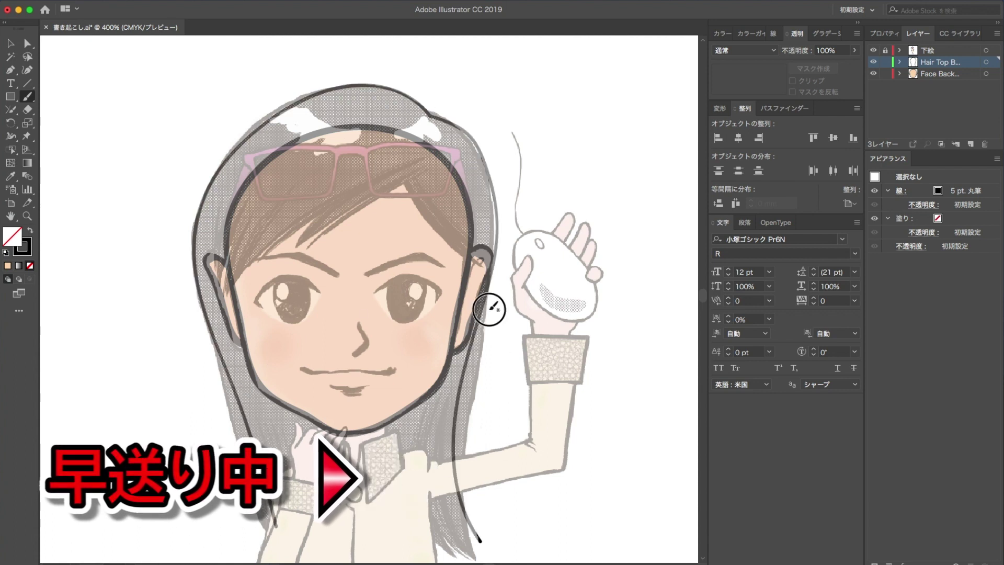
pyautogui.moveTo(385, 343); pyautogui.dragTo(452, 460)
pyautogui.moveTo(335, 340); pyautogui.dragTo(376, 449)
pyautogui.moveTo(387, 345); pyautogui.dragTo(434, 465)
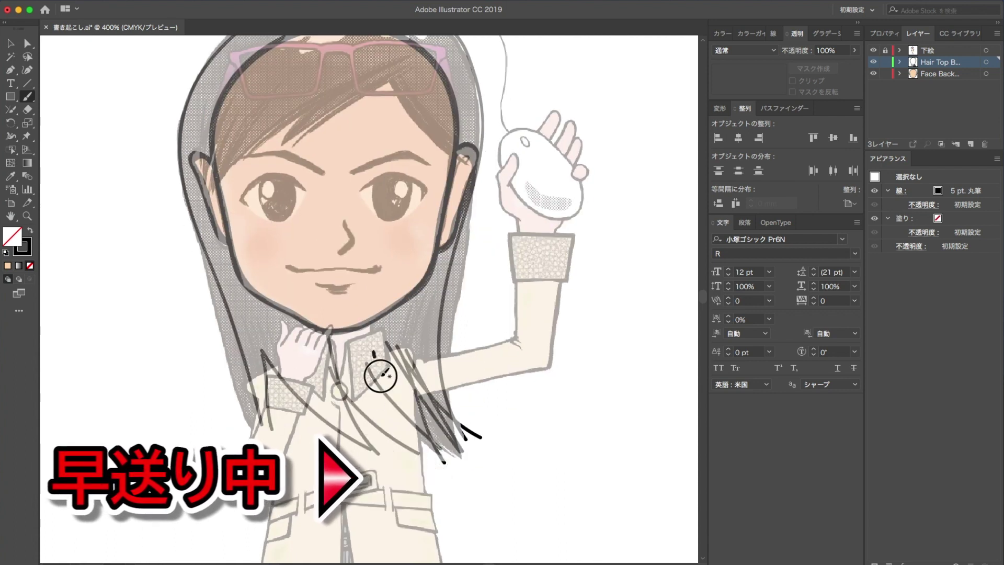
pyautogui.moveTo(261, 350)
pyautogui.mouseDown()
pyautogui.moveTo(272, 429)
pyautogui.moveTo(314, 445)
pyautogui.mouseUp()
pyautogui.moveTo(251, 325)
pyautogui.mouseDown()
pyautogui.moveTo(303, 449)
pyautogui.moveTo(283, 434)
pyautogui.mouseUp()
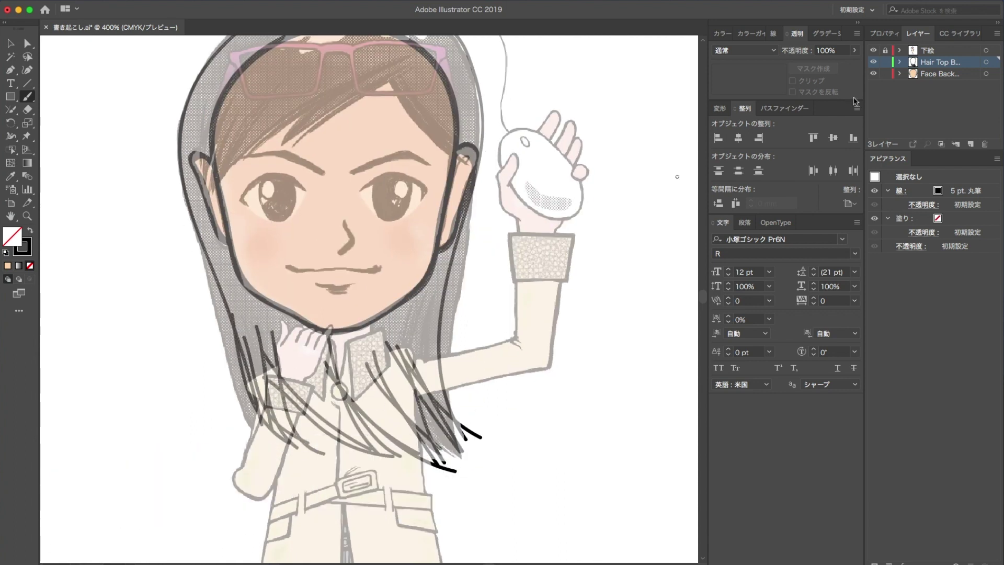
# Step: Hide the sketch and use the Join tool to merge crossing strand ends into pointed tips
pyautogui.click(873, 51)
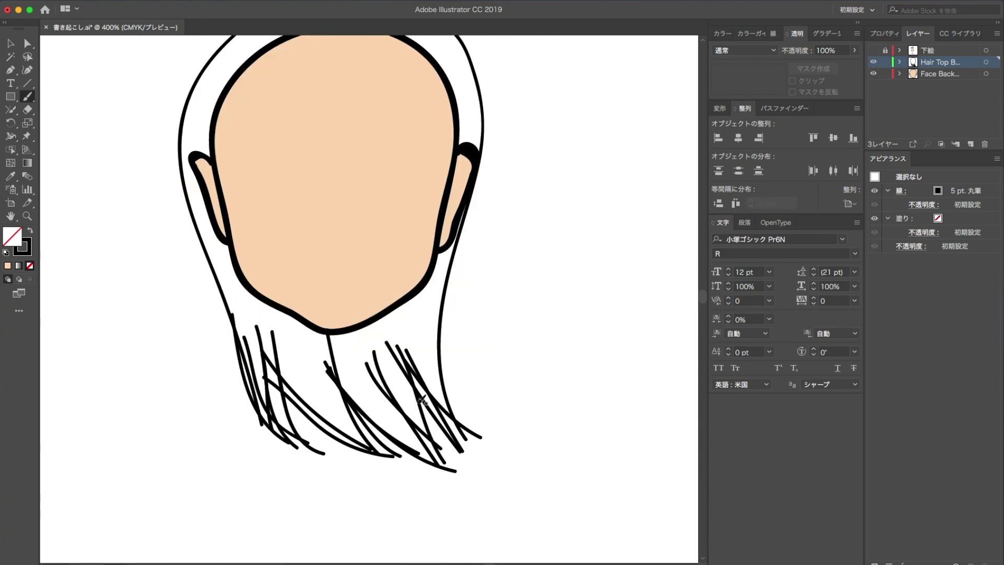
pyautogui.click(10, 109)
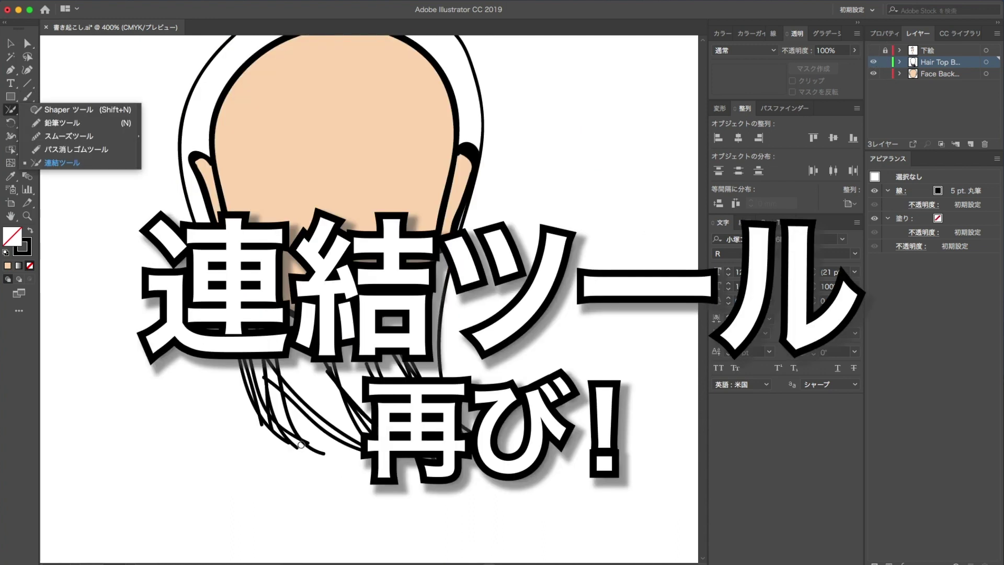
pyautogui.click(55, 162)
pyautogui.moveTo(360, 290); pyautogui.dragTo(426, 328)
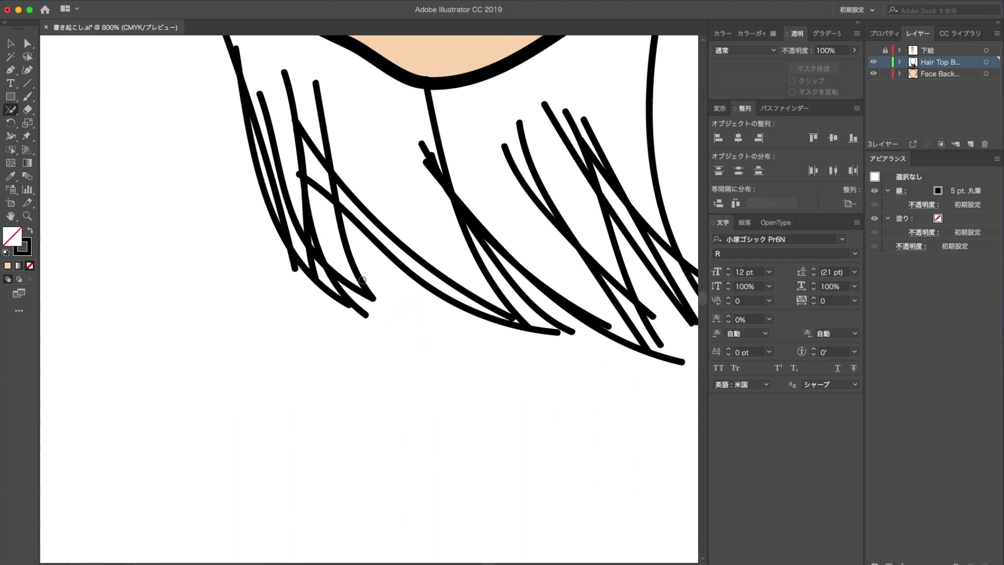
pyautogui.moveTo(341, 296)
pyautogui.mouseDown()
pyautogui.moveTo(392, 327)
pyautogui.moveTo(399, 319)
pyautogui.mouseUp()
pyautogui.moveTo(280, 246)
pyautogui.mouseDown()
pyautogui.moveTo(314, 293)
pyautogui.moveTo(282, 314)
pyautogui.moveTo(326, 323)
pyautogui.mouseUp()
pyautogui.scroll(3, 325, 268)
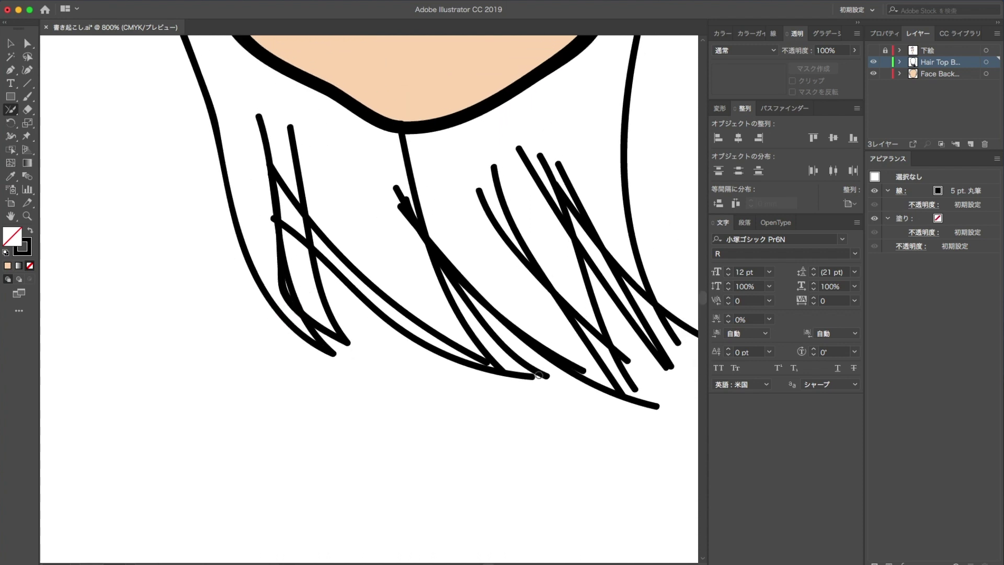
pyautogui.hscroll(2, 538, 375)
pyautogui.hscroll(2, 605, 392)
pyautogui.moveTo(566, 305); pyautogui.dragTo(595, 359)
pyautogui.moveTo(528, 345); pyautogui.dragTo(546, 379)
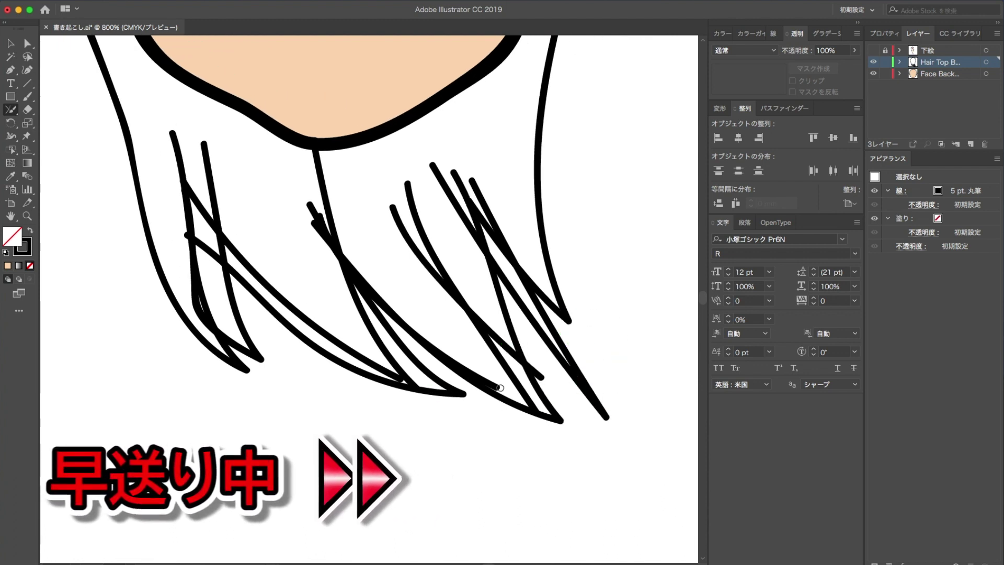
# Step: Trim and retrace the remaining left, right and centre hair strands
pyautogui.moveTo(221, 214); pyautogui.dragTo(222, 219)
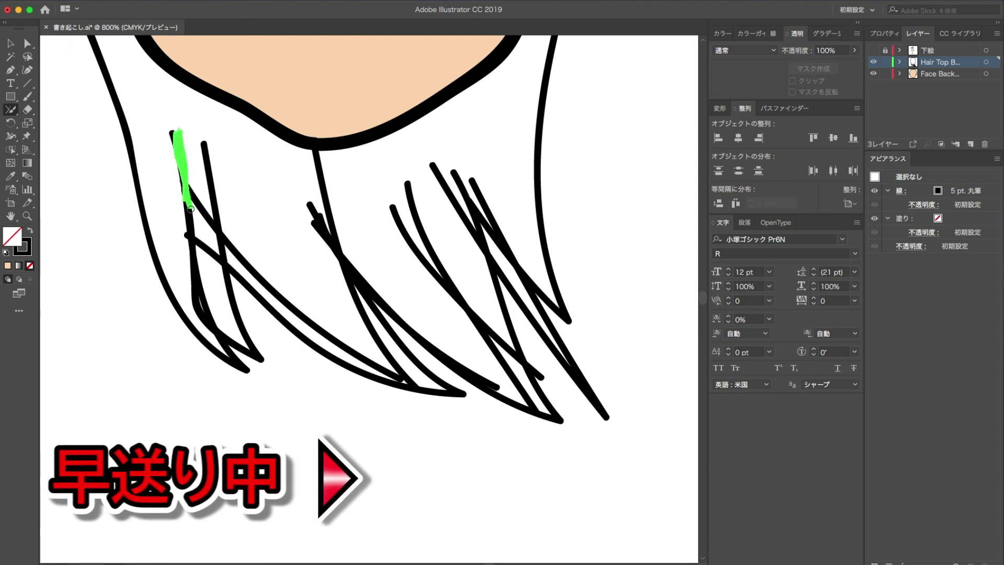
pyautogui.moveTo(178, 132); pyautogui.dragTo(213, 251)
pyautogui.moveTo(328, 176); pyautogui.dragTo(313, 137)
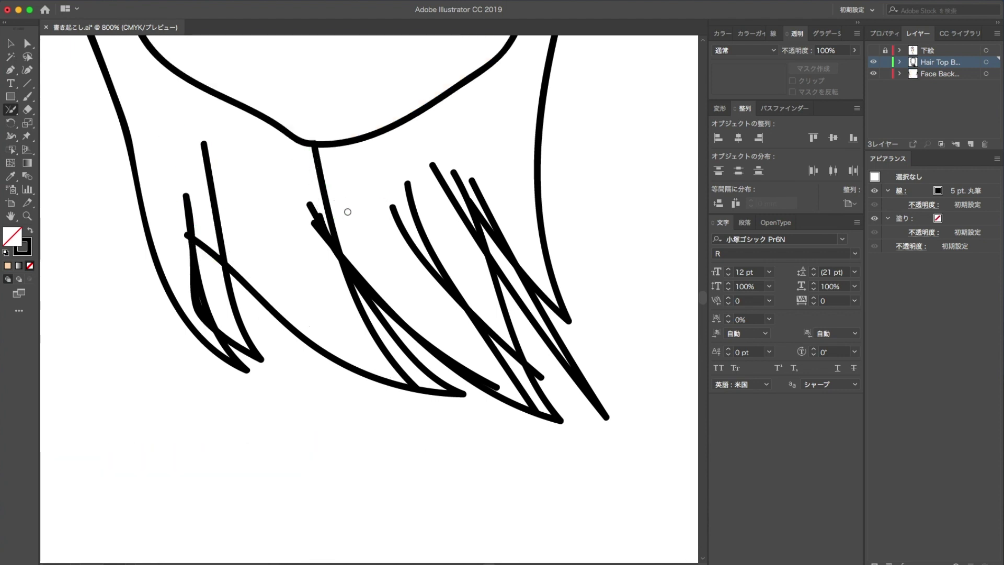
pyautogui.moveTo(454, 171); pyautogui.dragTo(484, 217)
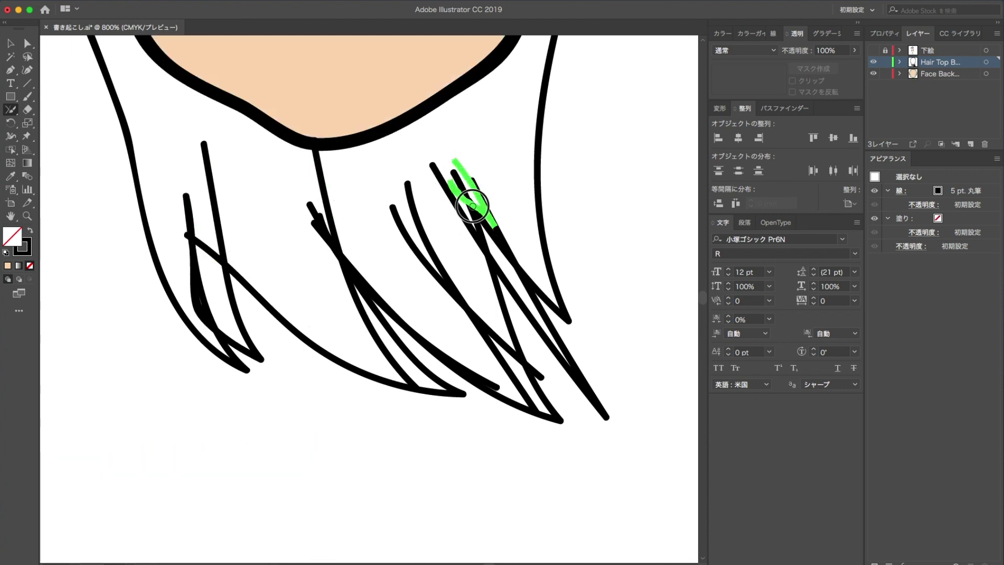
pyautogui.moveTo(458, 178)
pyautogui.mouseDown()
pyautogui.moveTo(533, 367)
pyautogui.moveTo(407, 320)
pyautogui.mouseUp()
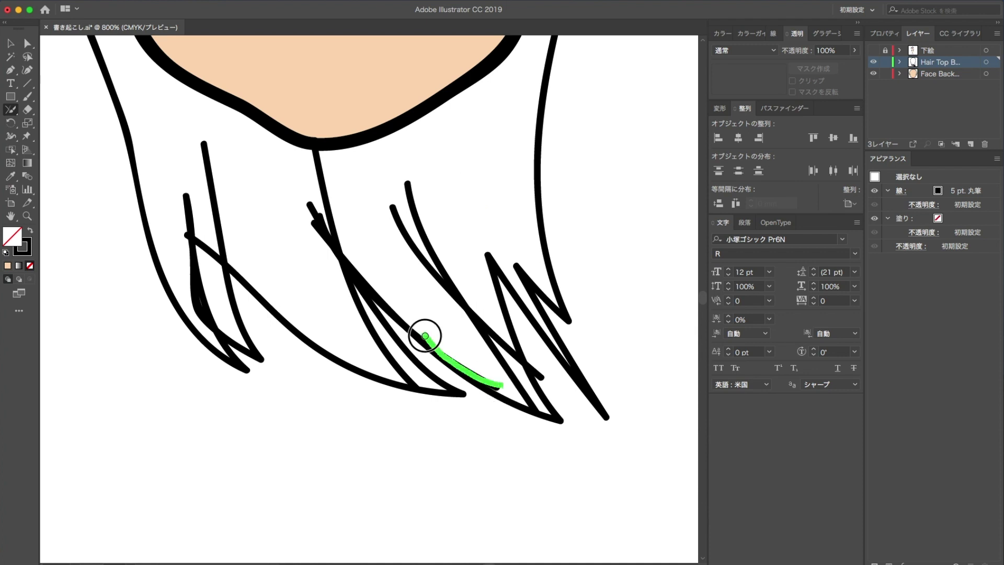
pyautogui.moveTo(317, 155); pyautogui.dragTo(341, 235)
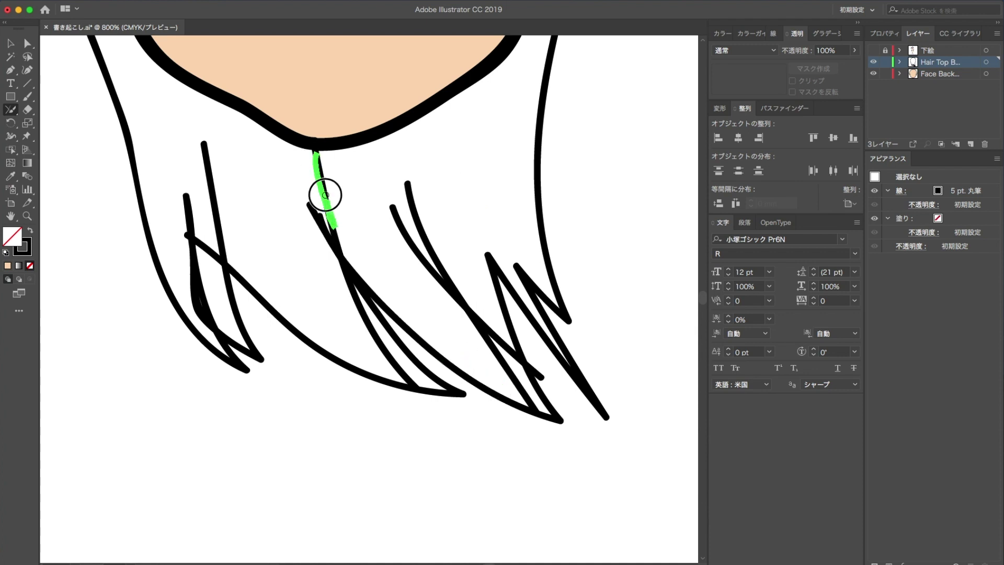
pyautogui.scroll(2, 243, 305)
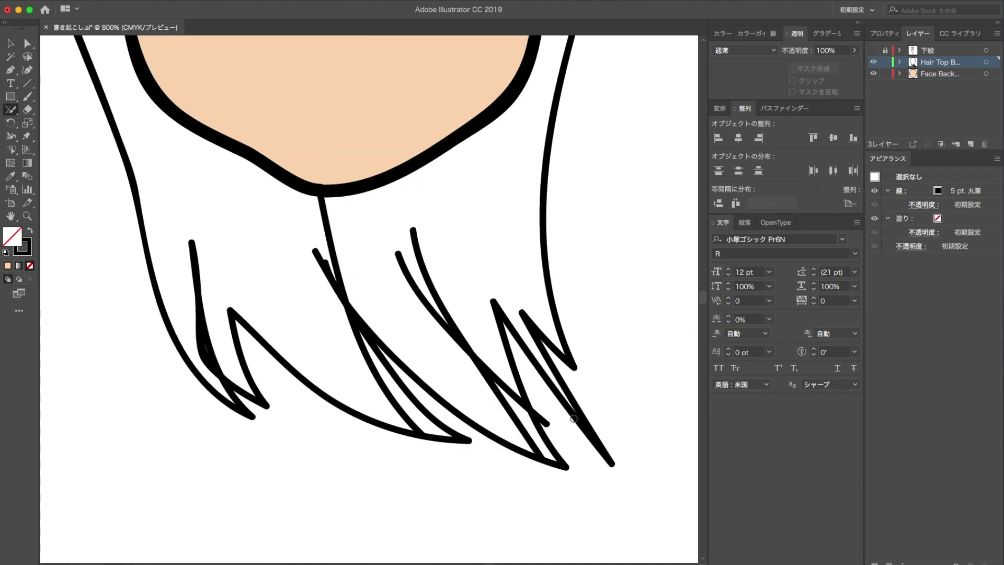
# Step: Switch to Outline view, lock the Face Back layer, and delete the centre line below the chin
pyautogui.hotkey('ctrl', 'y')
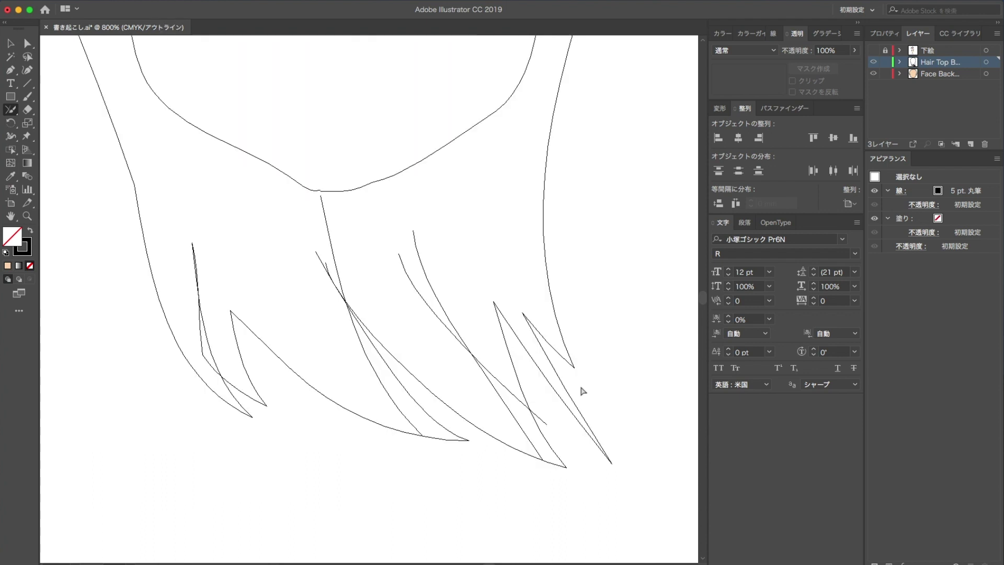
pyautogui.press('a')
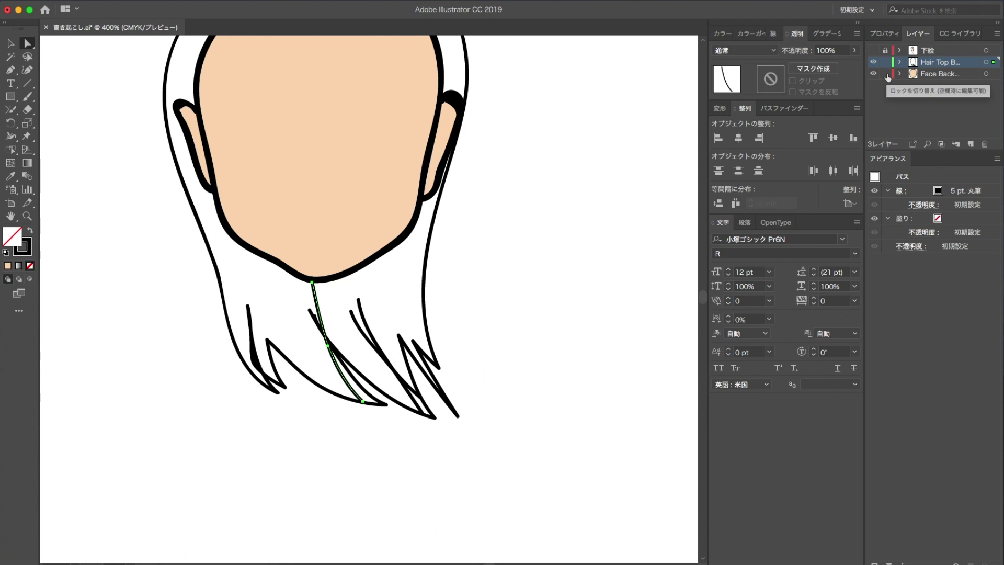
pyautogui.click(885, 74)
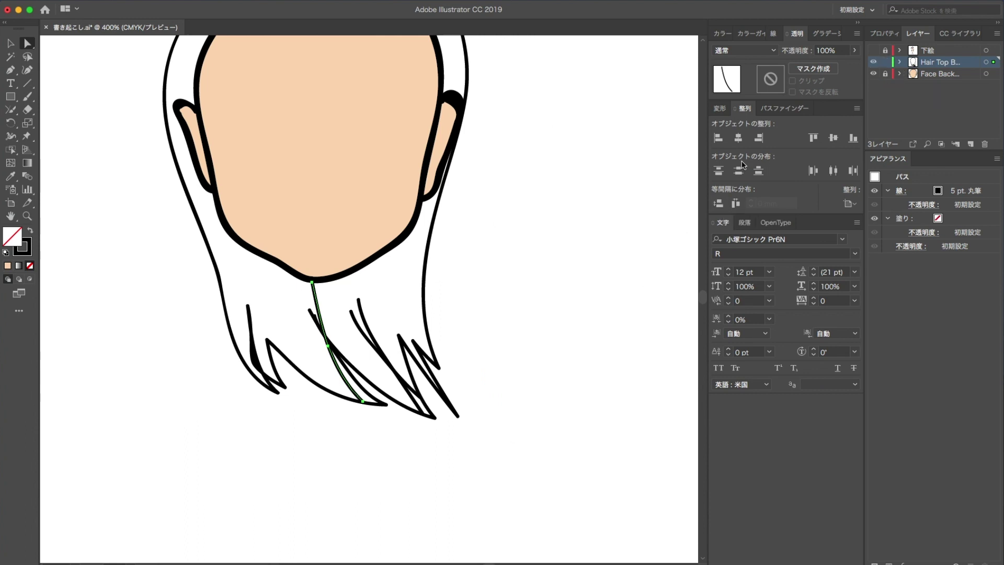
pyautogui.click(321, 297)
pyautogui.click(316, 315)
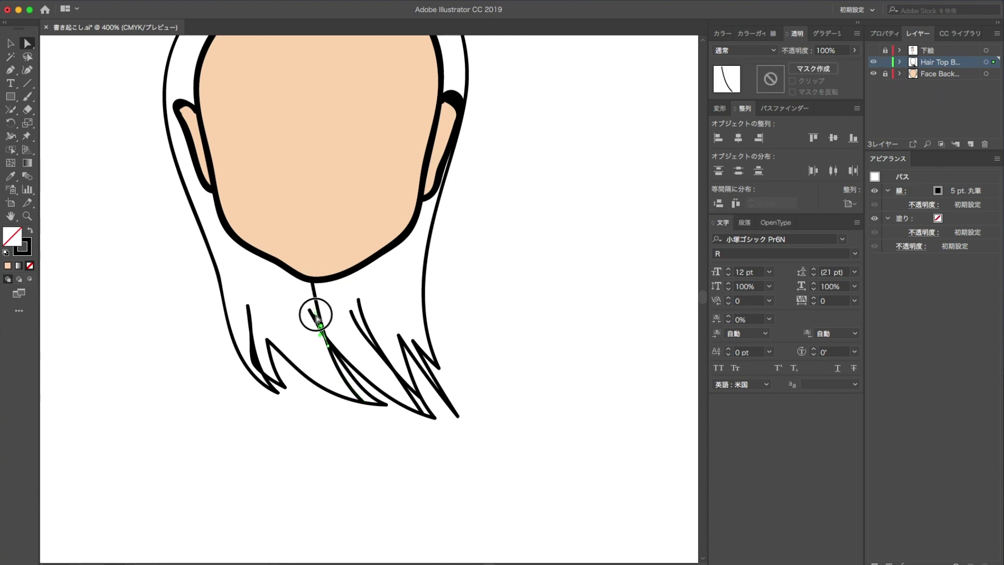
pyautogui.press('Delete')
# Step: Reposition the hair strand's top anchors and select the hair strand paths
pyautogui.moveTo(288, 298); pyautogui.dragTo(354, 394)
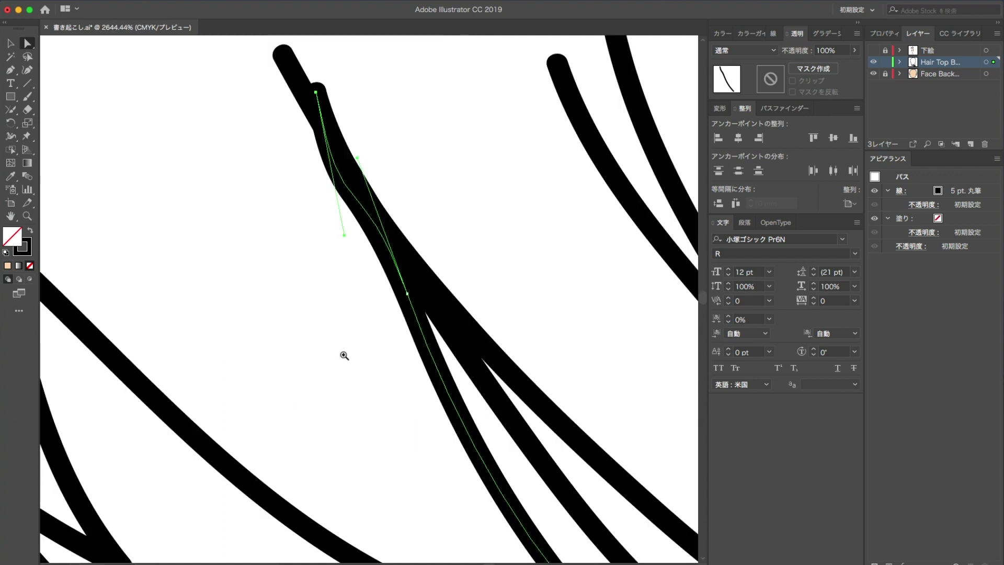
pyautogui.moveTo(343, 225); pyautogui.dragTo(349, 187)
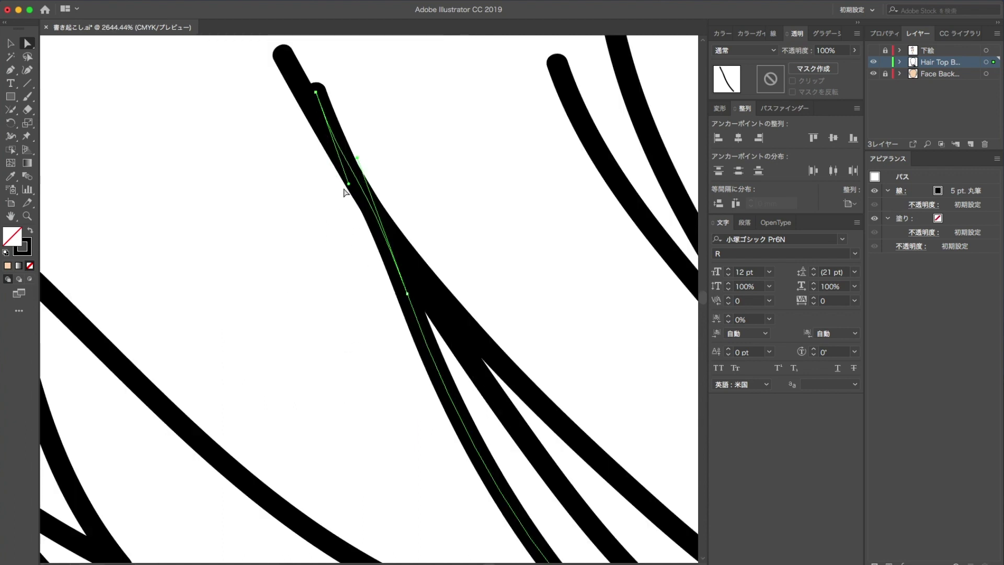
pyautogui.click(394, 152)
pyautogui.click(400, 264)
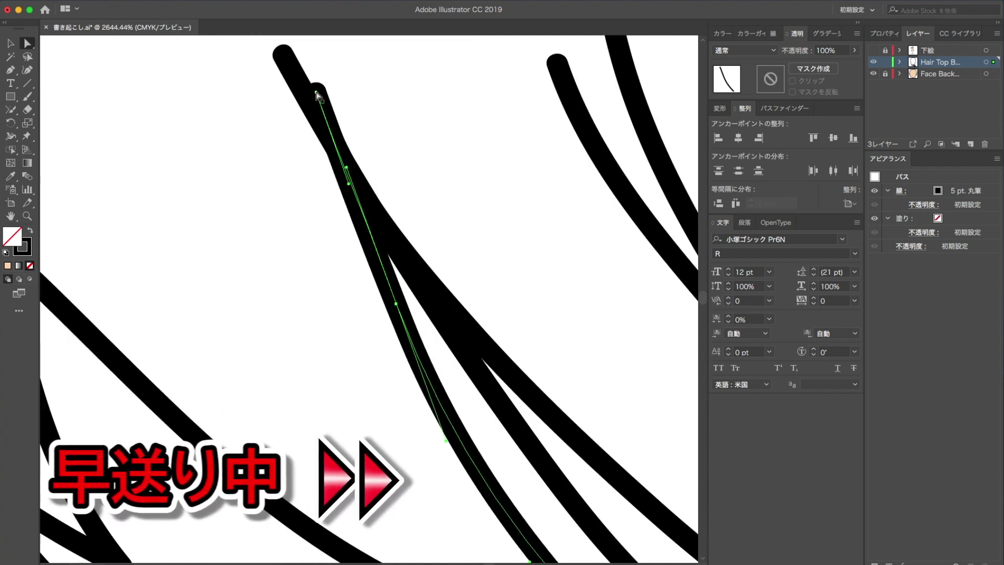
pyautogui.scroll(-10, 351, 101)
pyautogui.click(193, 374)
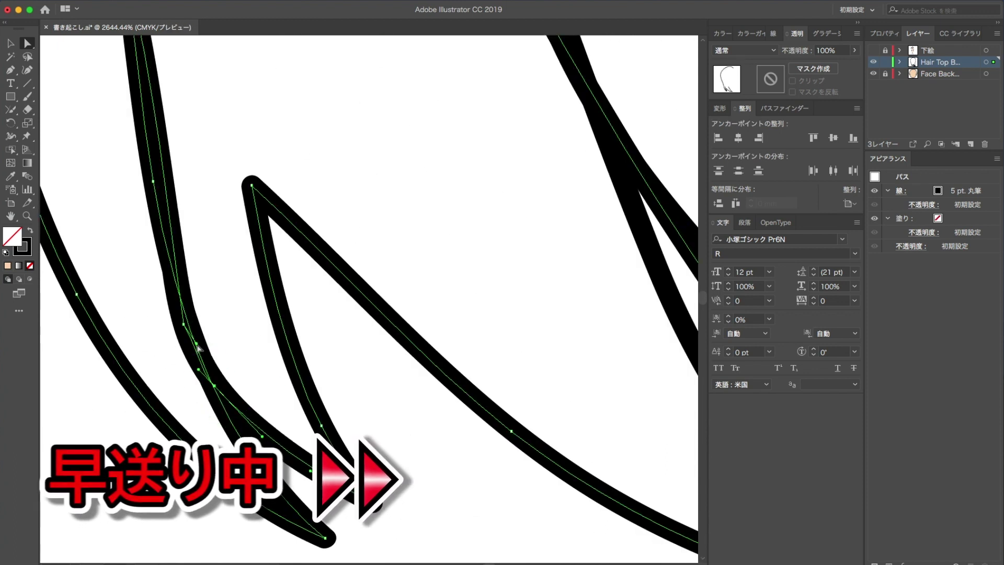
pyautogui.scroll(-5, 463, 287)
pyautogui.click(332, 285)
pyautogui.scroll(-5, 420, 299)
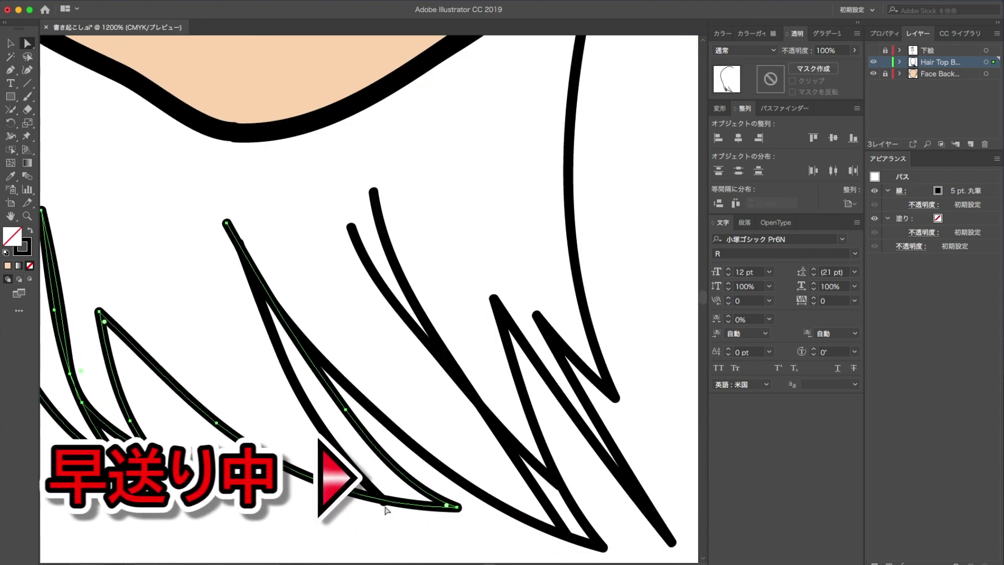
pyautogui.keyDown('alt'); pyautogui.click(454, 292); pyautogui.keyUp('alt')
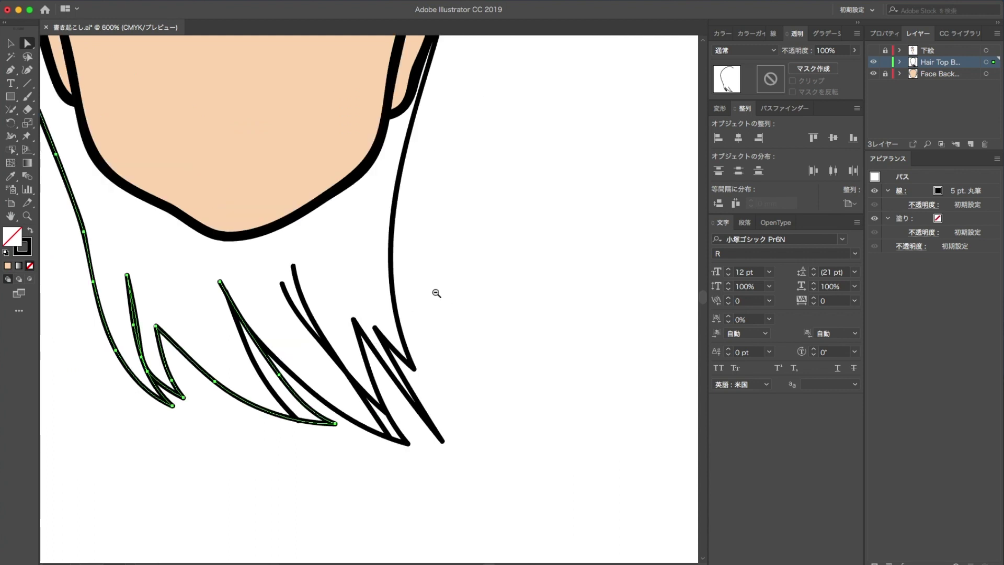
# Step: Select the outer hair outline and give it a dark grey fill sampled with the Eyedropper
pyautogui.scroll(3, 437, 291)
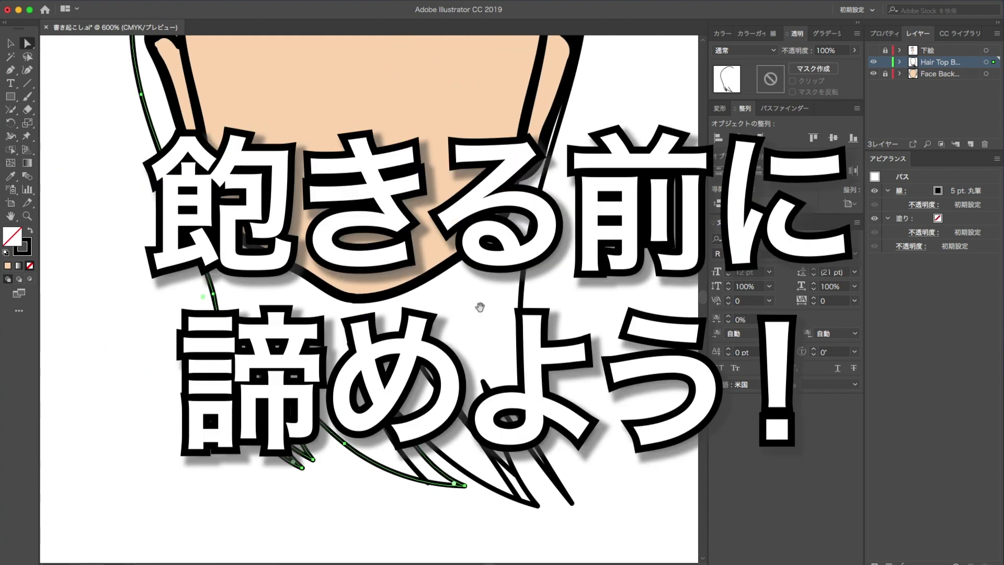
pyautogui.click(329, 441)
pyautogui.click(304, 447)
pyautogui.scroll(-2, 416, 206)
pyautogui.scroll(-2, 434, 168)
pyautogui.click(414, 157)
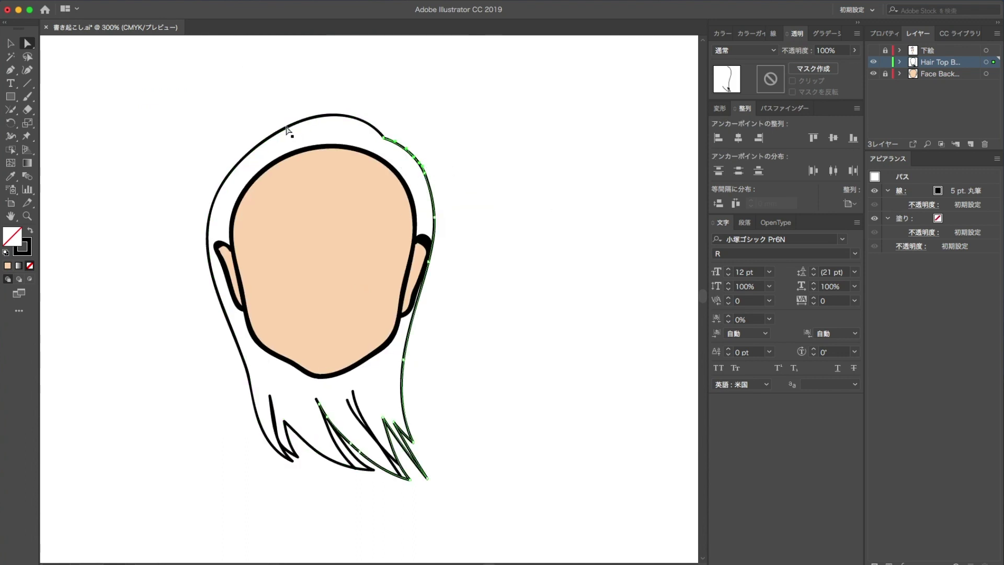
pyautogui.press('i')
pyautogui.click(424, 116)
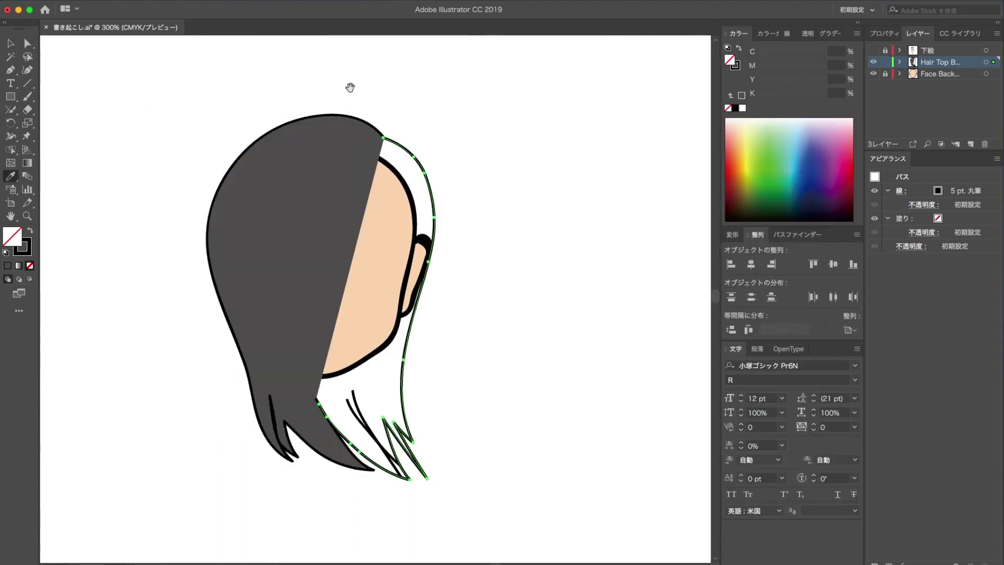
# Step: Zoom to the top of the hair and cut the outline with Scissors where its ends meet
pyautogui.moveTo(347, 85); pyautogui.dragTo(437, 212)
pyautogui.click(12, 109)
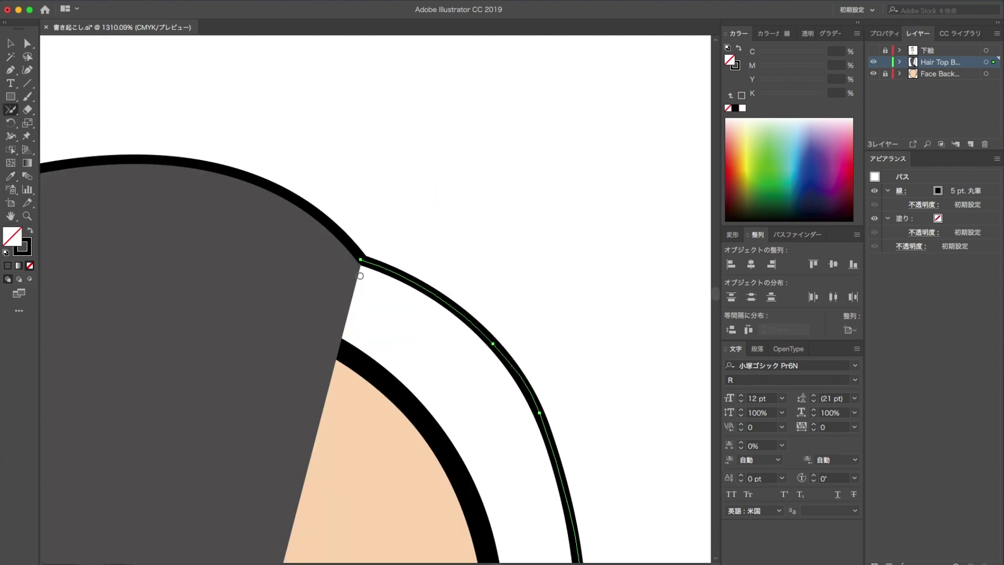
pyautogui.click(354, 256)
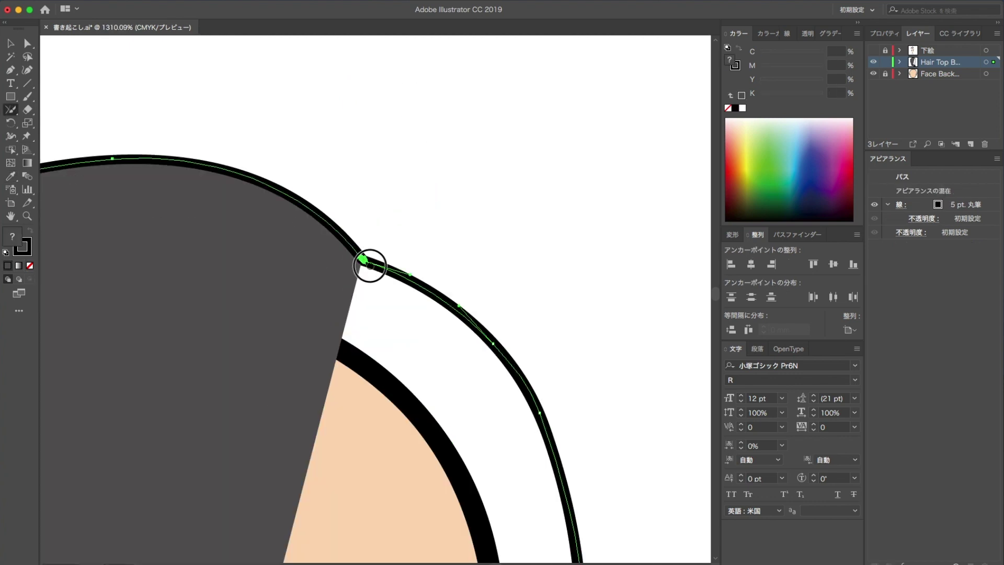
pyautogui.click(366, 263)
# Step: Fill the hair outline with K 80 grey and drag Hair Top B below Face Back
pyautogui.press('super+0')
pyautogui.press('super+a')
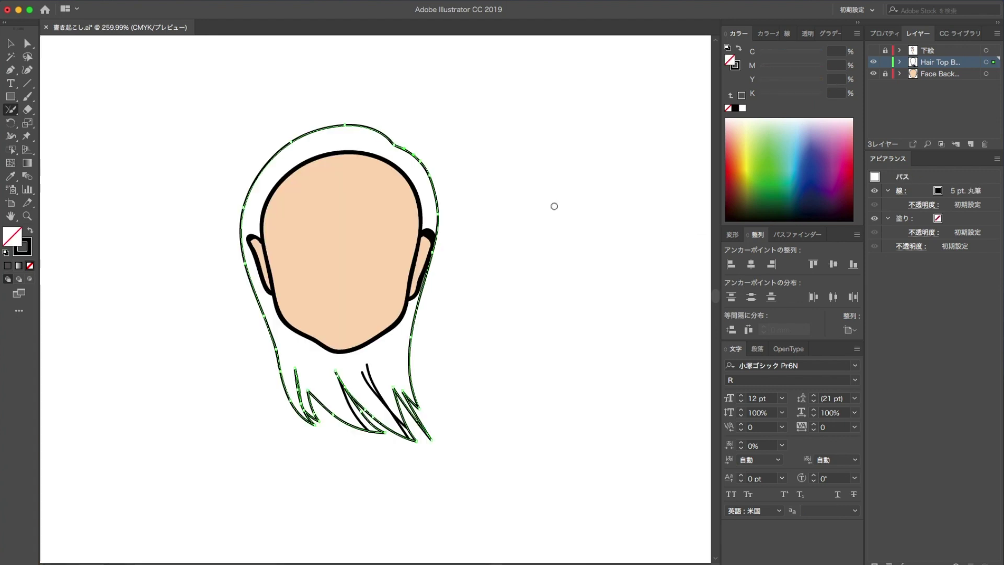
pyautogui.click(735, 108)
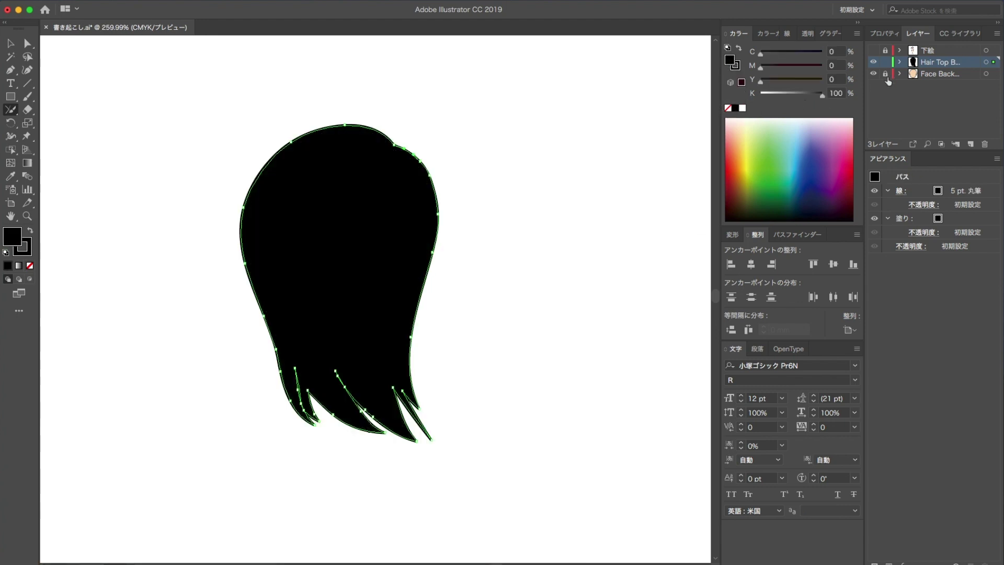
pyautogui.doubleClick(836, 93)
pyautogui.write('80')
pyautogui.press('Return')
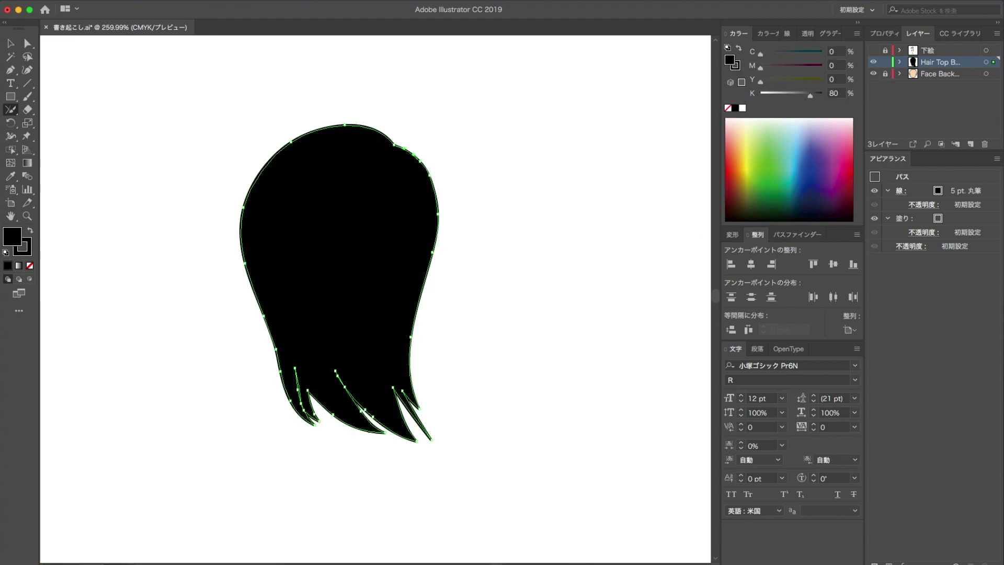
pyautogui.press('super+shift+a')
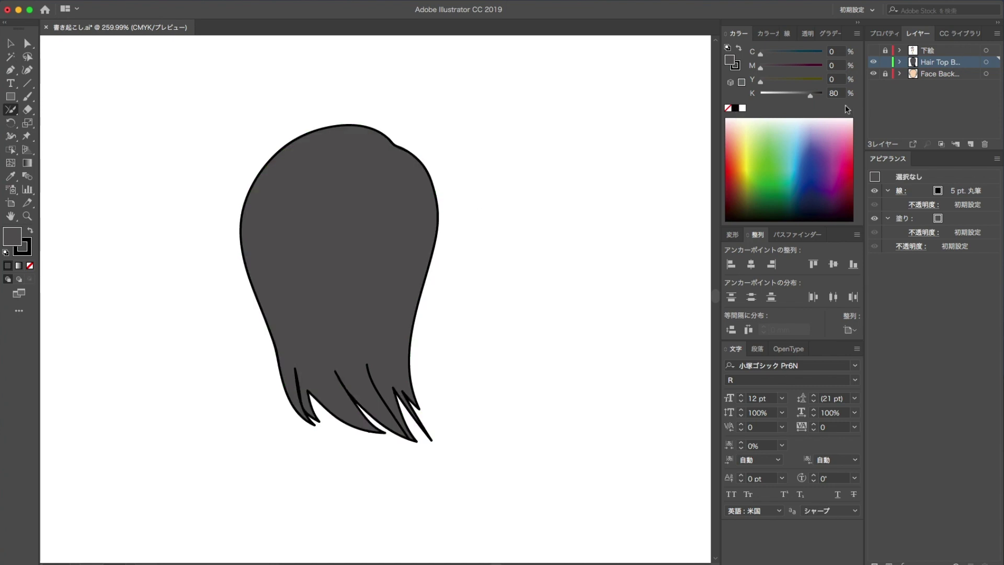
pyautogui.moveTo(939, 63); pyautogui.dragTo(944, 81)
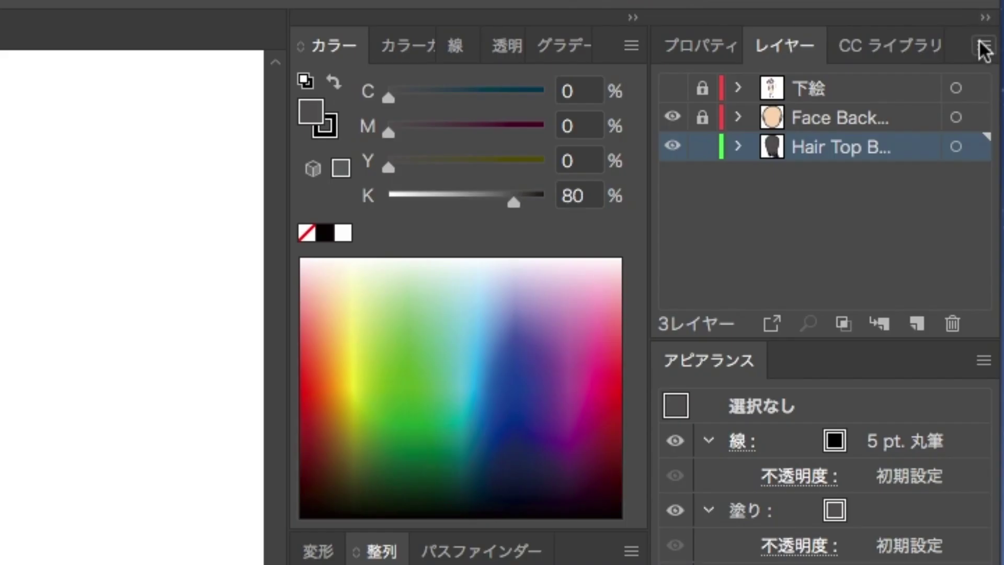
# Step: Create the Hair Top F layer, lock Hair Top B, and turn on the 下絵 sketch
pyautogui.click(995, 33)
pyautogui.click(745, 48)
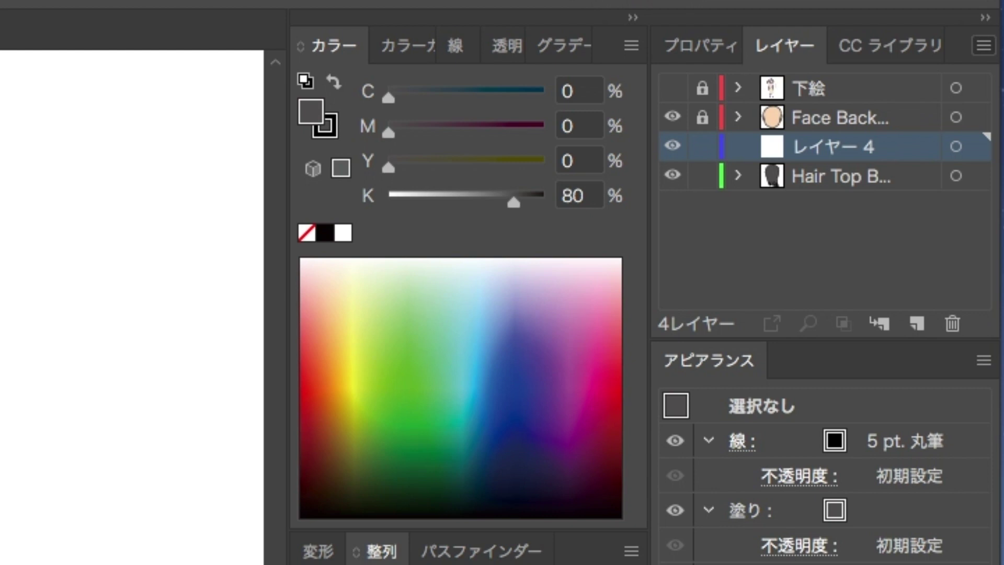
pyautogui.click(702, 175)
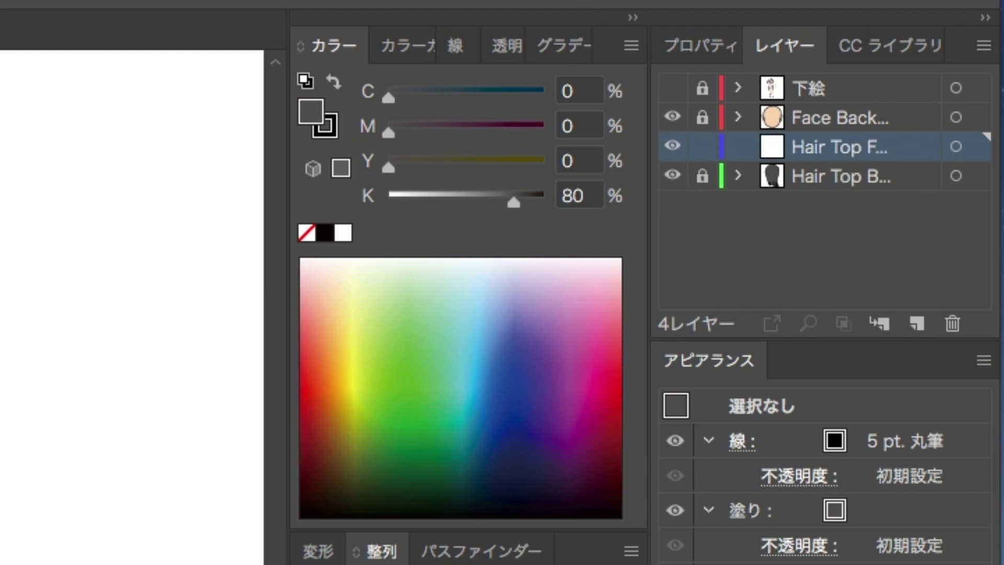
pyautogui.click(672, 88)
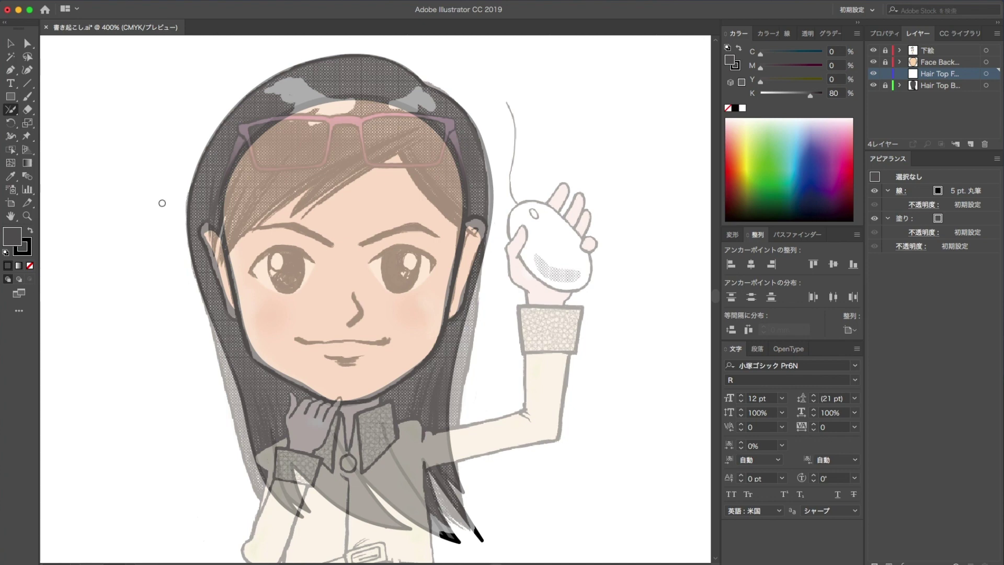
# Step: Move Hair Top F above Face Back and hide the sketch, back hair and face layers
pyautogui.press('b')
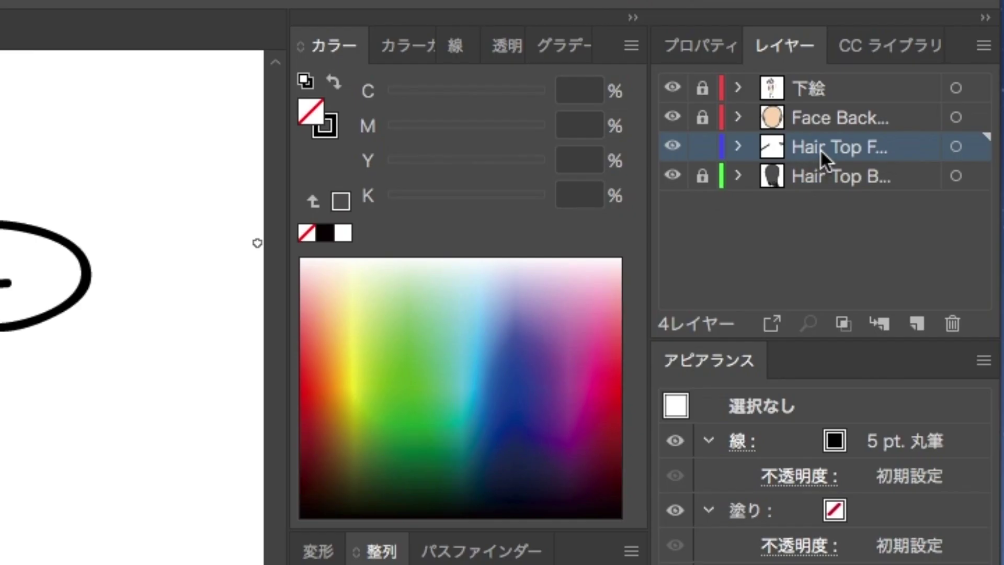
pyautogui.moveTo(895, 149)
pyautogui.mouseDown()
pyautogui.moveTo(899, 107)
pyautogui.moveTo(888, 102)
pyautogui.mouseUp()
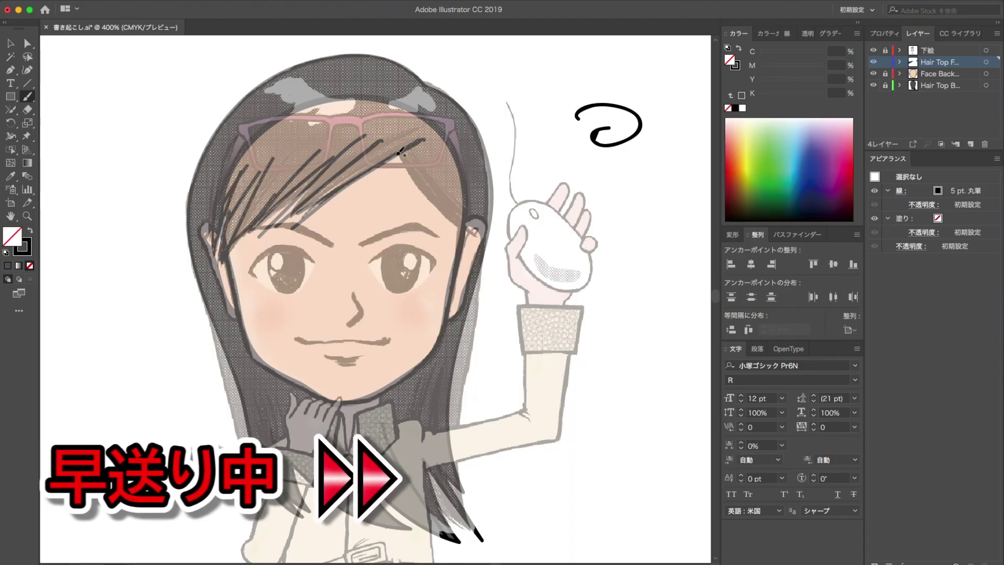
pyautogui.click(872, 50)
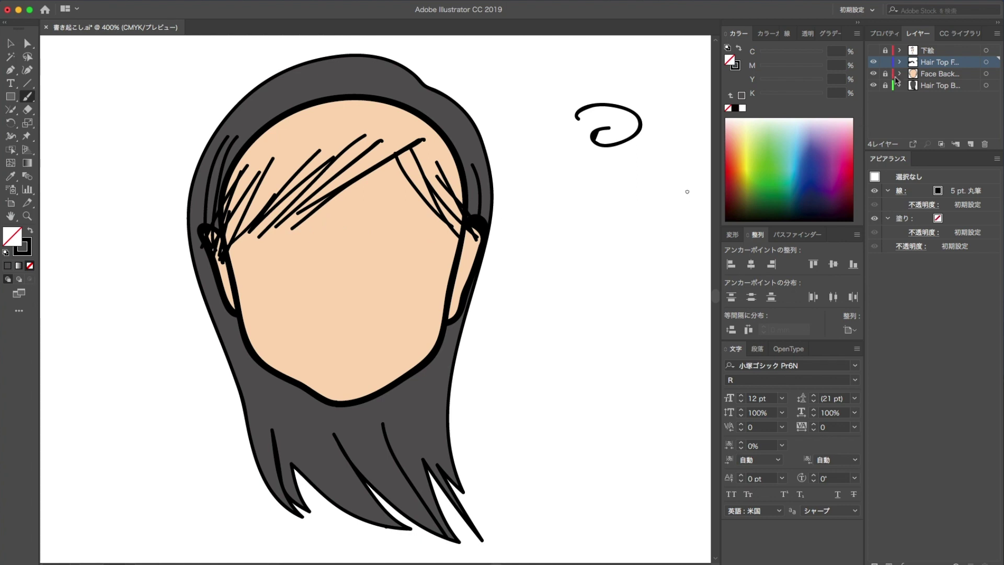
pyautogui.click(874, 86)
pyautogui.click(873, 74)
pyautogui.scroll(1, 345, 228)
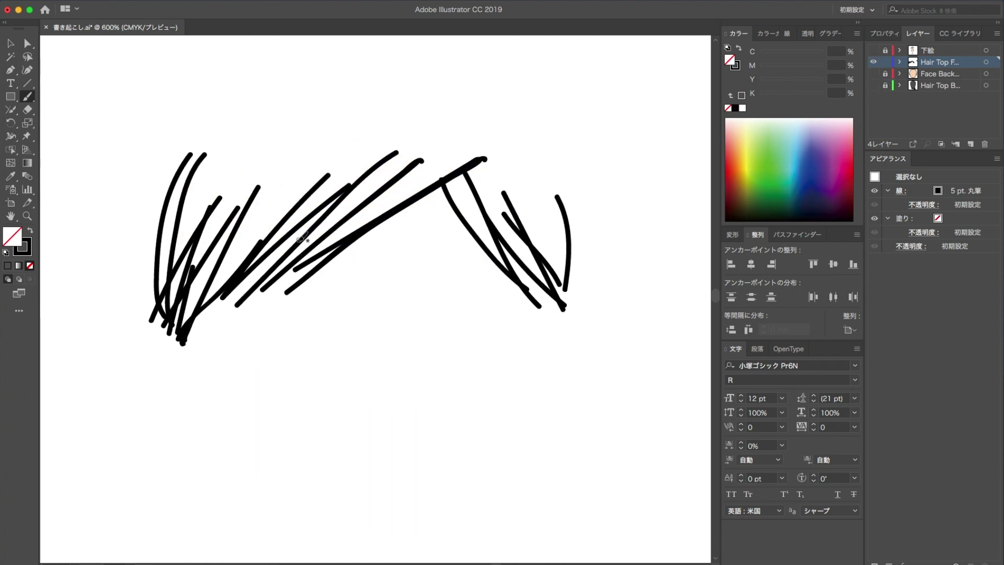
# Step: Smooth the centre, left and right clusters of bang strokes with the Smooth tool
pyautogui.click(10, 110)
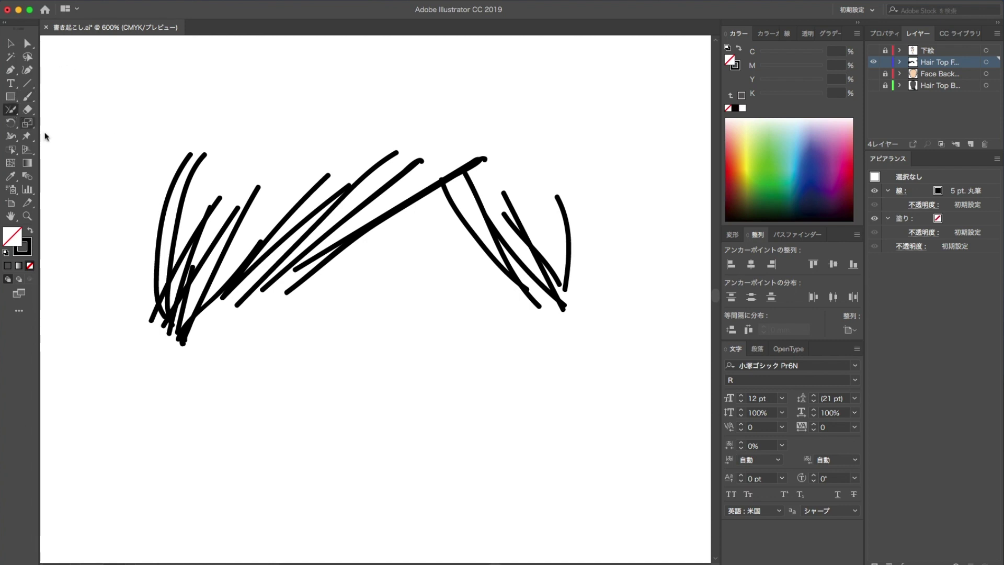
pyautogui.moveTo(262, 287); pyautogui.dragTo(300, 260)
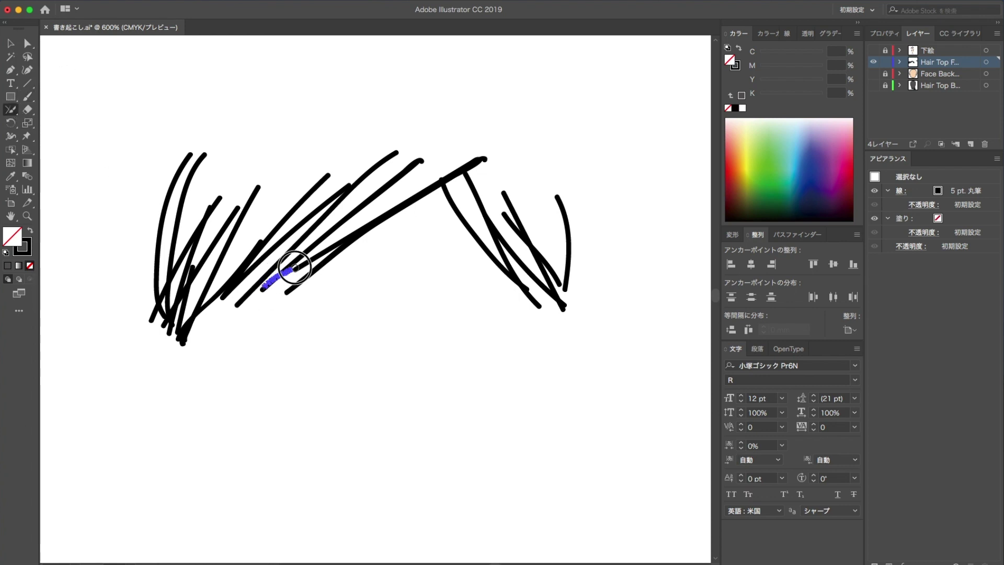
pyautogui.moveTo(183, 340); pyautogui.dragTo(152, 314)
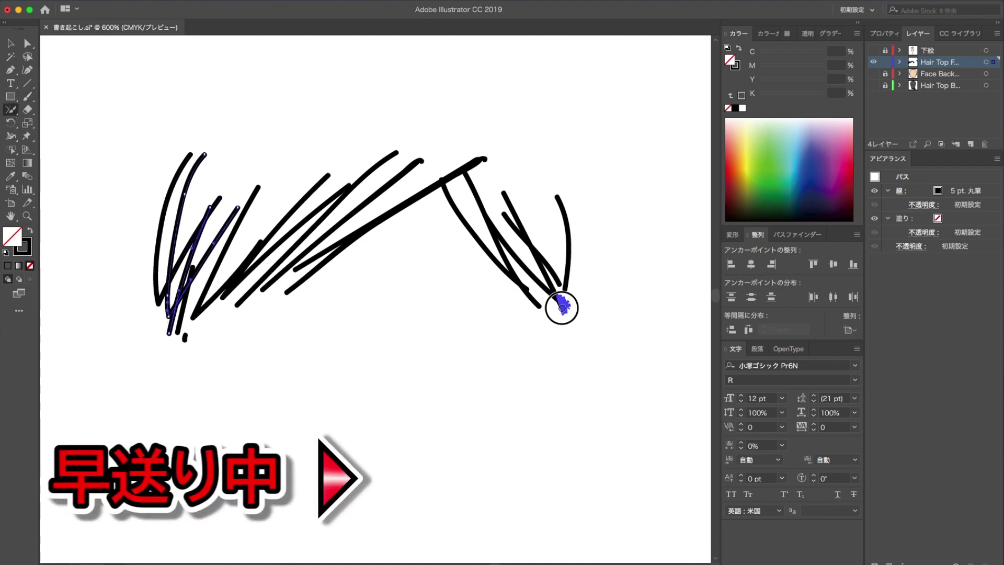
pyautogui.moveTo(560, 302); pyautogui.dragTo(522, 285)
pyautogui.hotkey('ctrl', '+')
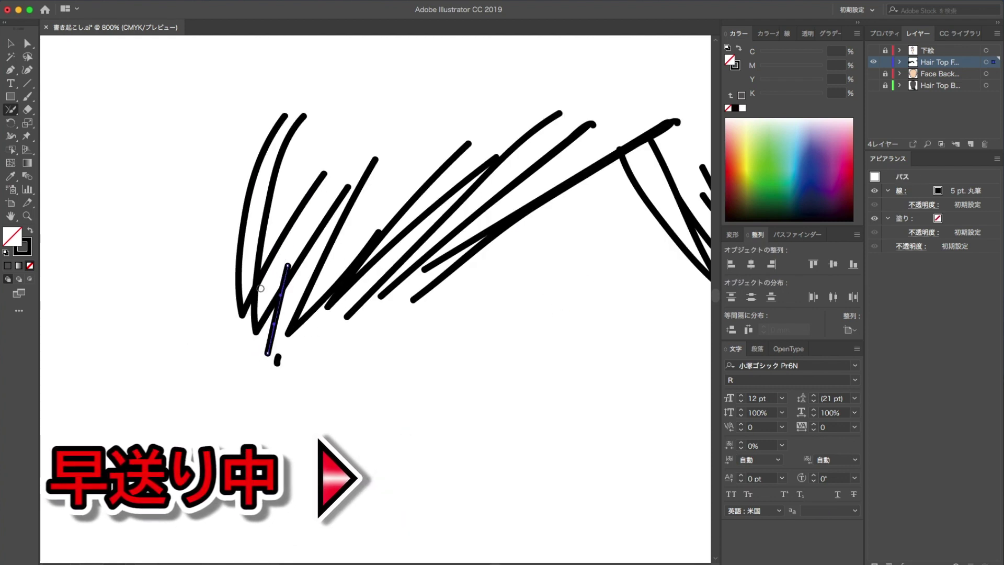
pyautogui.hscroll(2, 375, 298)
# Step: Refine two individual bang strokes, then select all the bang strokes
pyautogui.click(393, 203)
pyautogui.moveTo(393, 203); pyautogui.dragTo(314, 229)
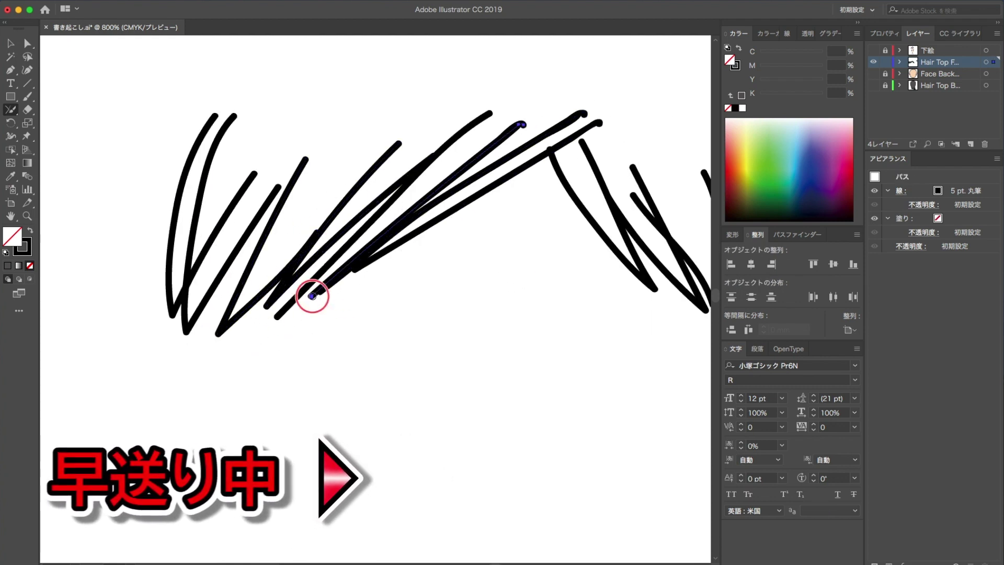
pyautogui.press('a')
pyautogui.click(336, 314)
pyautogui.click(311, 297)
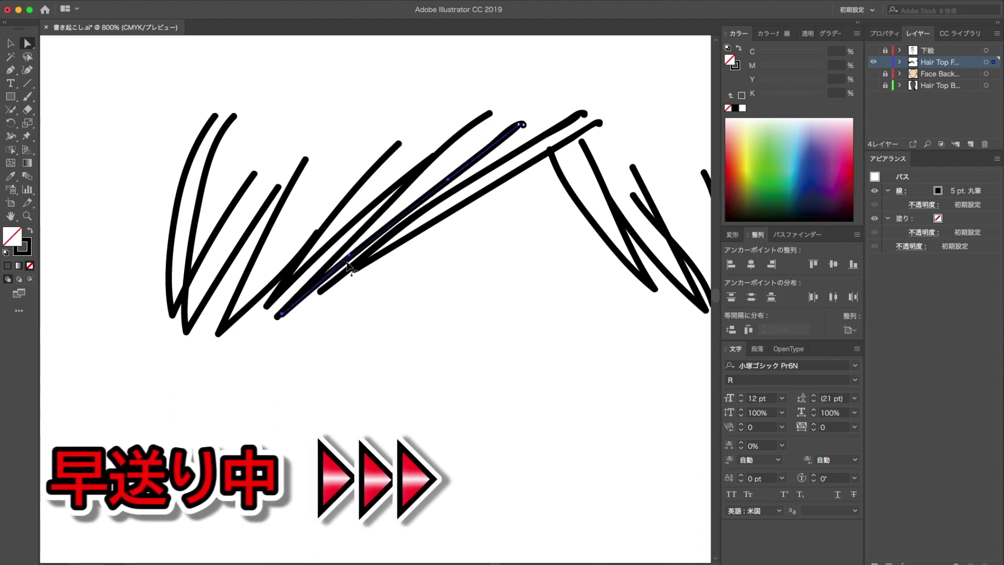
pyautogui.moveTo(347, 265); pyautogui.dragTo(324, 290)
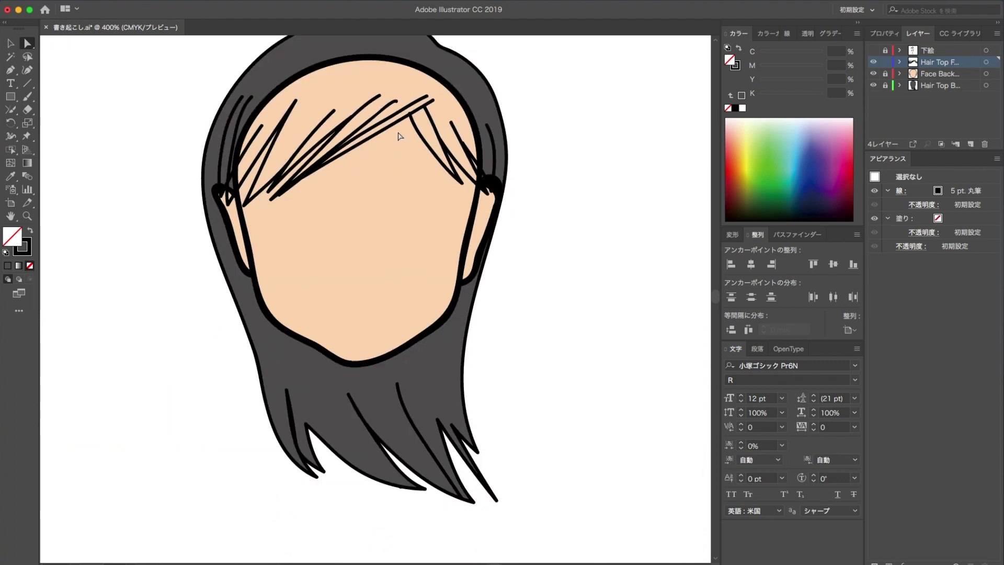
pyautogui.scroll(3, 265, 270)
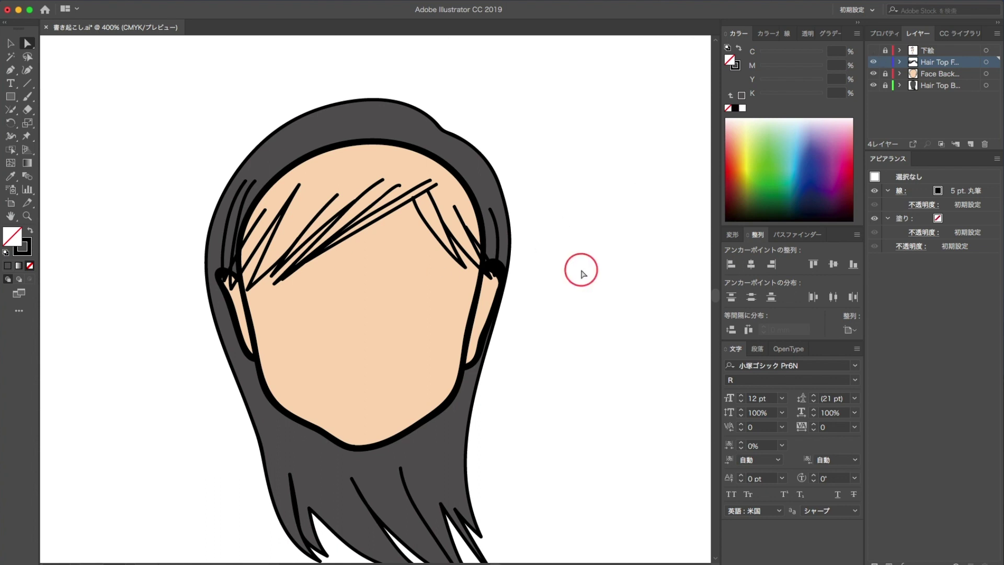
pyautogui.moveTo(582, 271); pyautogui.dragTo(173, 153)
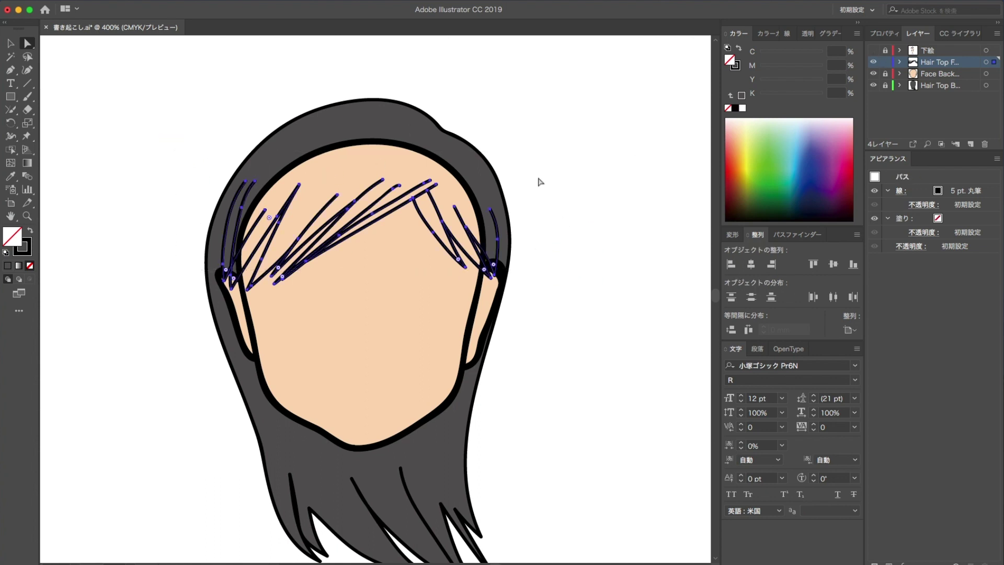
# Step: Eyedropper the hair's dark grey onto the bangs, hide the face and back hair, then hide the bangs (⌘3)
pyautogui.press('i')
pyautogui.click(424, 131)
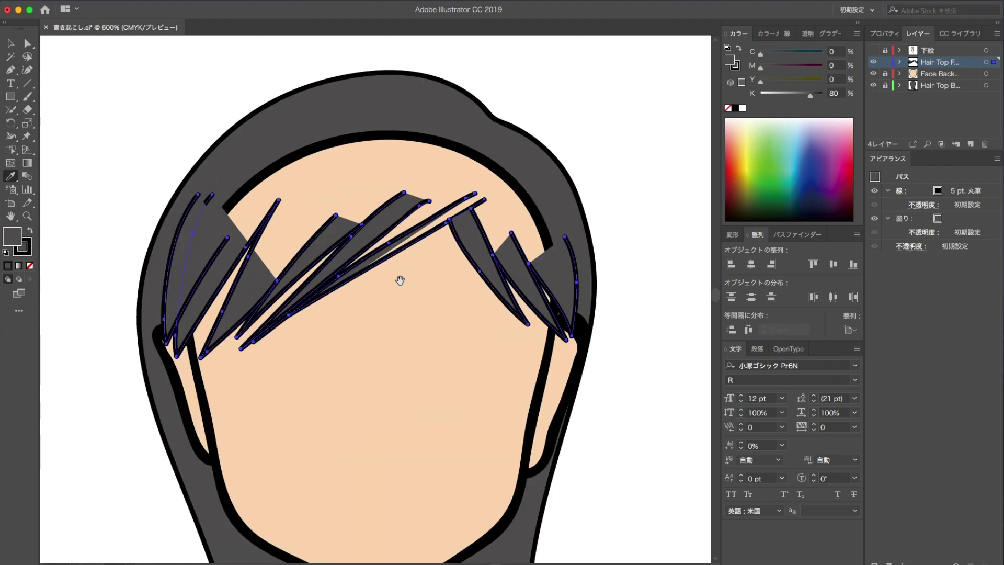
pyautogui.hotkey('ctrl', '+')
pyautogui.click(873, 74)
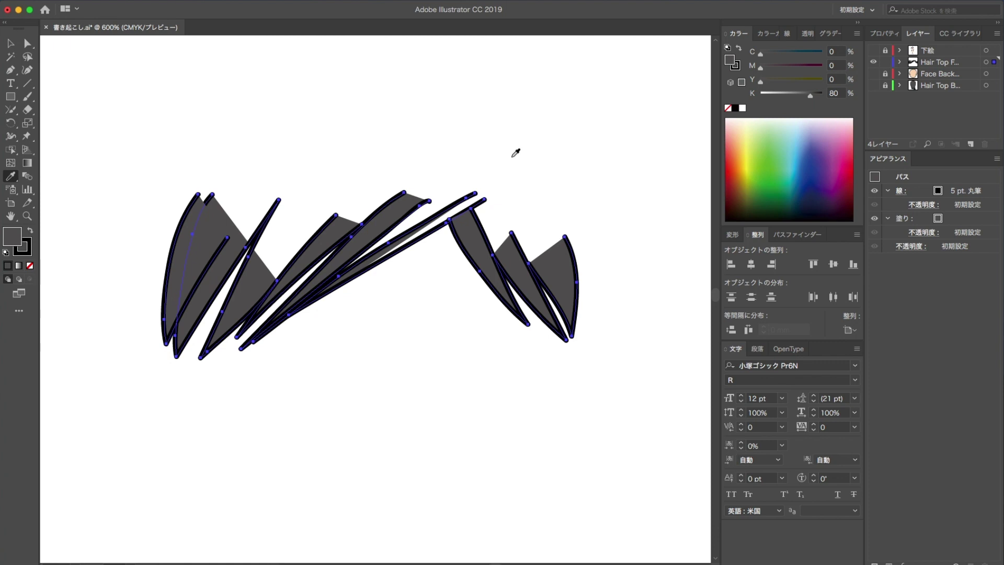
pyautogui.hotkey('ctrl', '3')
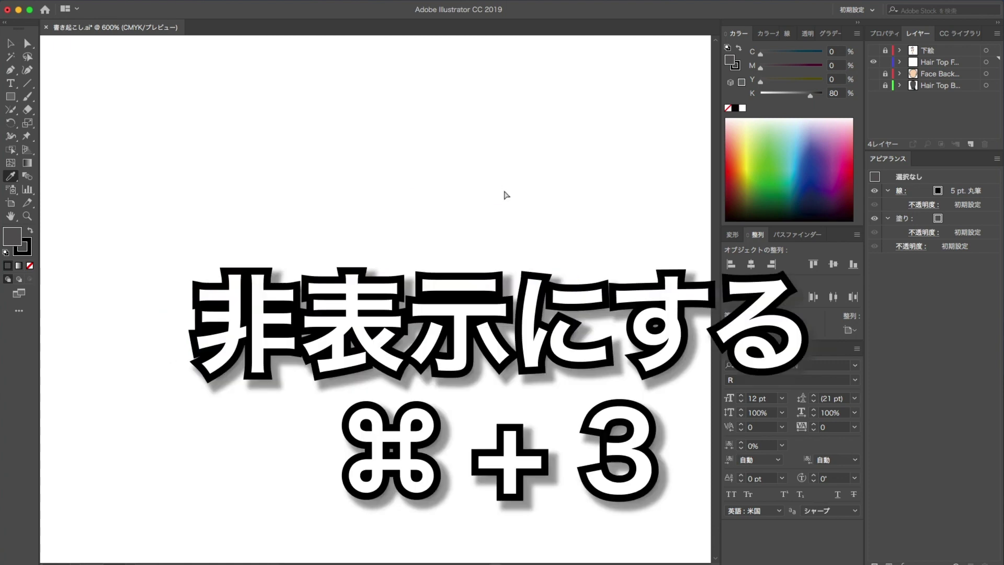
# Step: Paste a copy of the bangs in front and set its stroke to None
pyautogui.hotkey('ctrl', 'f')
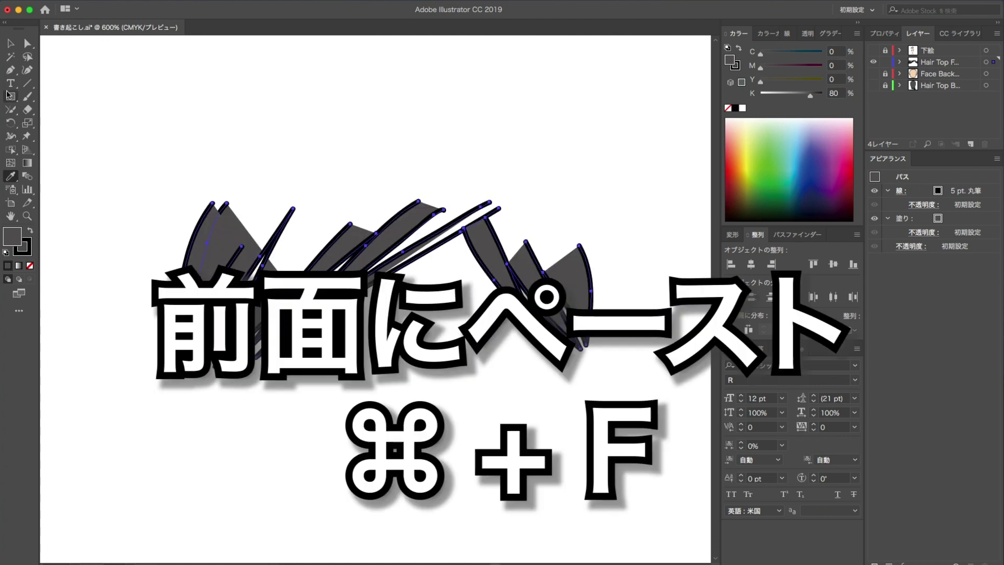
pyautogui.click(10, 68)
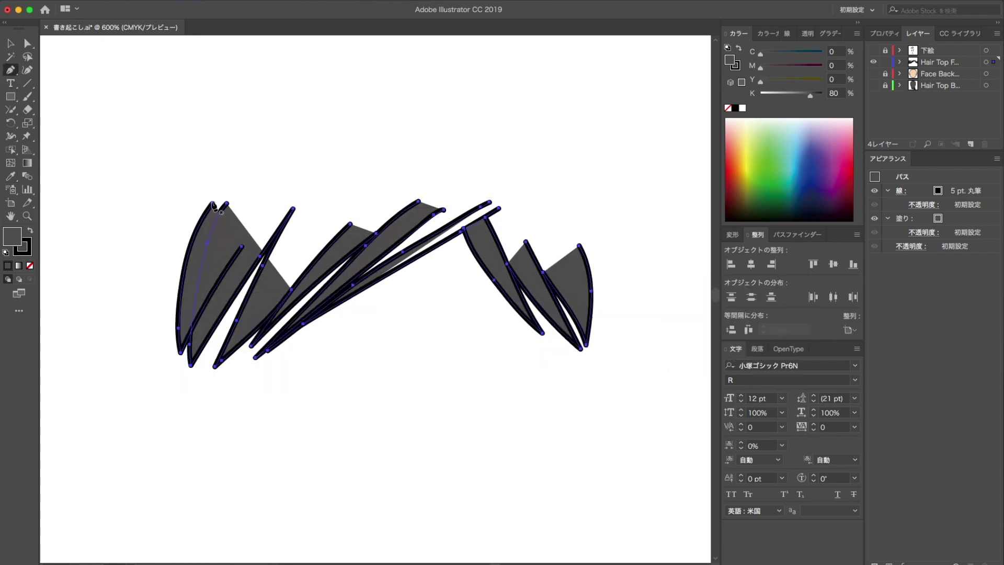
pyautogui.click(735, 65)
pyautogui.click(727, 108)
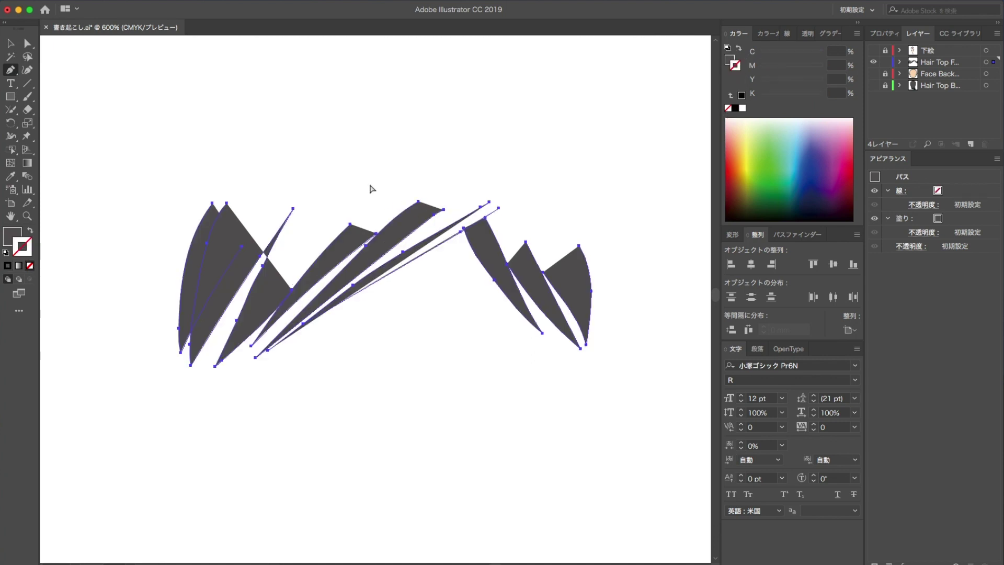
# Step: Paint a dark grey hair cap across the top of the bangs with the Paintbrush
pyautogui.hotkey('ctrl', 'shift', 'F9')
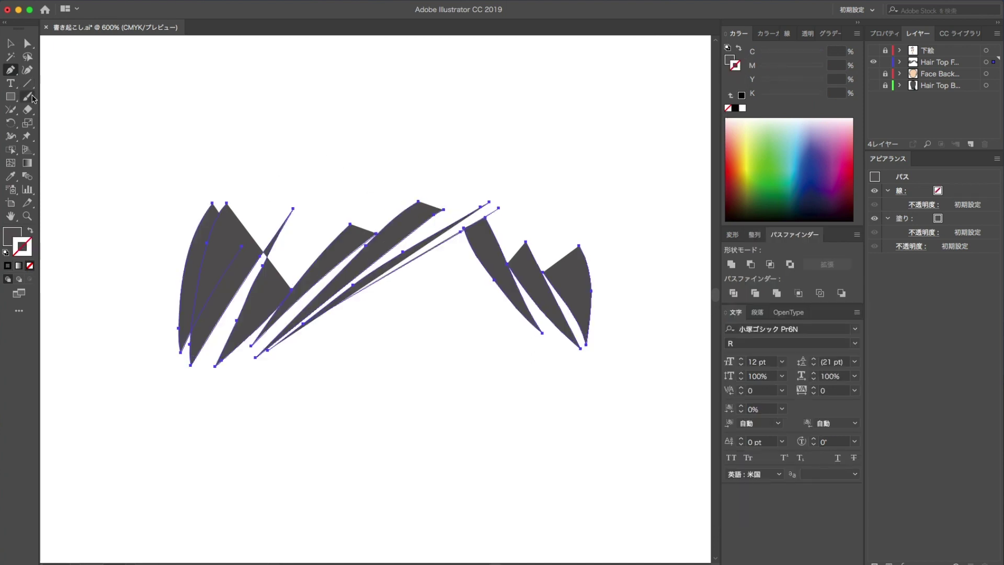
pyautogui.click(27, 97)
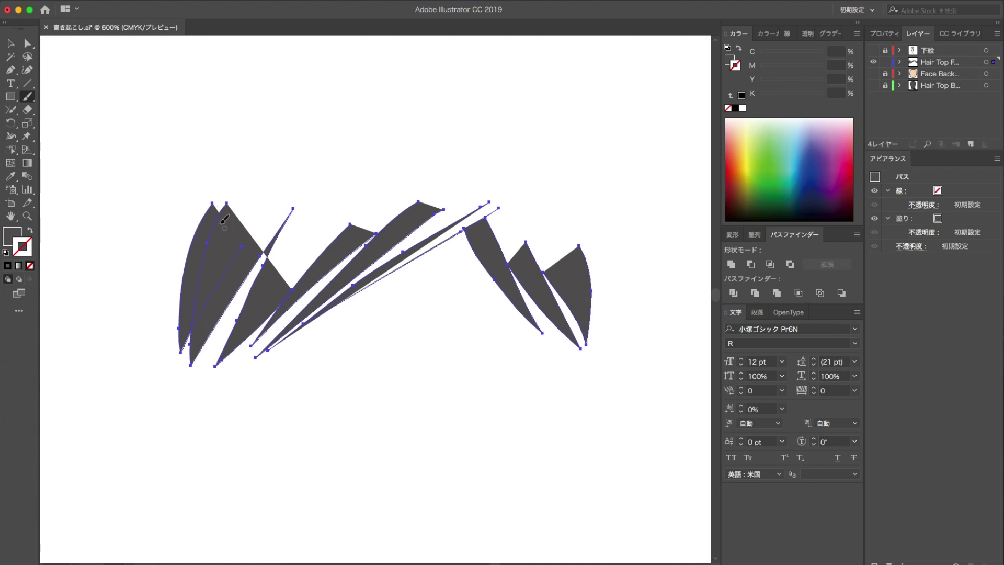
pyautogui.moveTo(212, 203); pyautogui.dragTo(268, 150)
pyautogui.moveTo(211, 202)
pyautogui.mouseDown()
pyautogui.moveTo(300, 140)
pyautogui.moveTo(580, 245)
pyautogui.mouseUp()
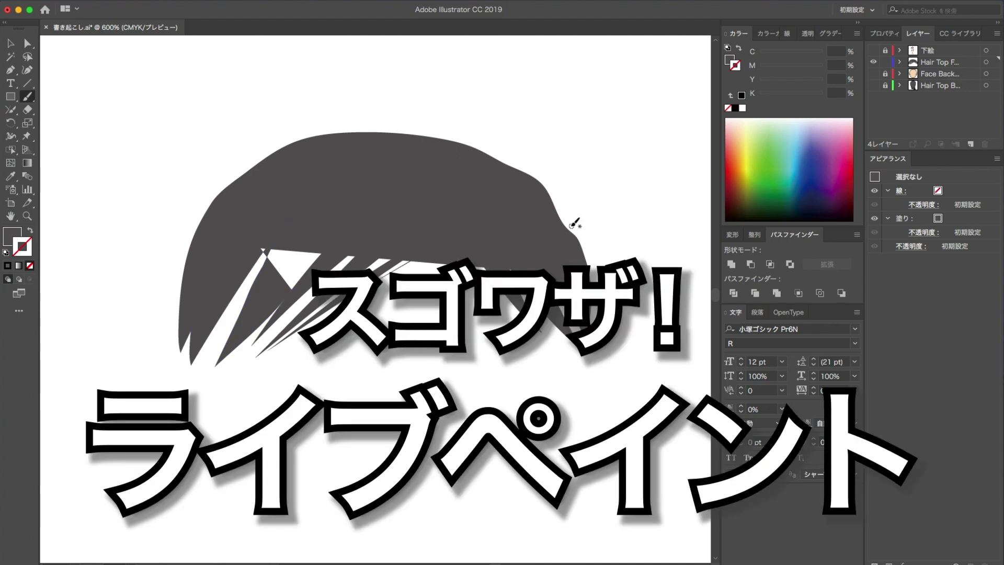
# Step: Convert all the hair paths into a Live Paint group, dismissing the warning
pyautogui.moveTo(190, 118); pyautogui.dragTo(603, 399)
pyautogui.rightClick(120, 52)
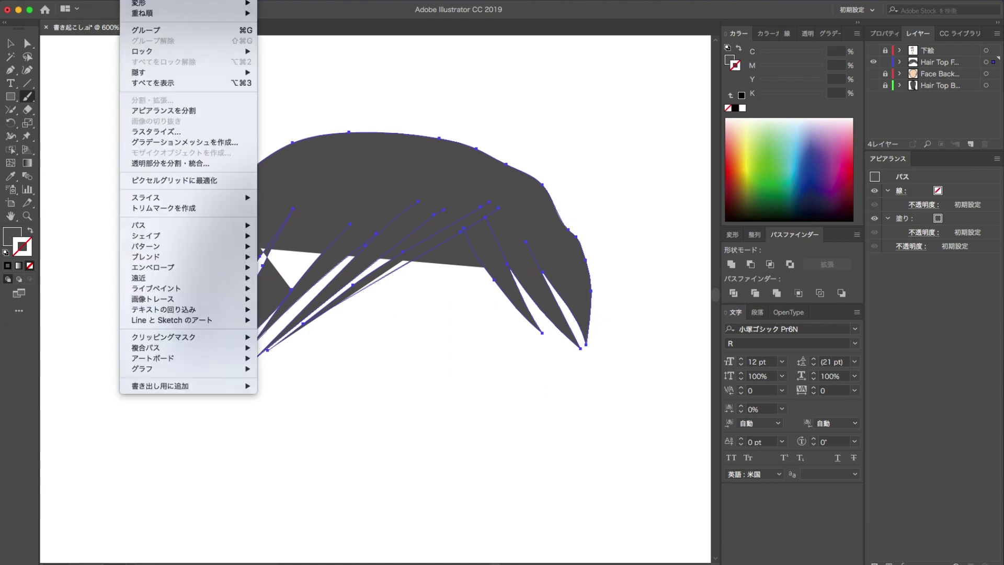
pyautogui.moveTo(156, 289)
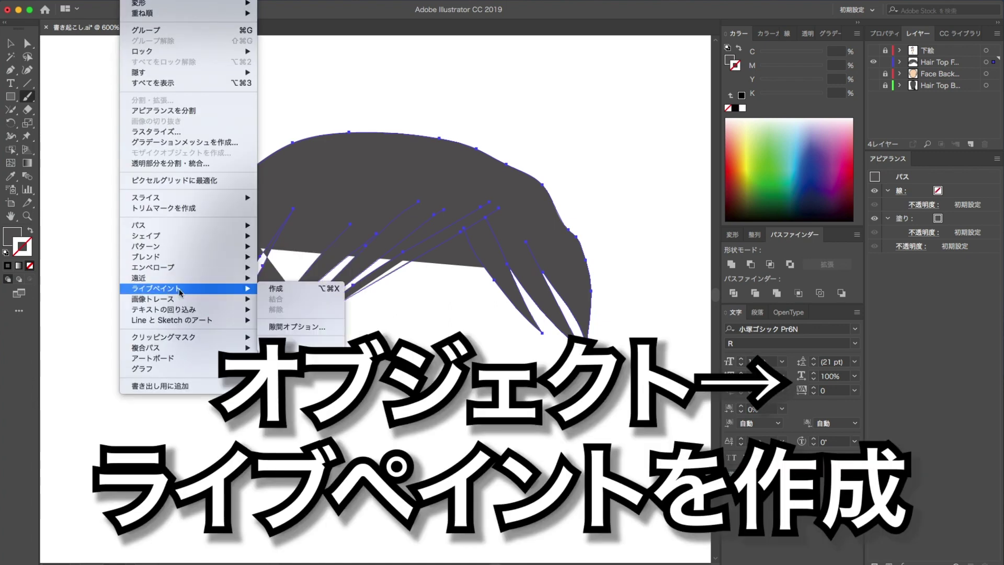
pyautogui.click(303, 288)
pyautogui.press('Return')
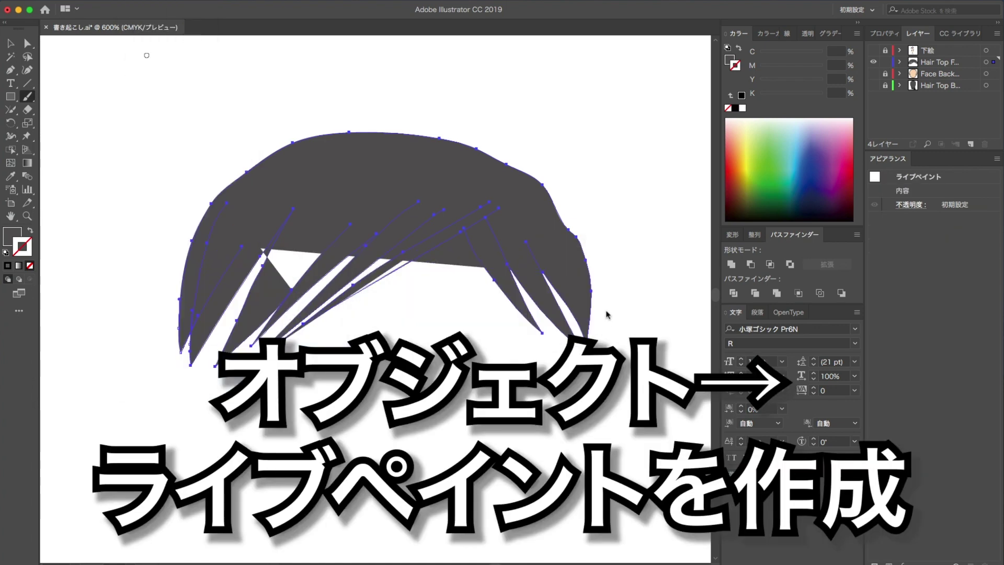
# Step: Select the white triangle gap in the hair and fill it with the hair's grey
pyautogui.hotkey('shift', 'l')
pyautogui.click(288, 265)
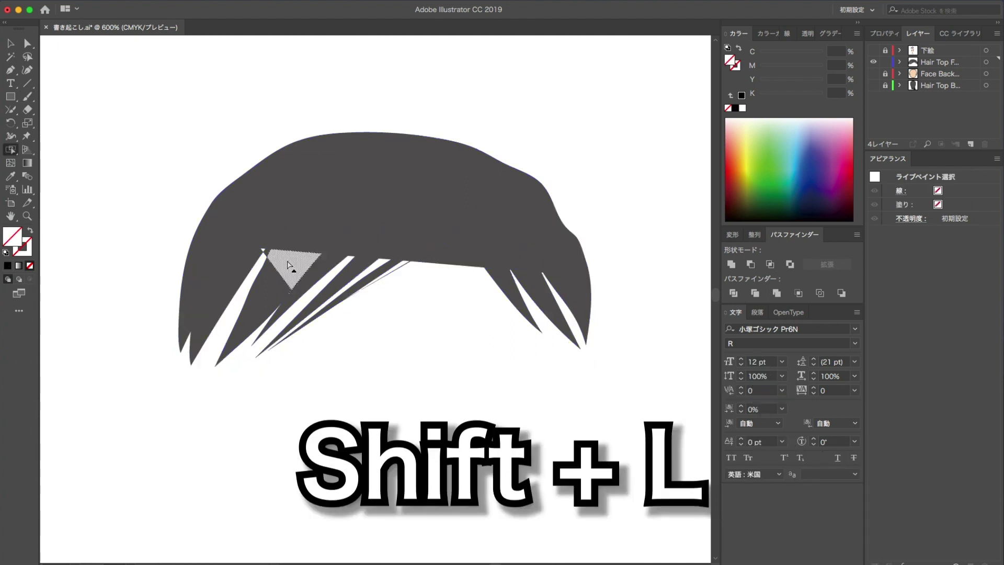
pyautogui.click(264, 253)
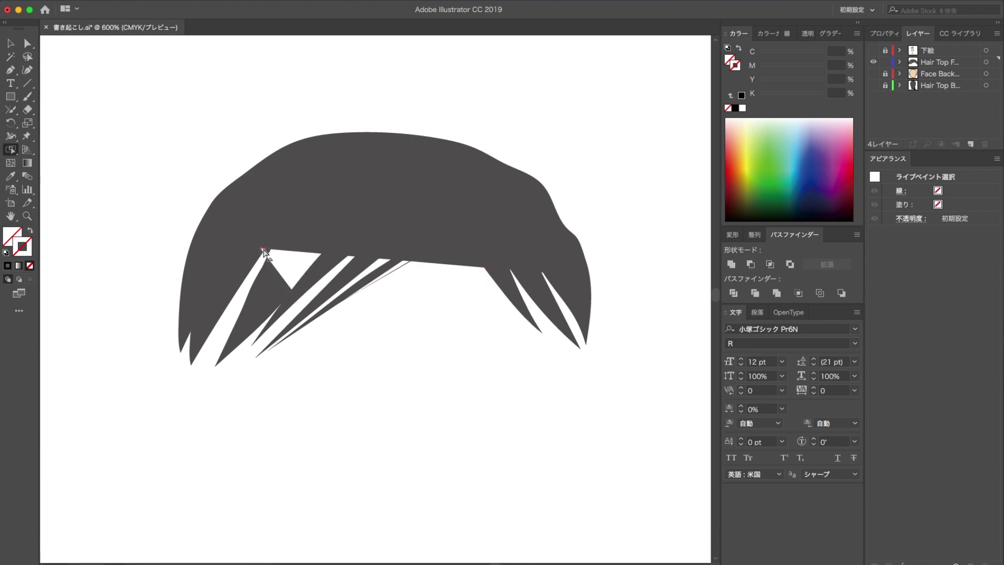
pyautogui.click(290, 264)
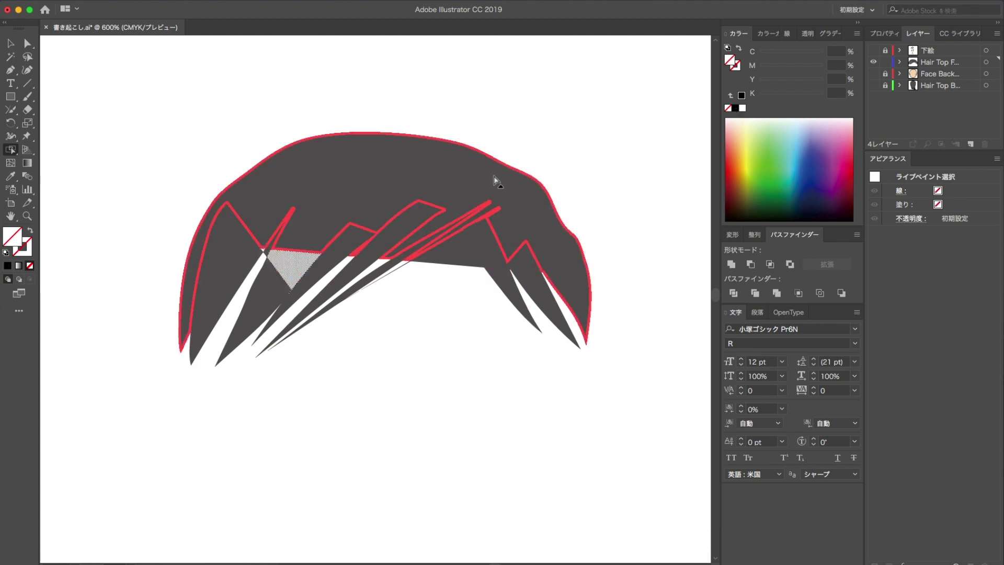
pyautogui.press('i')
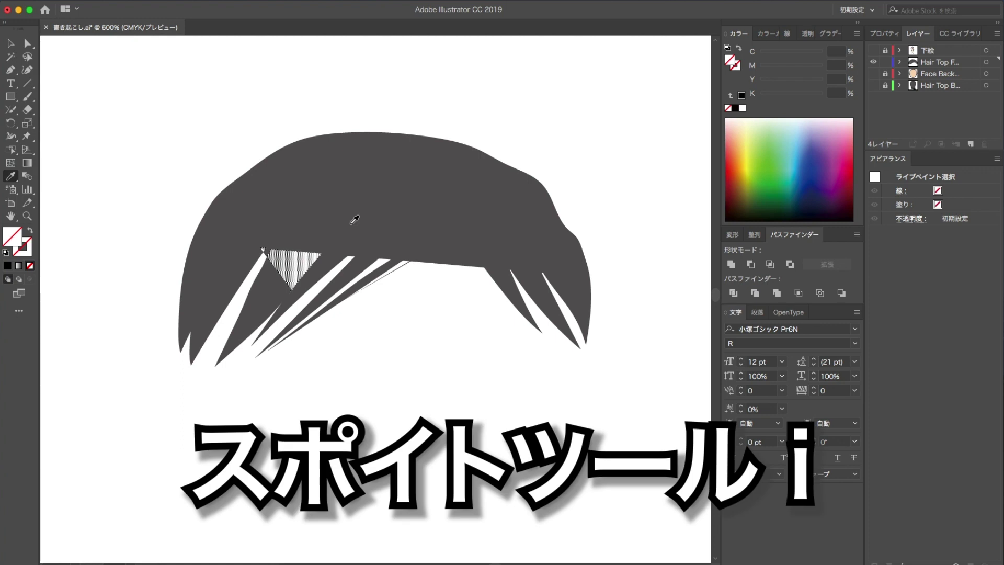
pyautogui.click(351, 223)
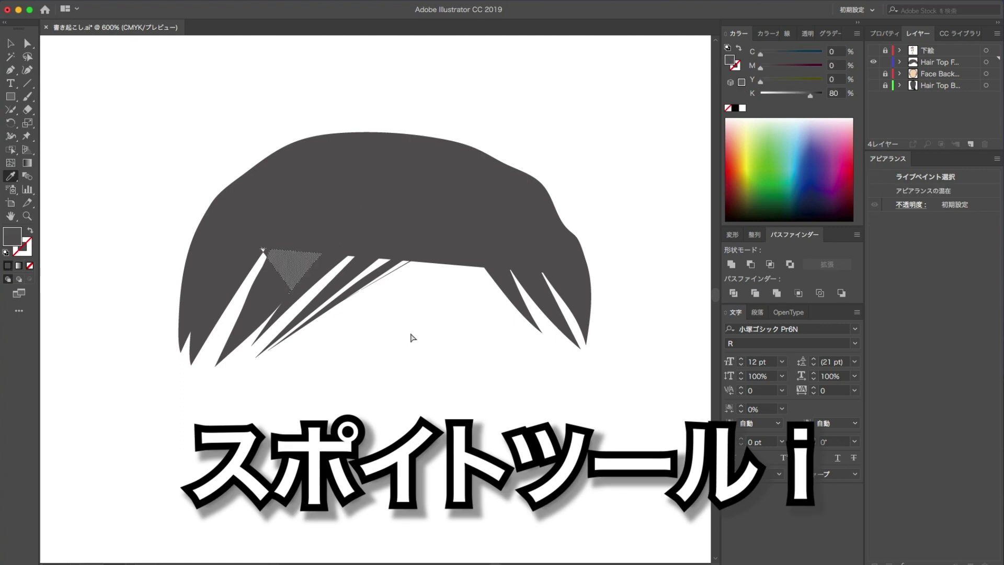
# Step: Zoom on the lower-left hair strands and check them in Outline view, then return to Preview
pyautogui.press('a')
pyautogui.click(128, 115)
pyautogui.moveTo(206, 183); pyautogui.dragTo(397, 366)
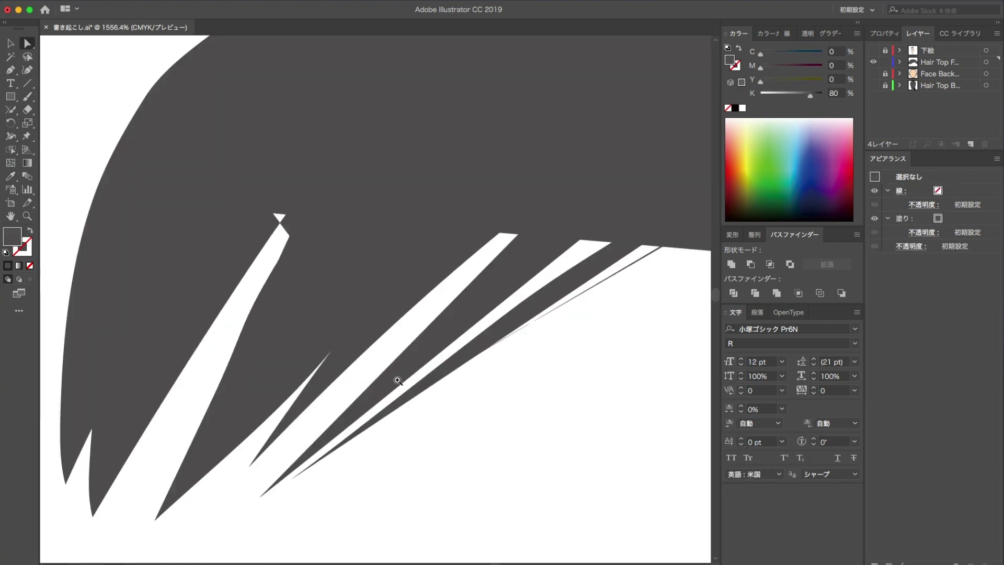
pyautogui.hotkey('ctrl', 'y')
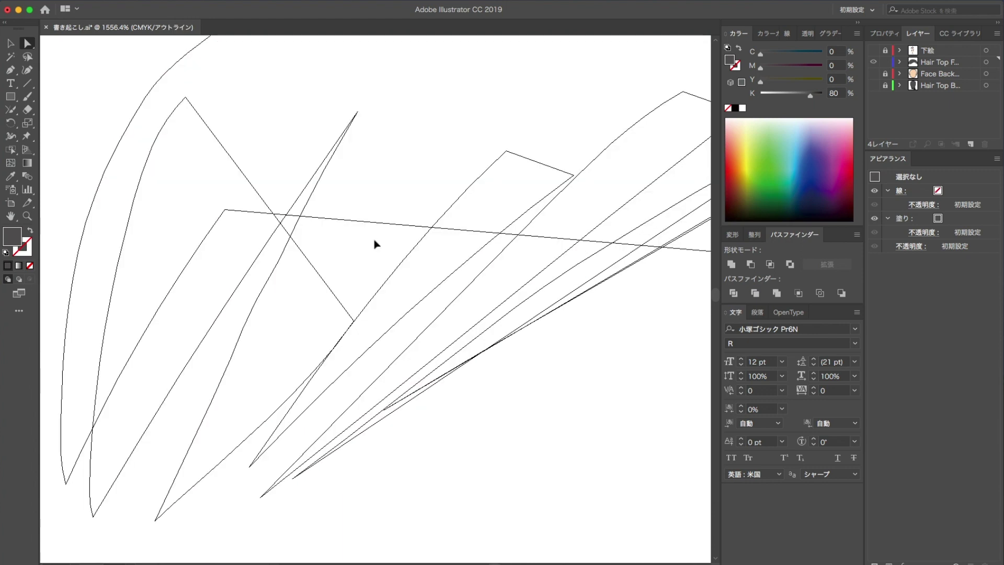
pyautogui.hotkey('ctrl', 'y')
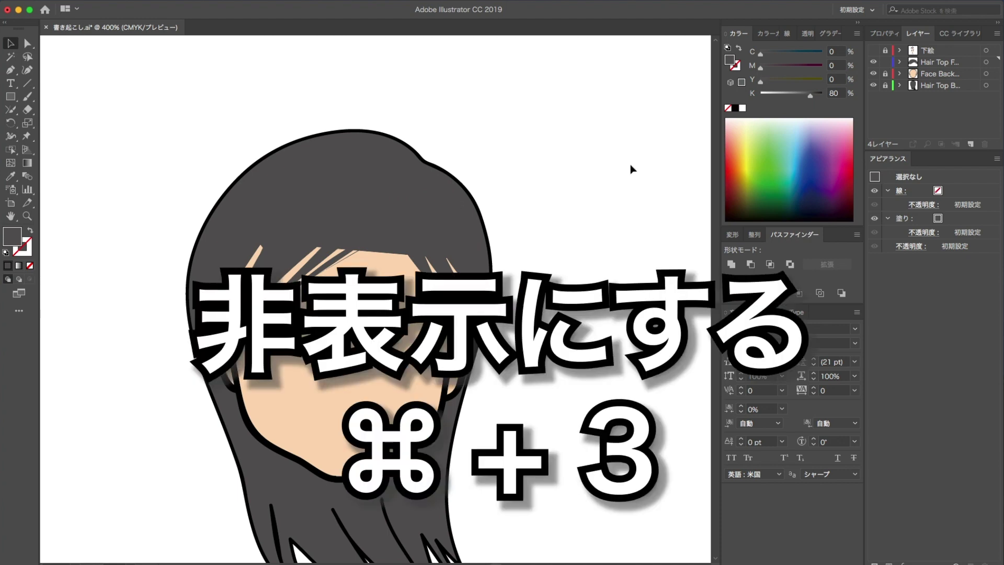
# Step: Show all hidden strands (⌥⌘3), remove their stroke, and outline the Live Paint group in thick black
pyautogui.press('alt+super+3')
pyautogui.press('alt+super+3')
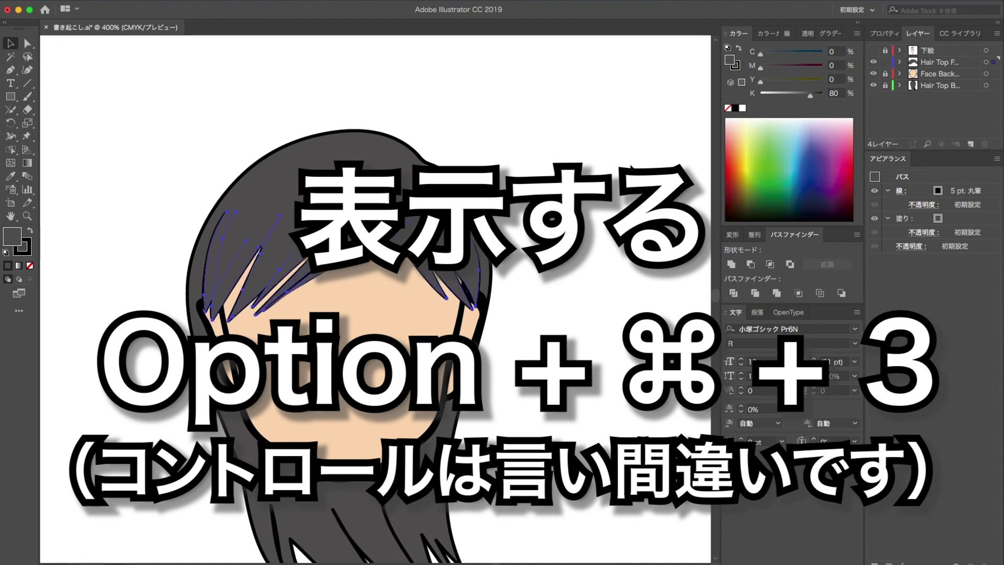
pyautogui.click(376, 274)
pyautogui.click(391, 256)
pyautogui.press('/')
pyautogui.click(538, 246)
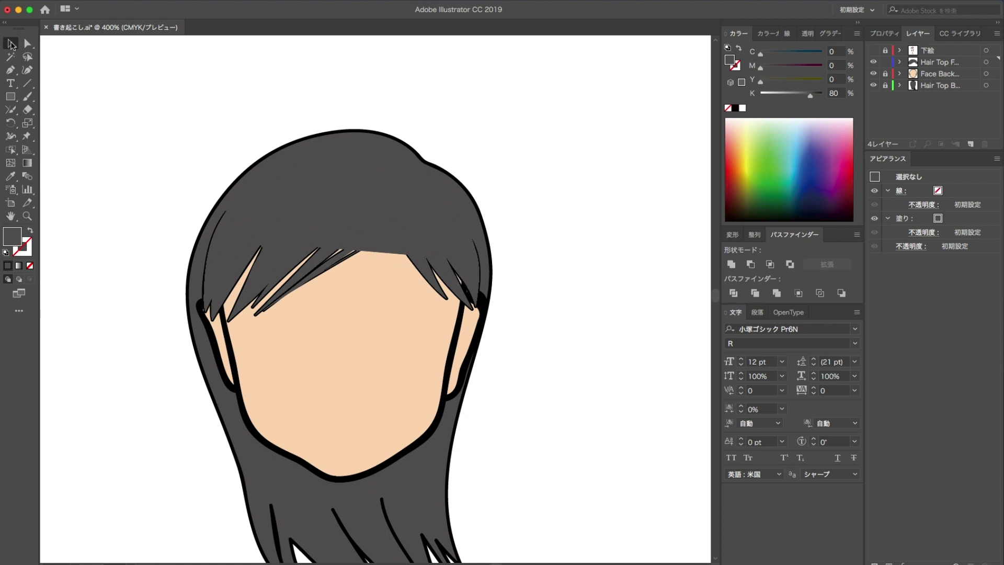
pyautogui.click(273, 221)
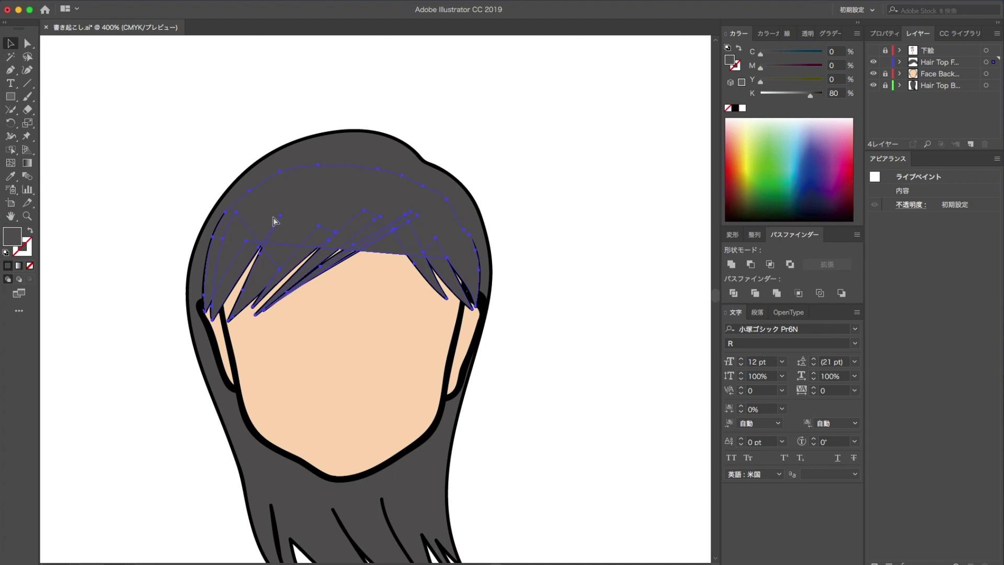
pyautogui.hotkey('ctrl', 'z')
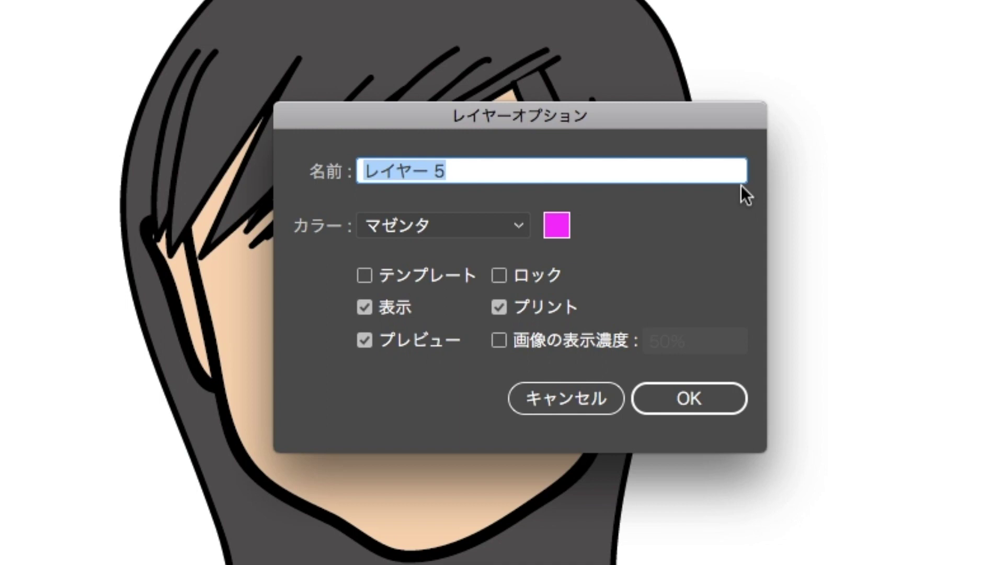
# Step: Name the layer 'Right Eye', drag 下絵 above it, and select Right Eye for drawing
pyautogui.write('Right Eye')
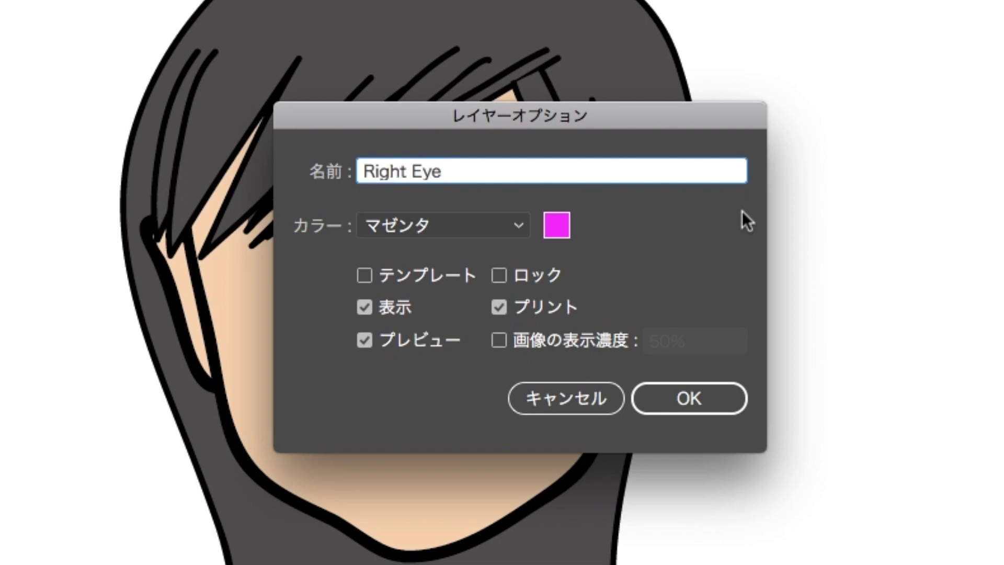
pyautogui.click(689, 398)
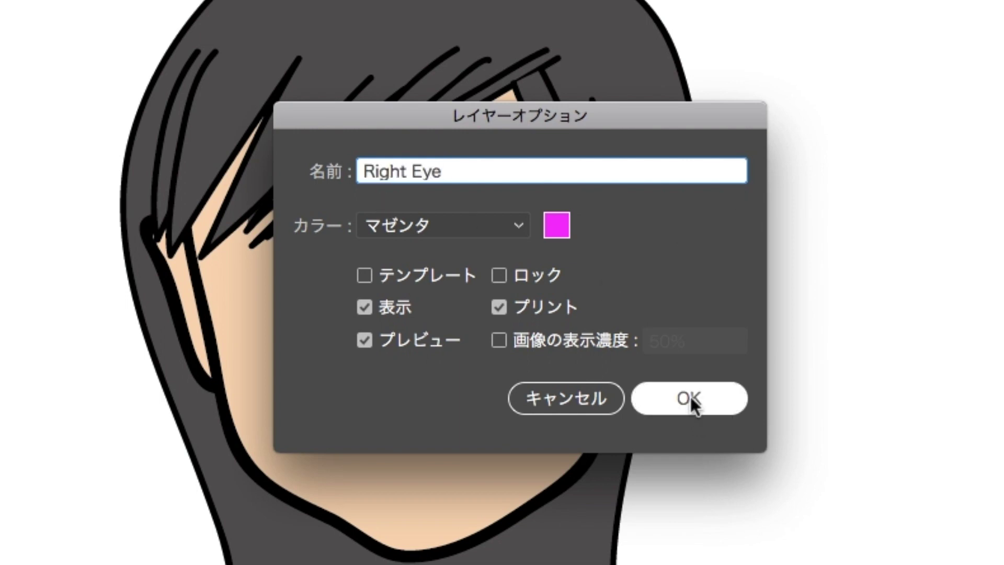
pyautogui.click(690, 396)
pyautogui.moveTo(963, 59); pyautogui.dragTo(963, 44)
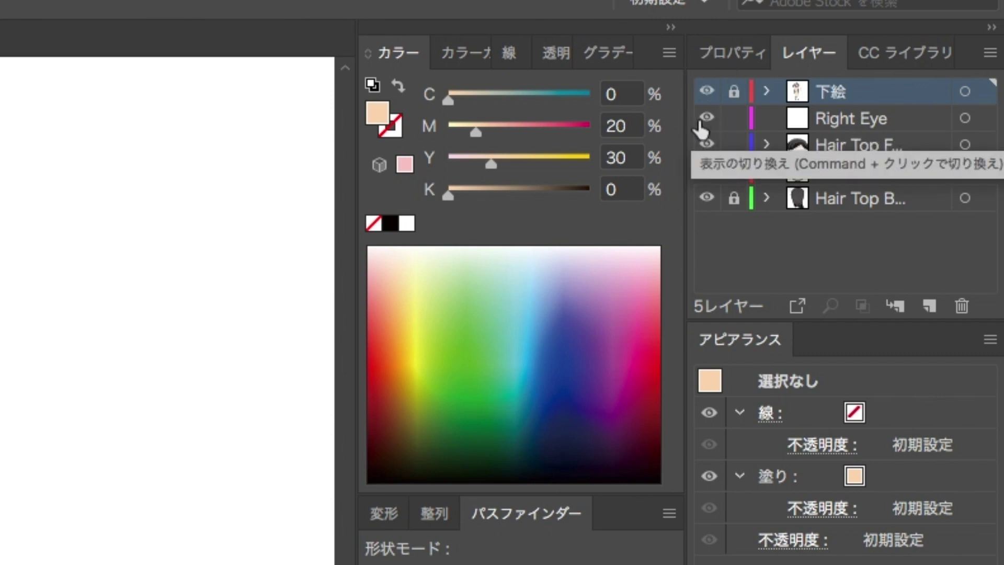
pyautogui.click(909, 121)
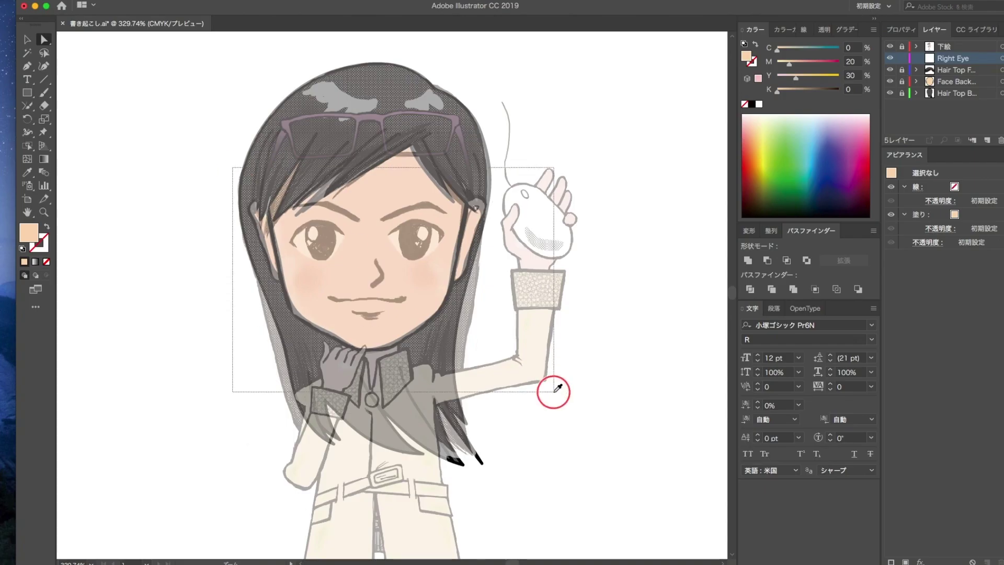
# Step: Brush a black upper eyelid and a white lower outline for the left eye, then hide 下絵
pyautogui.moveTo(232, 167); pyautogui.dragTo(530, 387)
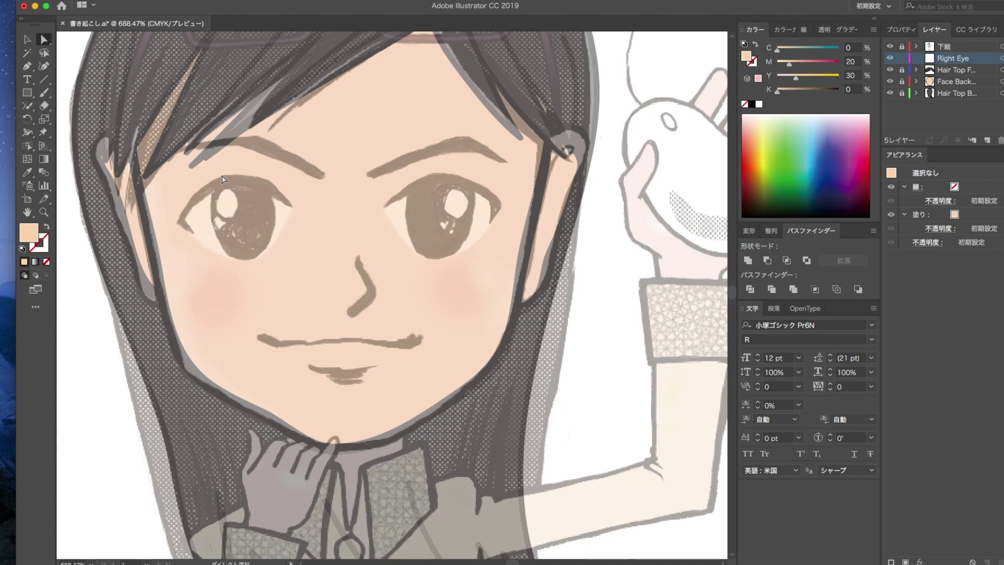
pyautogui.press('d')
pyautogui.press('b')
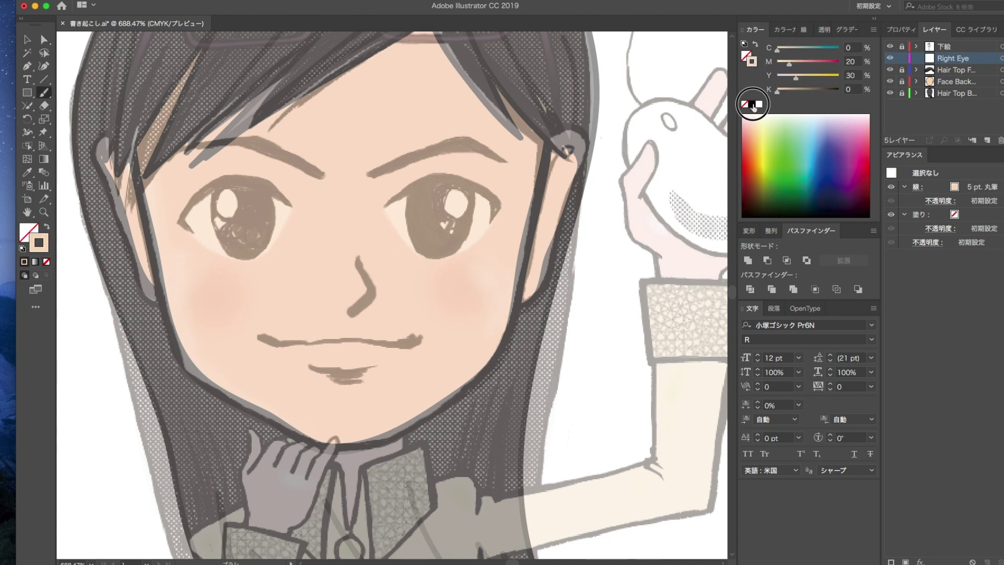
pyautogui.moveTo(292, 206); pyautogui.dragTo(185, 224)
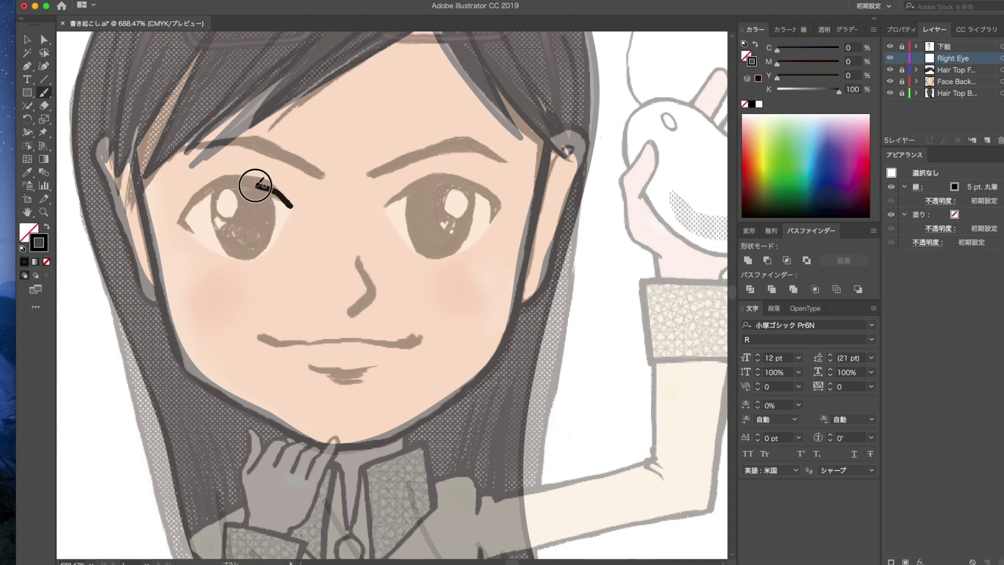
pyautogui.moveTo(287, 202)
pyautogui.mouseDown()
pyautogui.moveTo(186, 220)
pyautogui.moveTo(222, 182)
pyautogui.mouseUp()
pyautogui.click(759, 104)
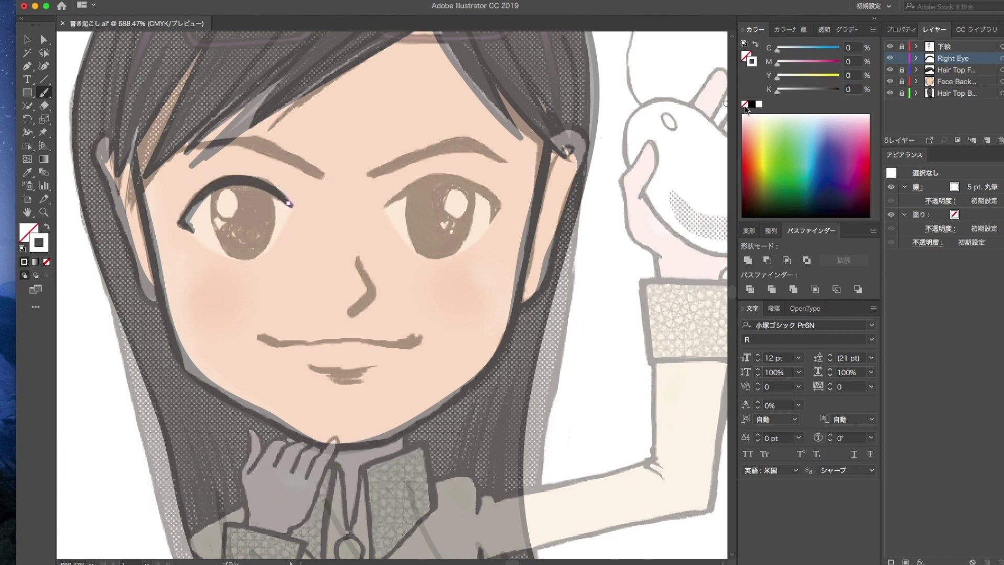
pyautogui.moveTo(290, 205); pyautogui.dragTo(184, 223)
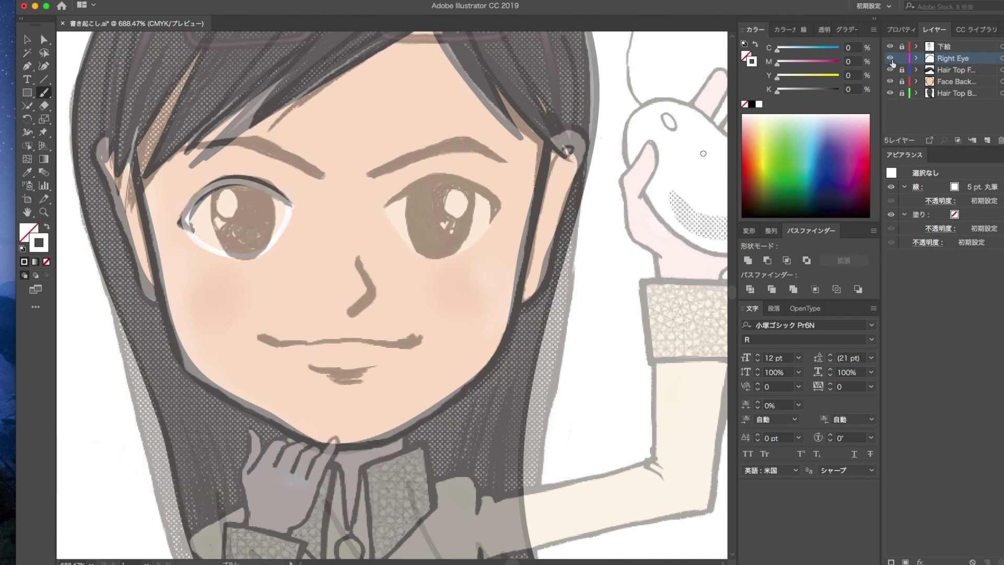
pyautogui.click(889, 46)
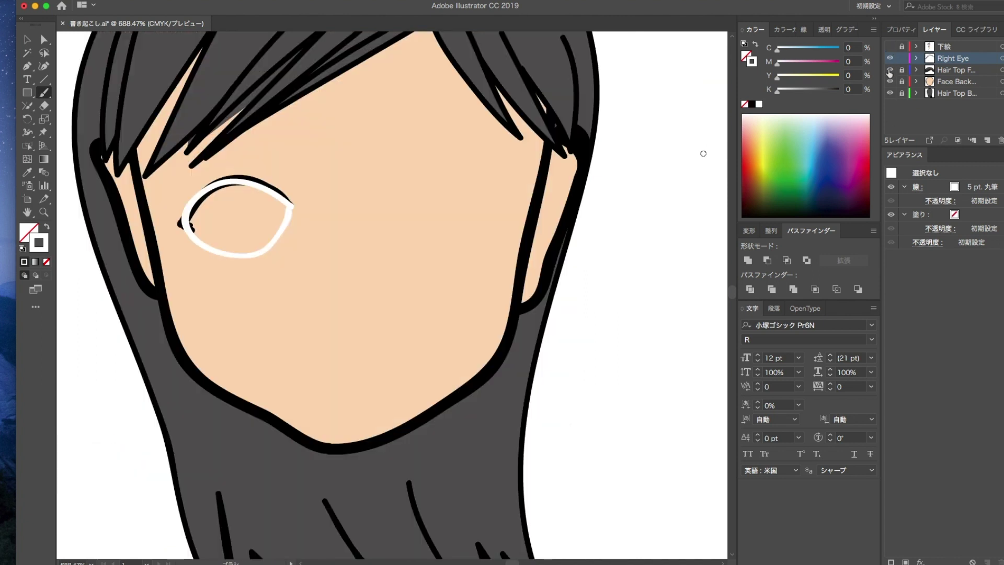
# Step: Send the white eye outline behind the black upper lid and fill it white
pyautogui.press('a')
pyautogui.click(260, 184)
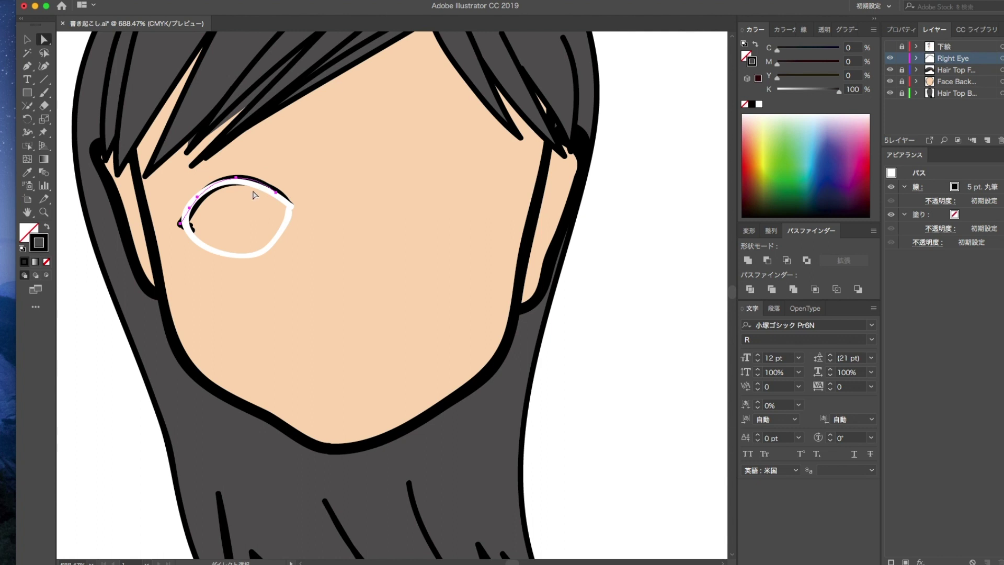
pyautogui.click(200, 212)
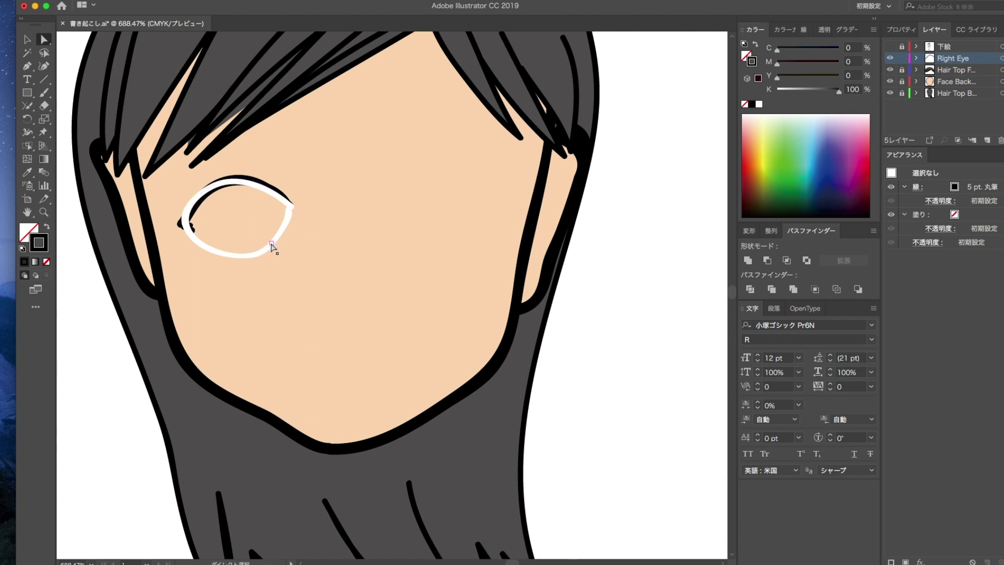
pyautogui.click(271, 244)
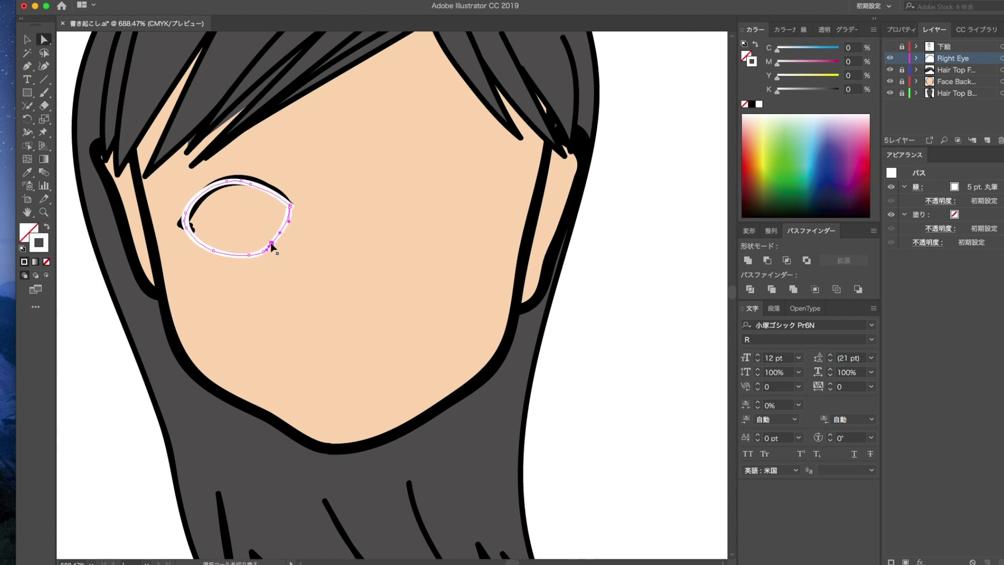
pyautogui.hotkey('ctrl', '[')
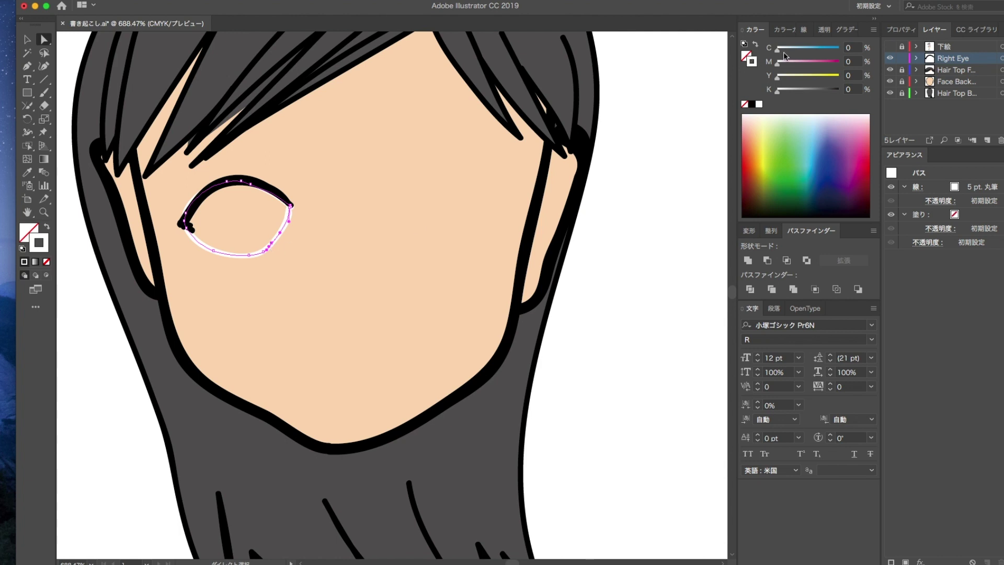
pyautogui.click(758, 104)
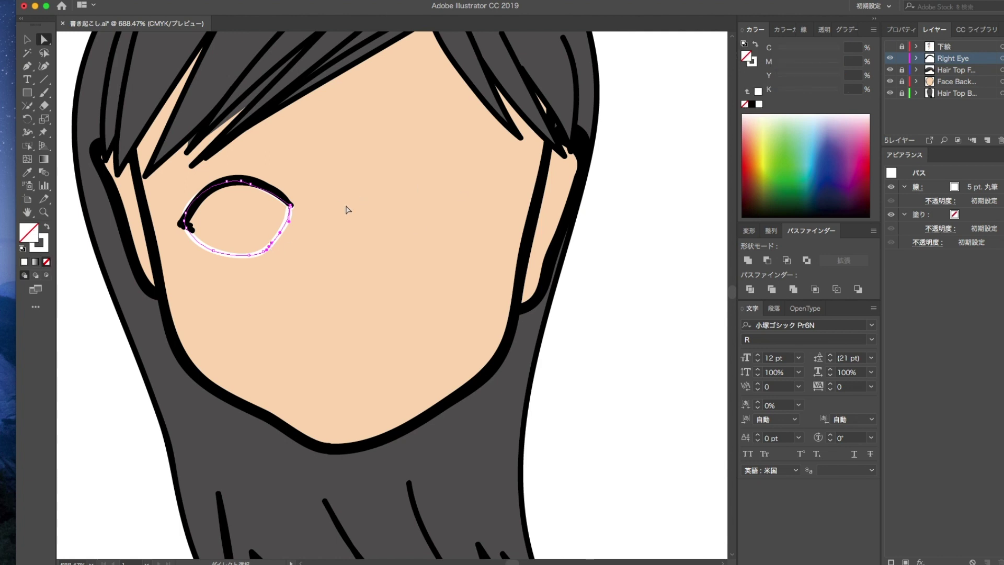
pyautogui.click(759, 104)
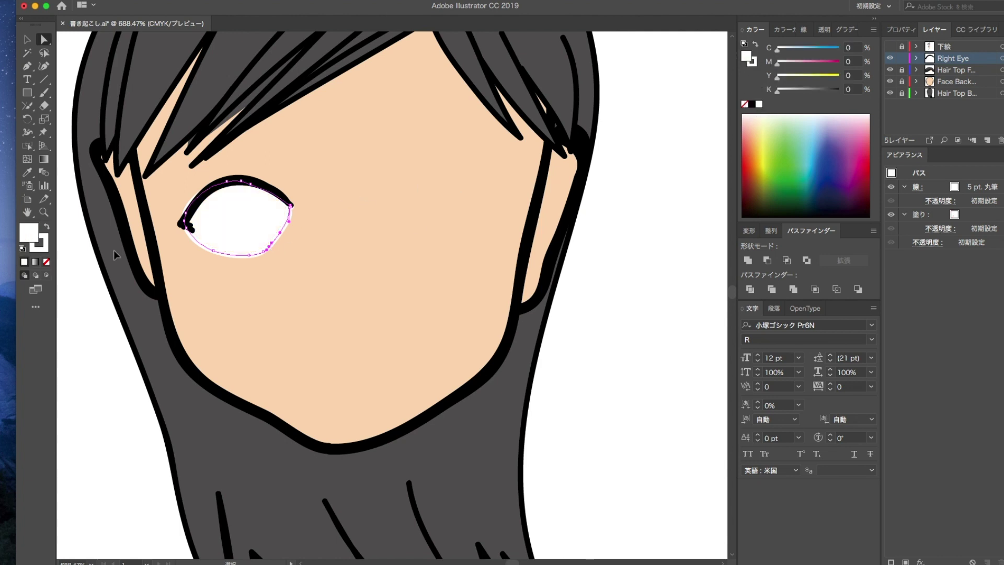
pyautogui.click(98, 280)
# Step: Remove the white eye shape's stroke and reshape its lower right edge
pyautogui.moveTo(185, 136); pyautogui.dragTo(353, 356)
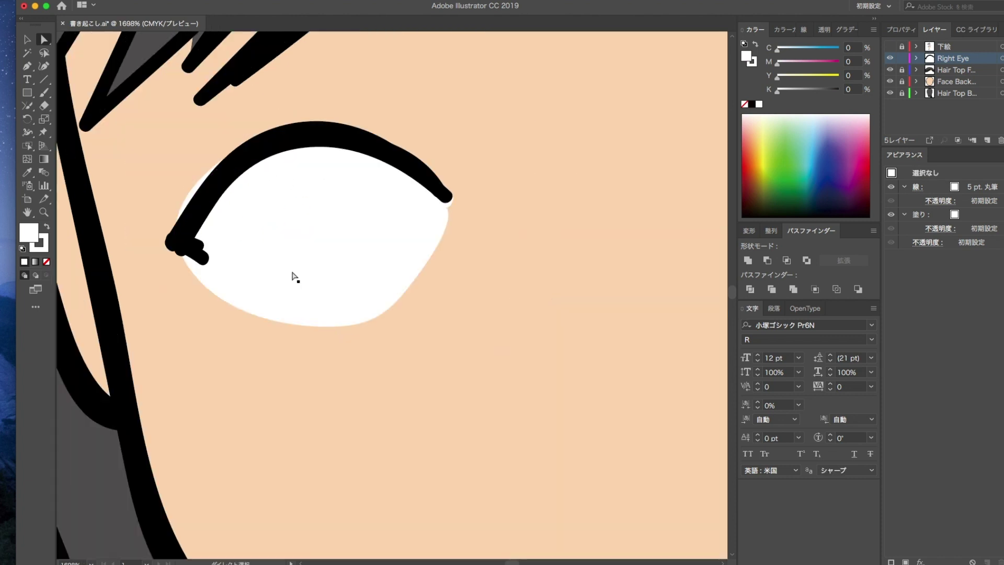
pyautogui.click(193, 188)
pyautogui.hotkey('ctrl', 'y')
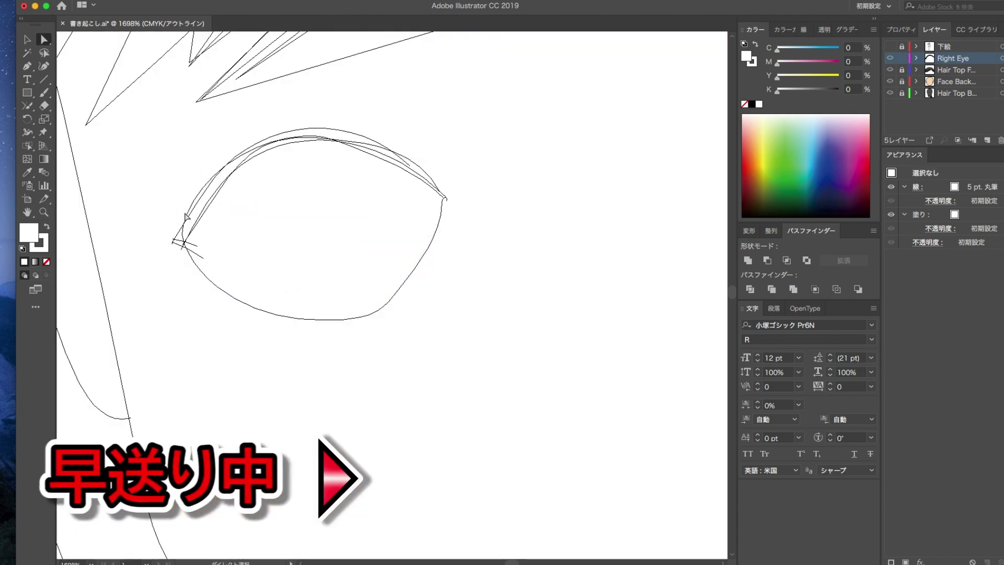
pyautogui.hotkey('ctrl', 'y')
pyautogui.press('x')
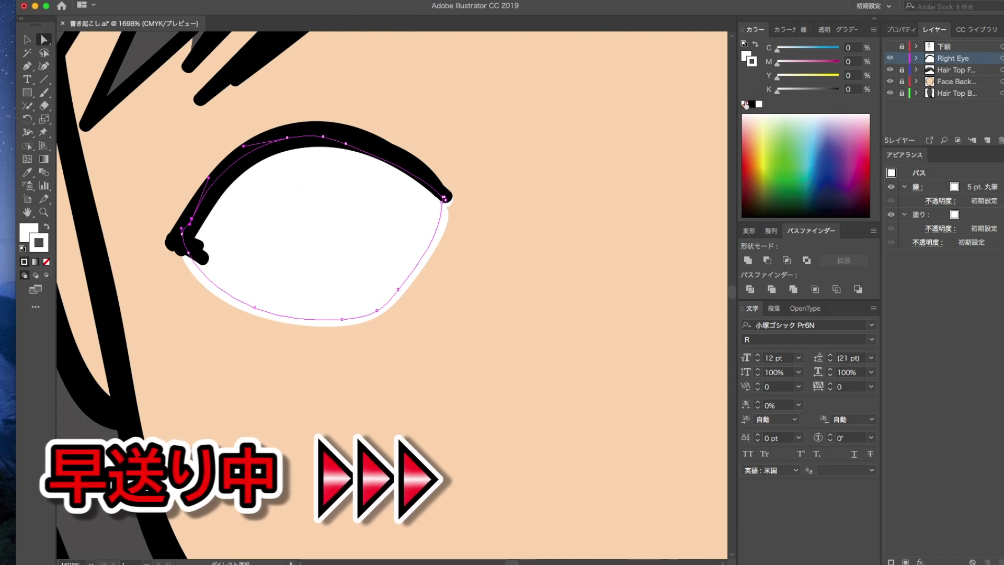
pyautogui.click(745, 105)
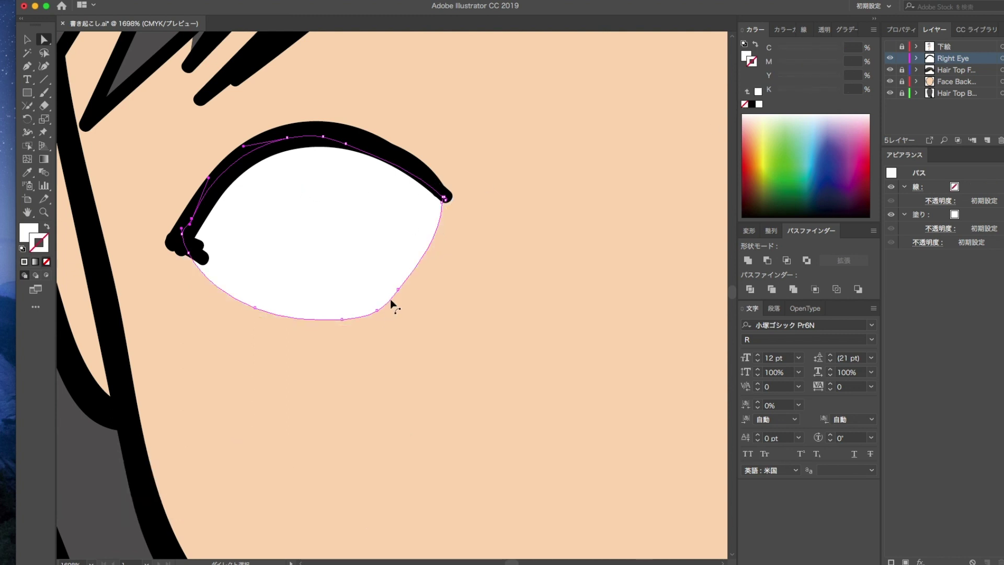
pyautogui.moveTo(399, 291); pyautogui.dragTo(440, 235)
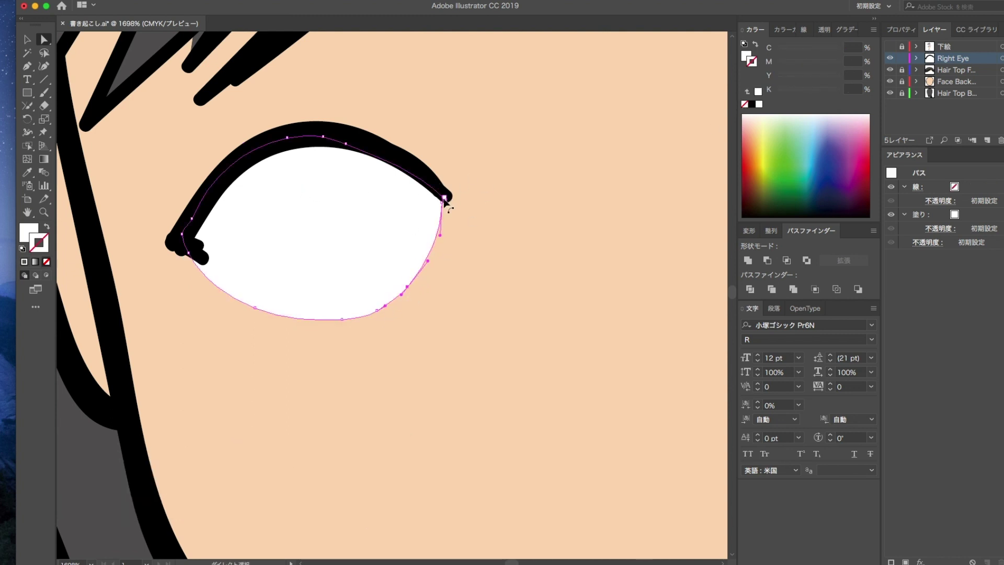
# Step: Pull the eye white's bottom edge down to match the 下絵 sketch, then hide the sketch
pyautogui.click(890, 46)
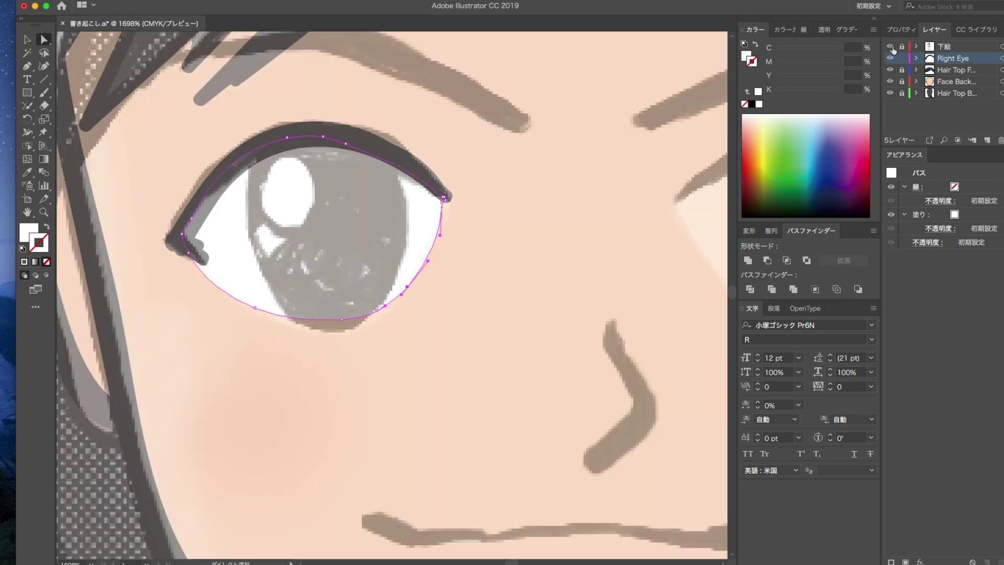
pyautogui.moveTo(342, 319); pyautogui.dragTo(340, 329)
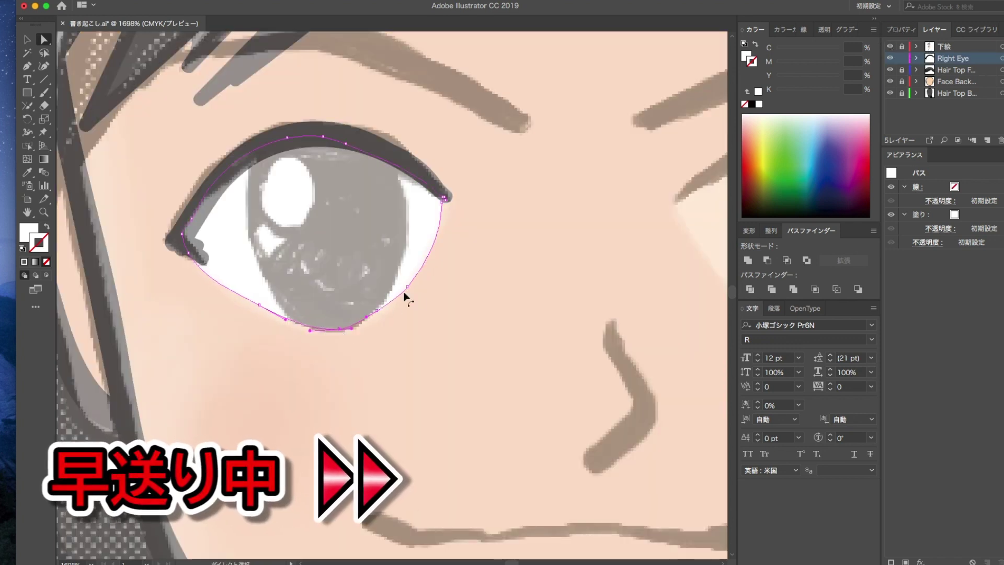
pyautogui.click(442, 198)
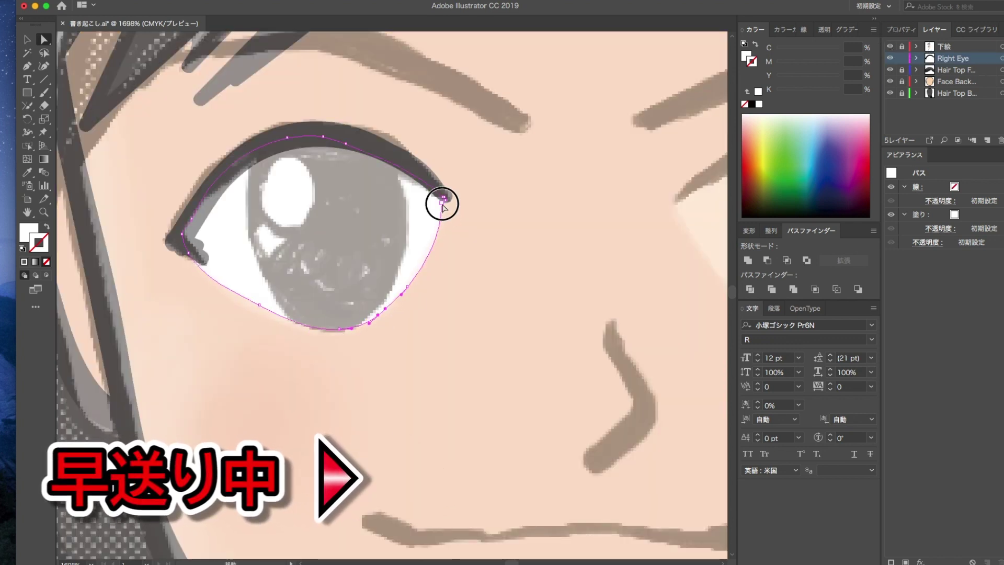
pyautogui.click(890, 46)
pyautogui.hotkey('ctrl', 'y')
# Step: Check the eye's left corner path, then add new layer レイヤー 6 above Right Eye
pyautogui.click(202, 256)
pyautogui.hotkey('ctrl', 'y')
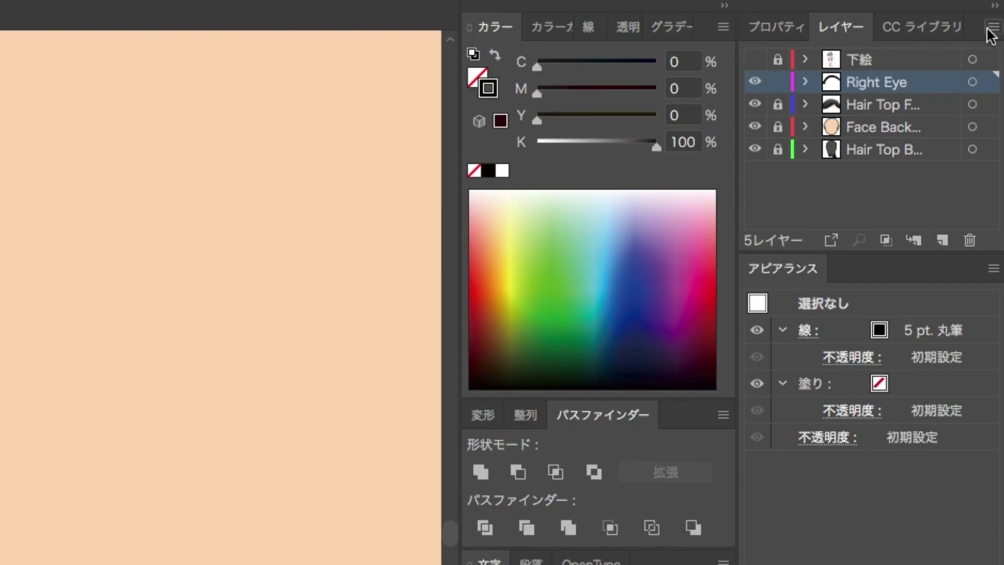
pyautogui.click(1001, 29)
pyautogui.click(926, 30)
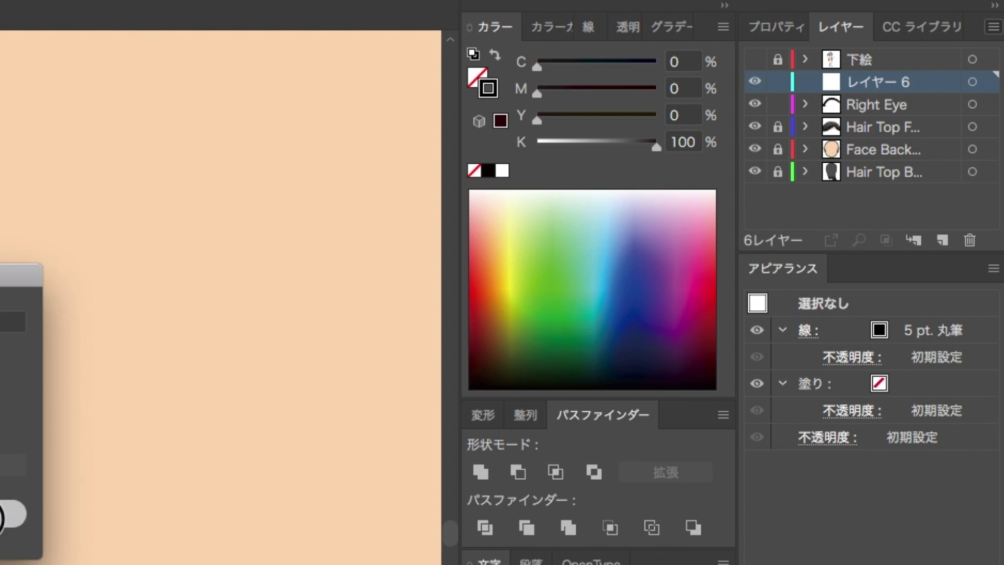
# Step: Confirm the new Right Eye layer name, lock the Right Eye layer, and show 下絵
pyautogui.press('Return')
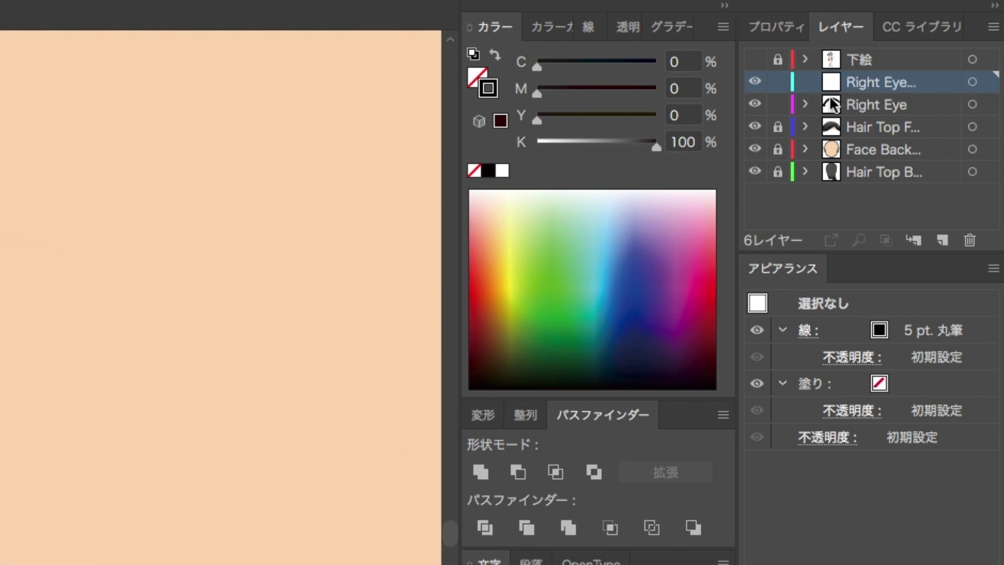
pyautogui.click(777, 104)
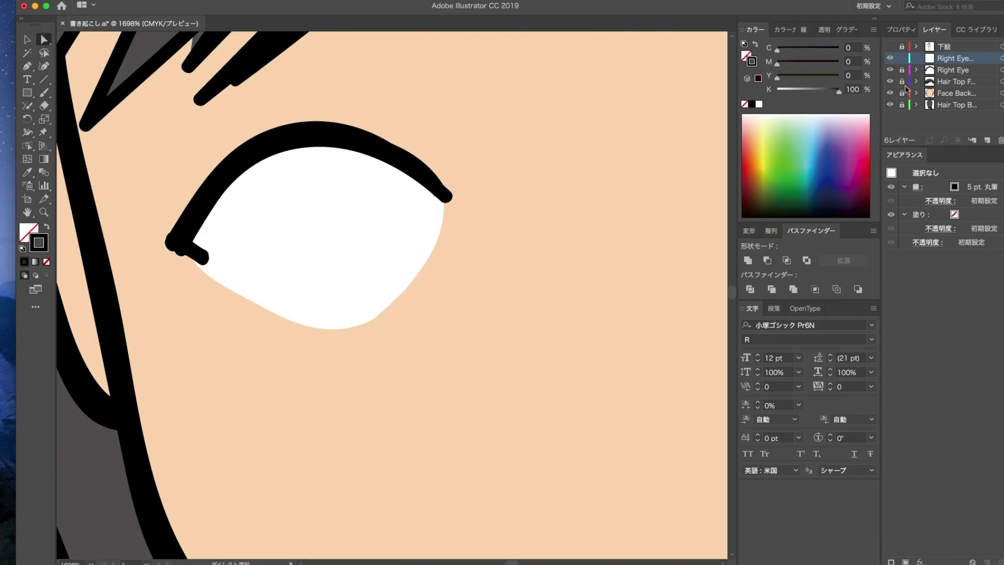
pyautogui.click(891, 47)
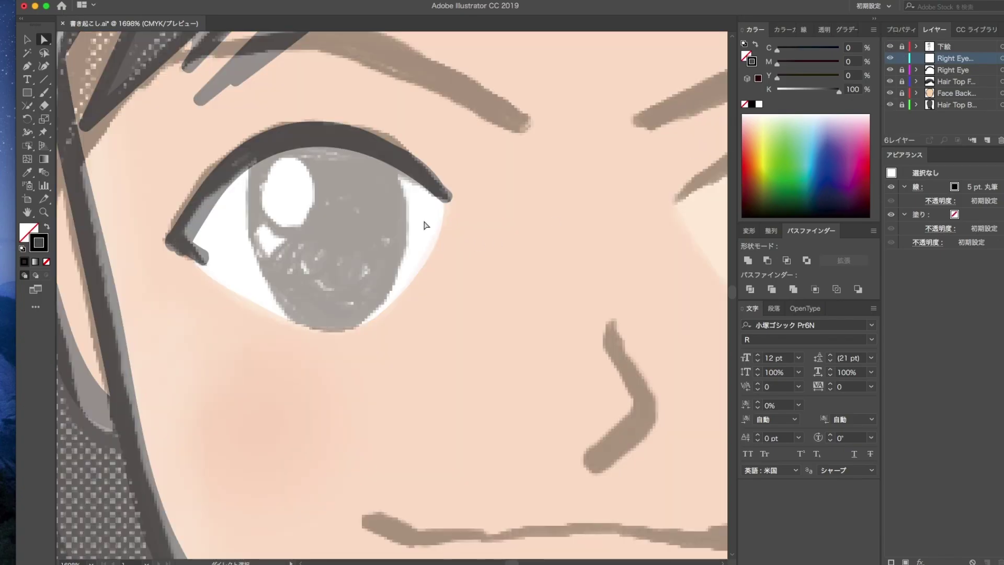
# Step: Brush the iris outline and two highlight rings over the sketch, then hide 下絵
pyautogui.press('b')
pyautogui.moveTo(394, 174)
pyautogui.mouseDown()
pyautogui.moveTo(260, 273)
pyautogui.moveTo(365, 162)
pyautogui.mouseUp()
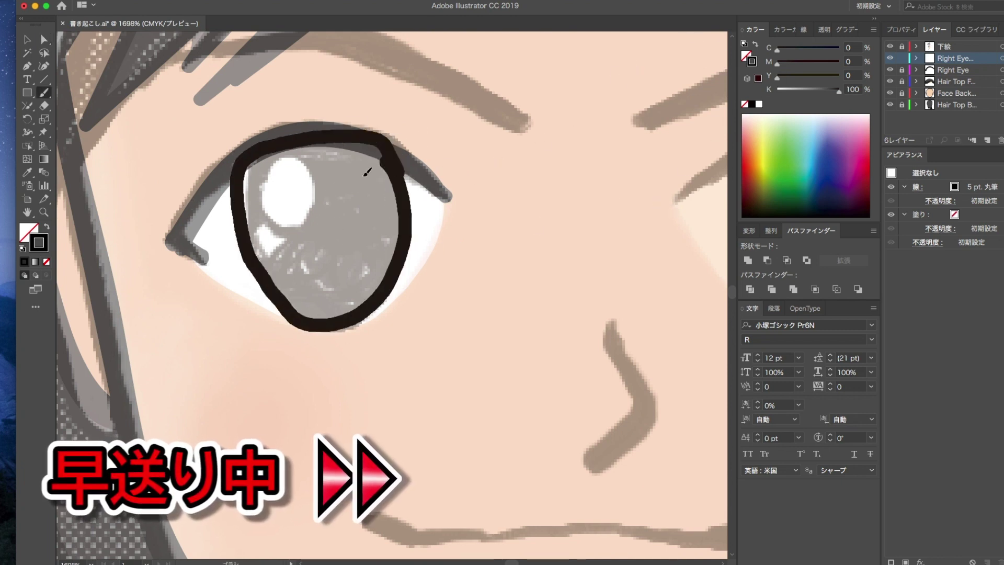
pyautogui.moveTo(287, 167)
pyautogui.mouseDown()
pyautogui.moveTo(315, 179)
pyautogui.moveTo(287, 293)
pyautogui.mouseUp()
pyautogui.click(890, 46)
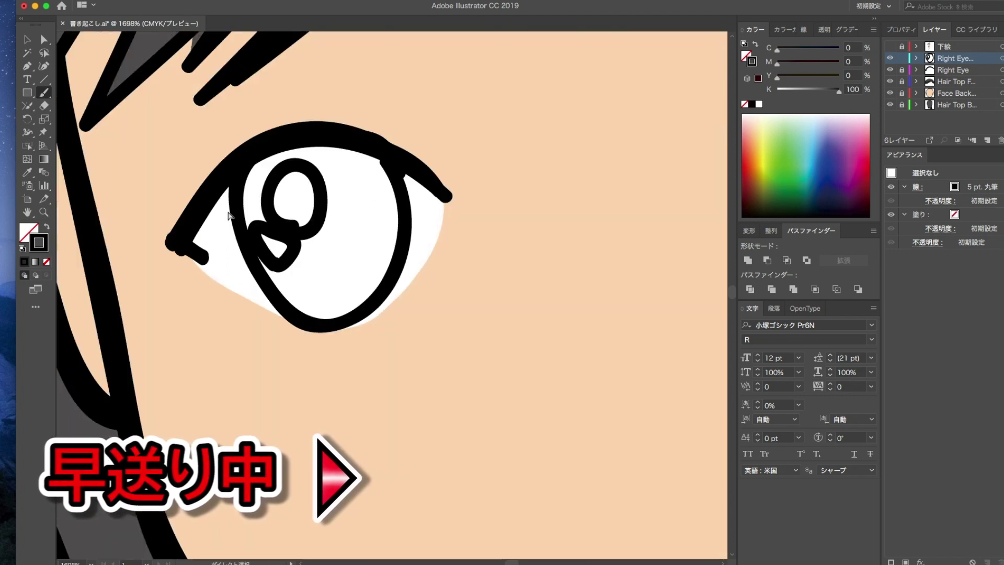
# Step: Make the iris a solid black shape by swapping its fill and stroke
pyautogui.hotkey('ctrl', 'y')
pyautogui.press('a')
pyautogui.click(238, 196)
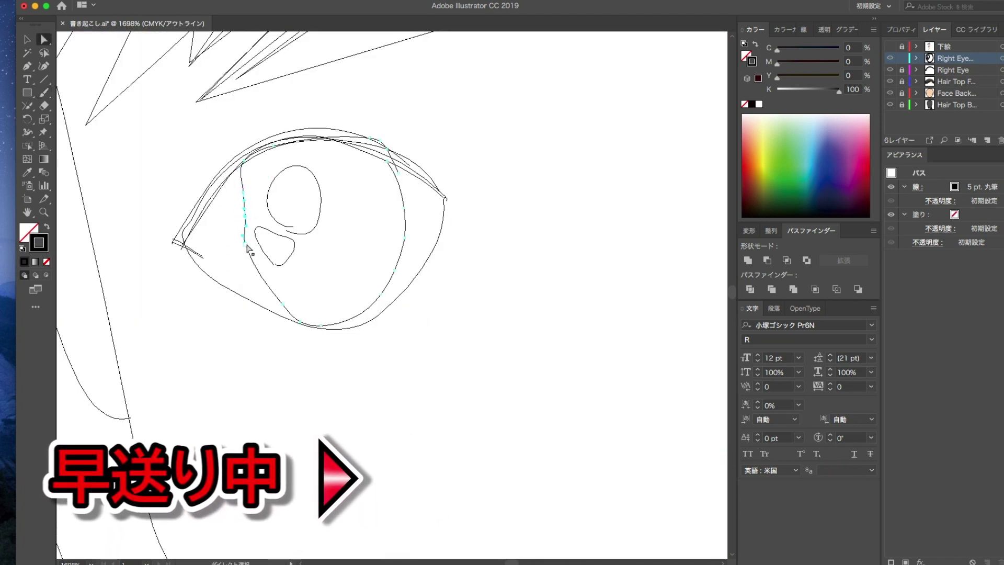
pyautogui.hotkey('ctrl', 'y')
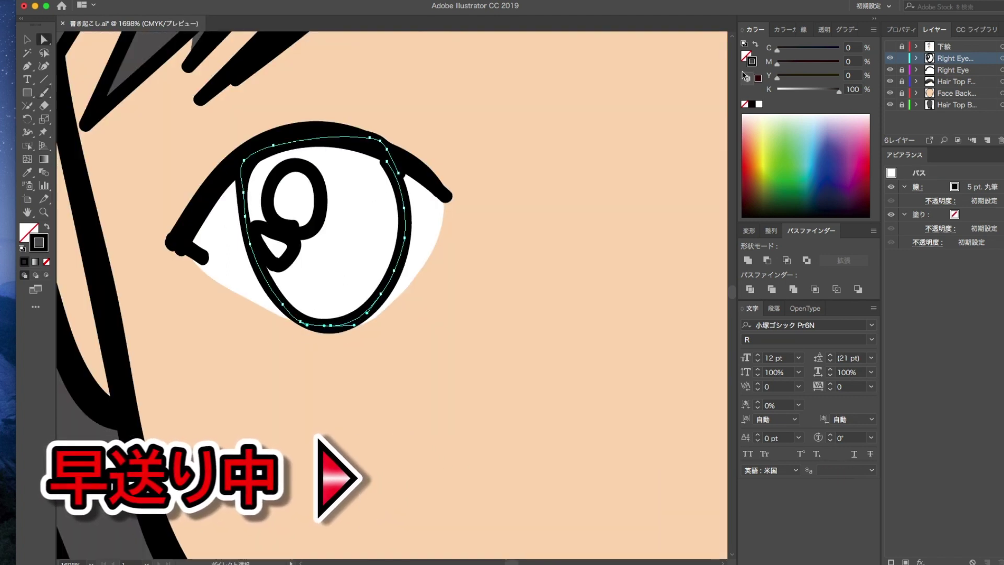
pyautogui.hotkey('shift', 'x')
pyautogui.hotkey('ctrl', 'y')
# Step: Fill both highlights with white and zoom out to view the whole face
pyautogui.click(302, 241)
pyautogui.hotkey('ctrl', 'y')
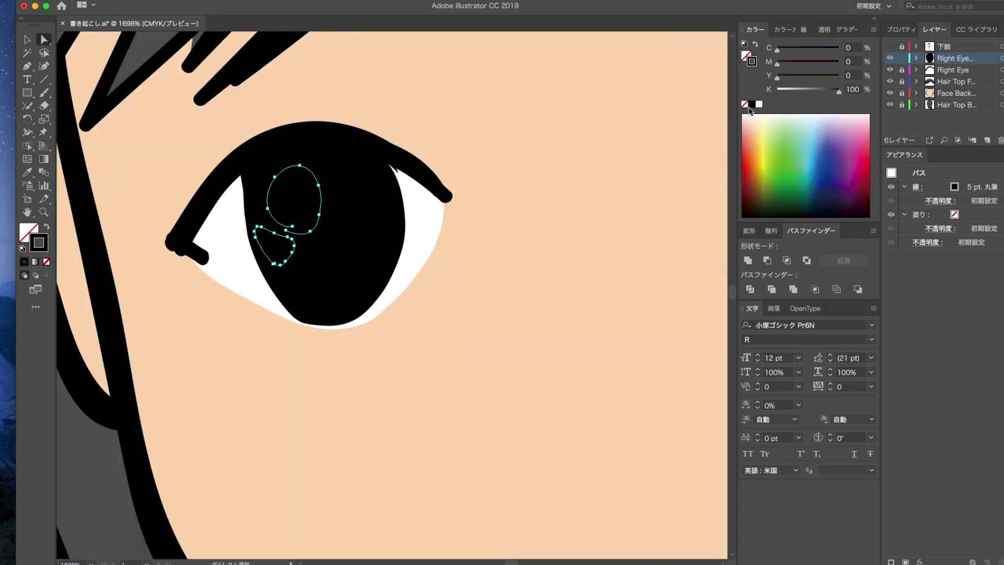
pyautogui.press('x')
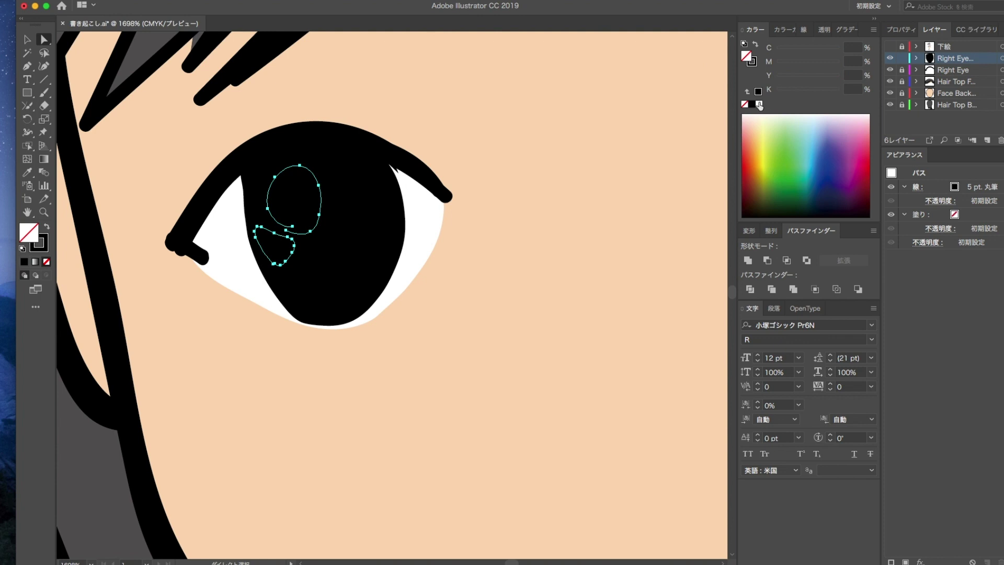
pyautogui.click(759, 104)
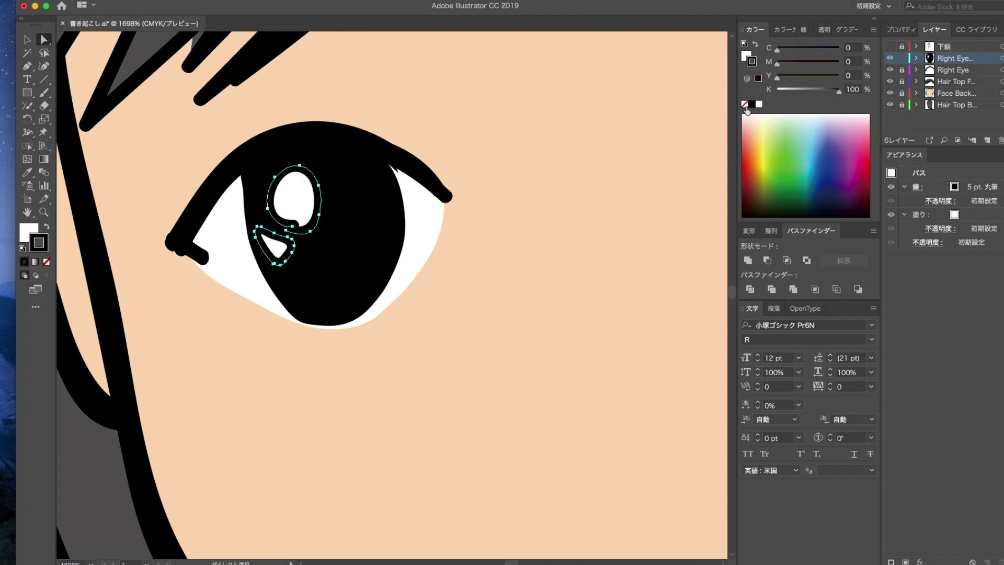
pyautogui.click(529, 148)
pyautogui.press('super+minus')
pyautogui.press('super+minus')
pyautogui.press('super+minus')
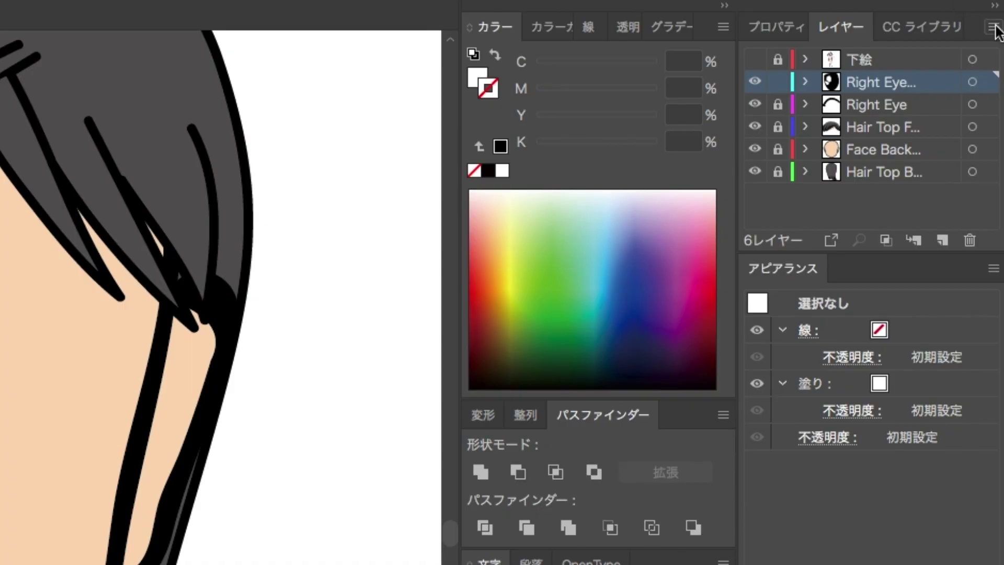
# Step: Add a new Right Eyebrow layer and show the 下絵 sketch
pyautogui.click(992, 27)
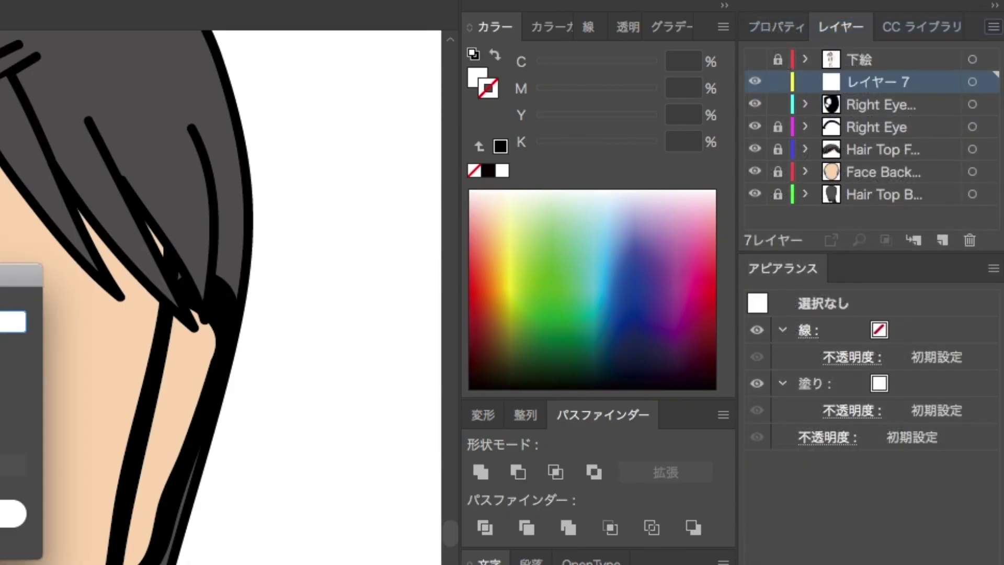
pyautogui.press('Return')
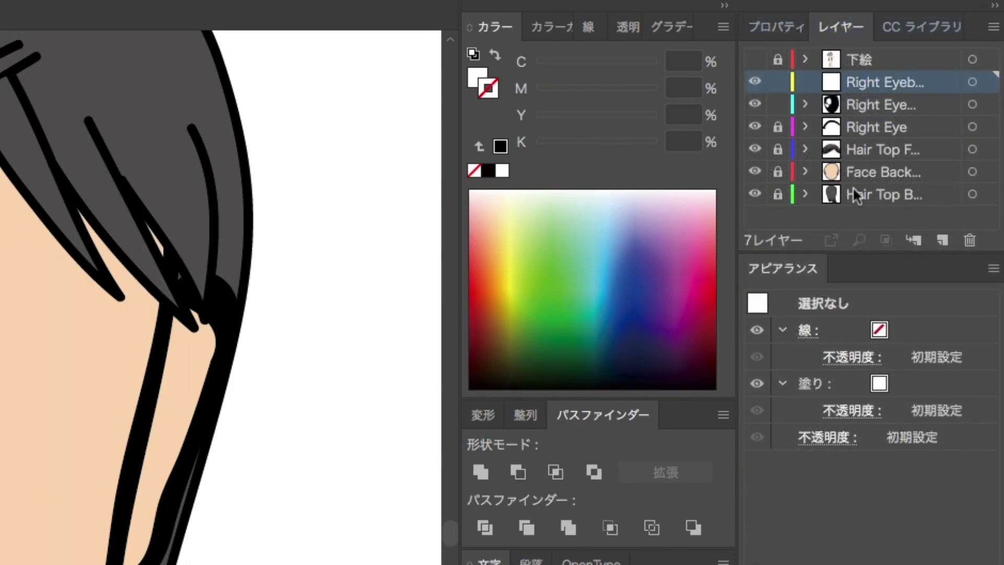
pyautogui.click(755, 59)
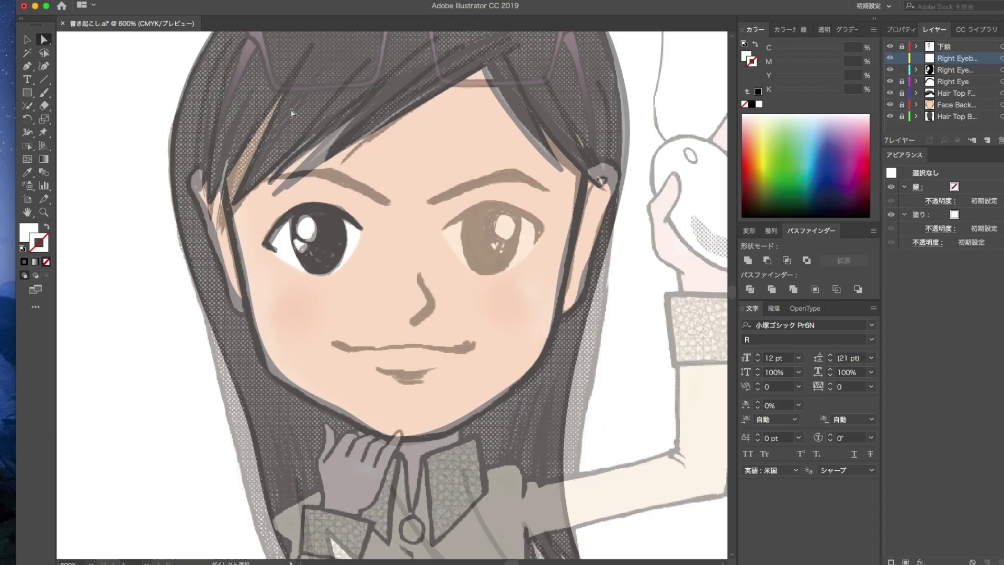
# Step: Brush a black eyebrow over the sketch's brow, then hide 下絵 and Hair Top F
pyautogui.press('b')
pyautogui.press('d')
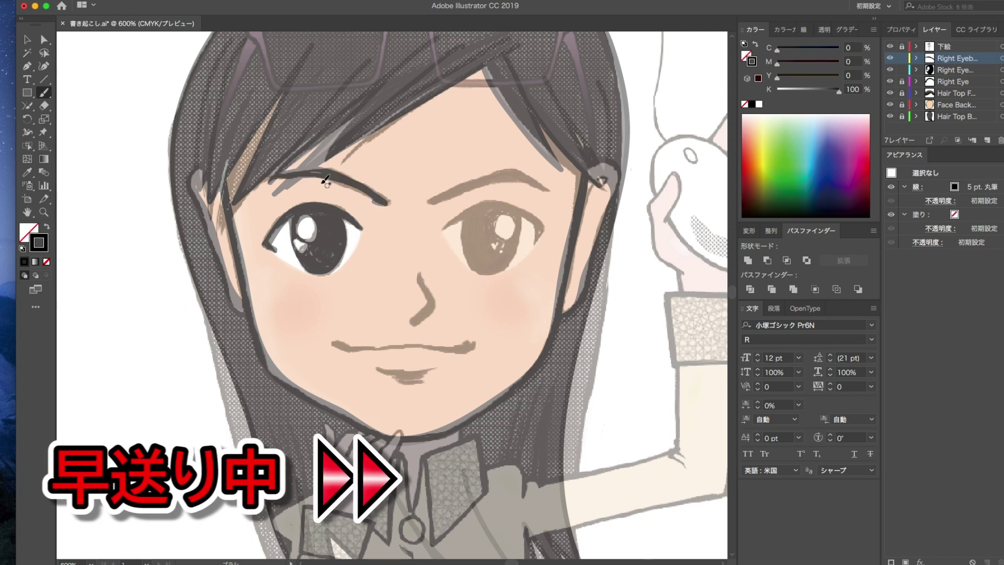
pyautogui.moveTo(275, 177); pyautogui.dragTo(387, 203)
pyautogui.hotkey('ctrl', '-')
pyautogui.click(890, 46)
pyautogui.hotkey('ctrl', '+')
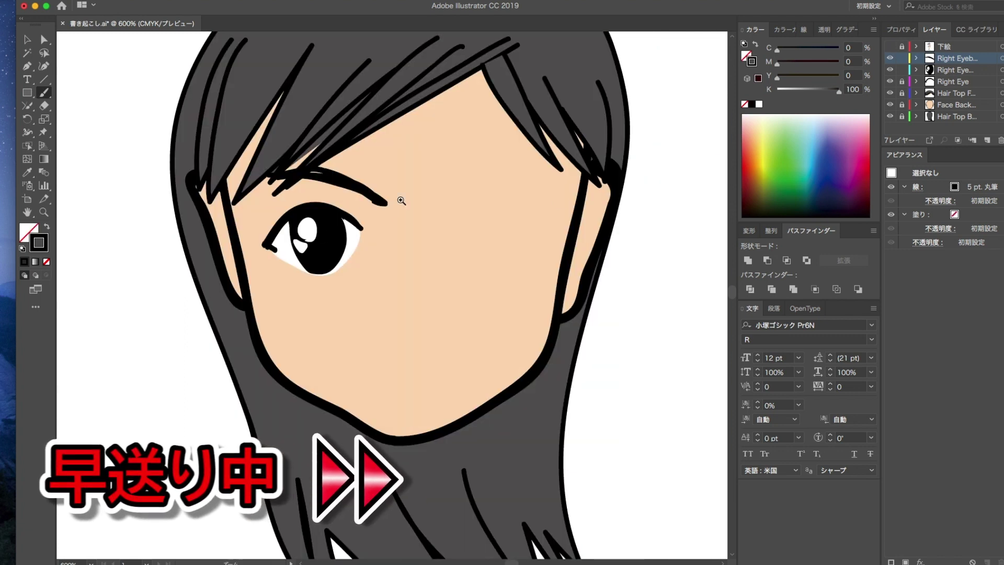
pyautogui.hotkey('ctrl', '+')
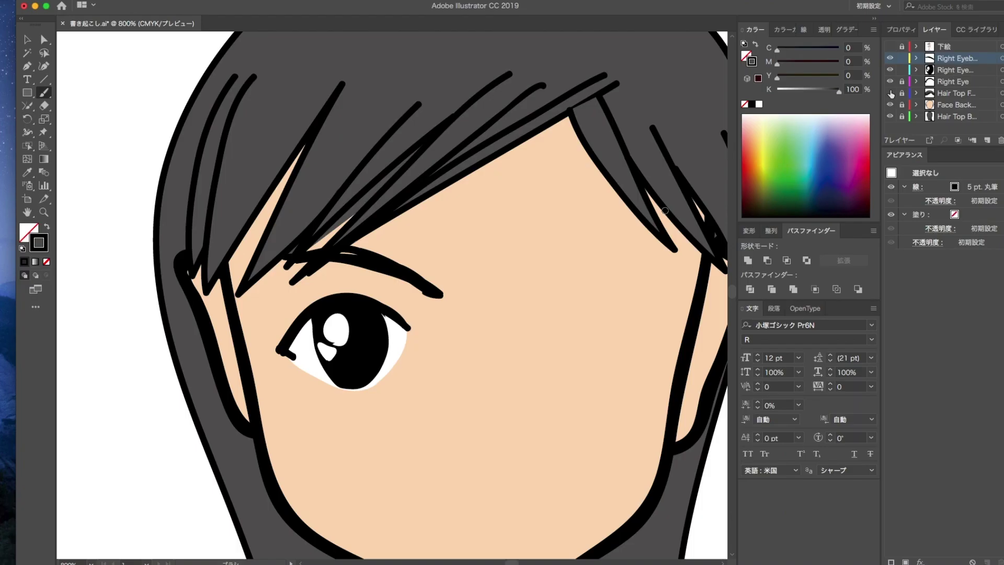
pyautogui.click(889, 93)
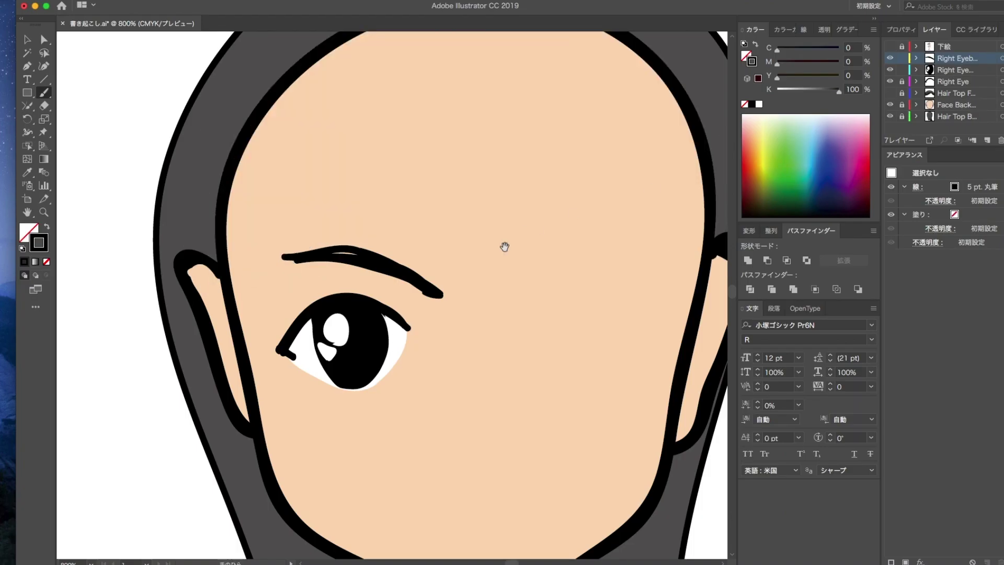
# Step: Adjust the eyebrow's anchor points in Outline view into a slimmer tapered brow
pyautogui.scroll(-2, 507, 220)
pyautogui.press('a')
pyautogui.click(300, 200)
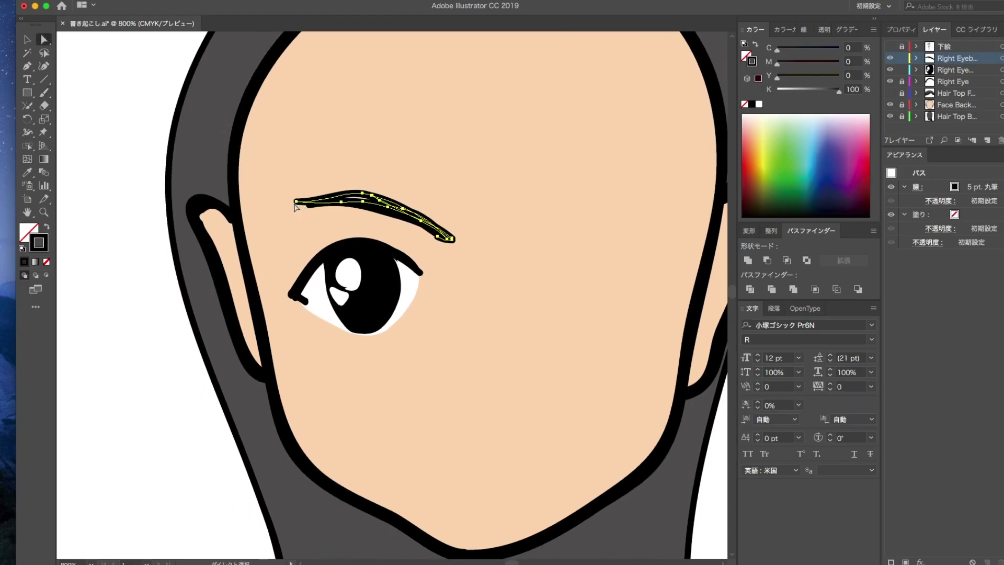
pyautogui.hotkey('ctrl', 'y')
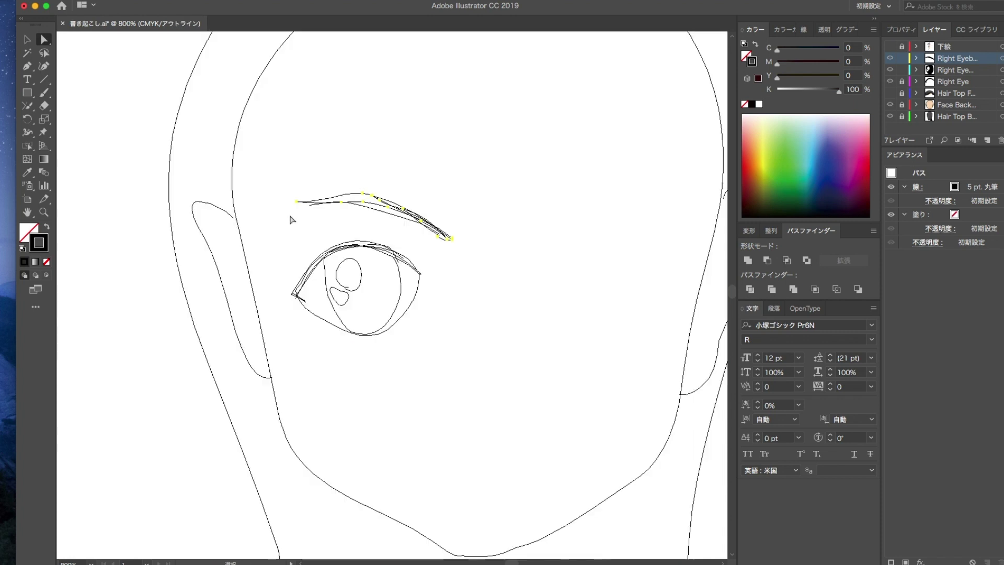
pyautogui.moveTo(293, 202); pyautogui.dragTo(330, 252)
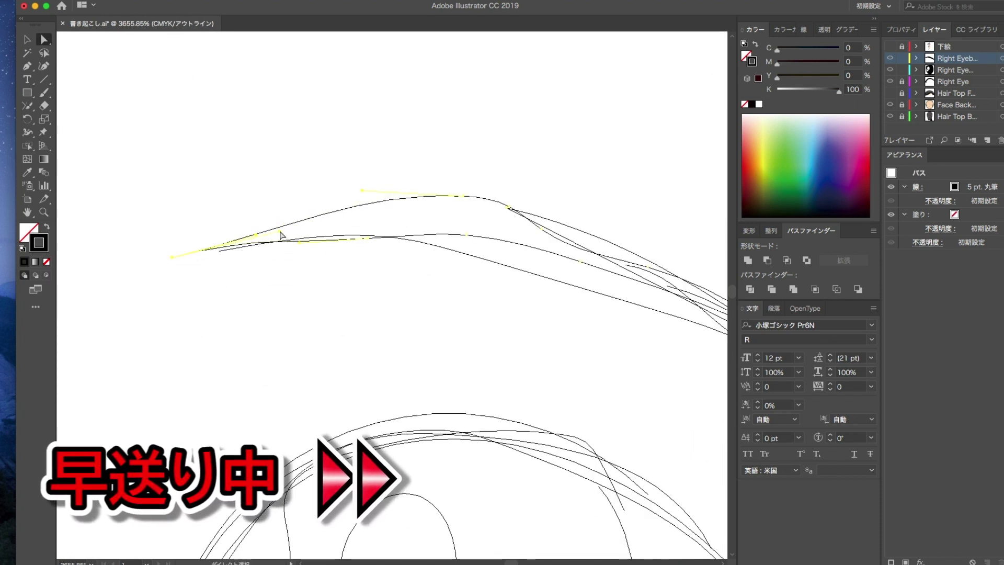
pyautogui.hotkey('ctrl', 'y')
pyautogui.hotkey('ctrl', '-')
pyautogui.hotkey('ctrl', '-')
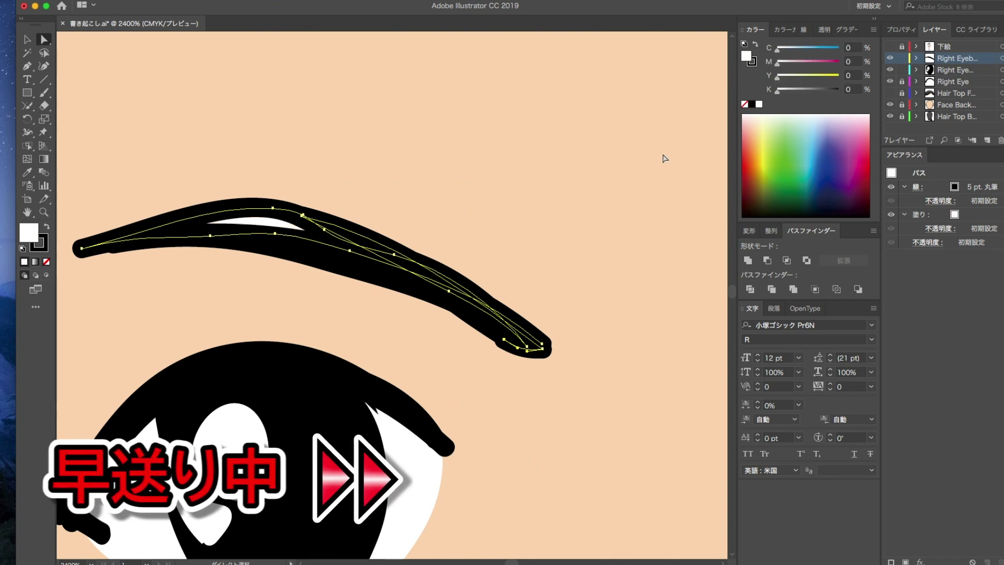
pyautogui.hotkey('ctrl', '-')
pyautogui.hotkey('ctrl', '-')
pyautogui.hotkey('ctrl', '-')
pyautogui.hotkey('ctrl', 'shift', 'a')
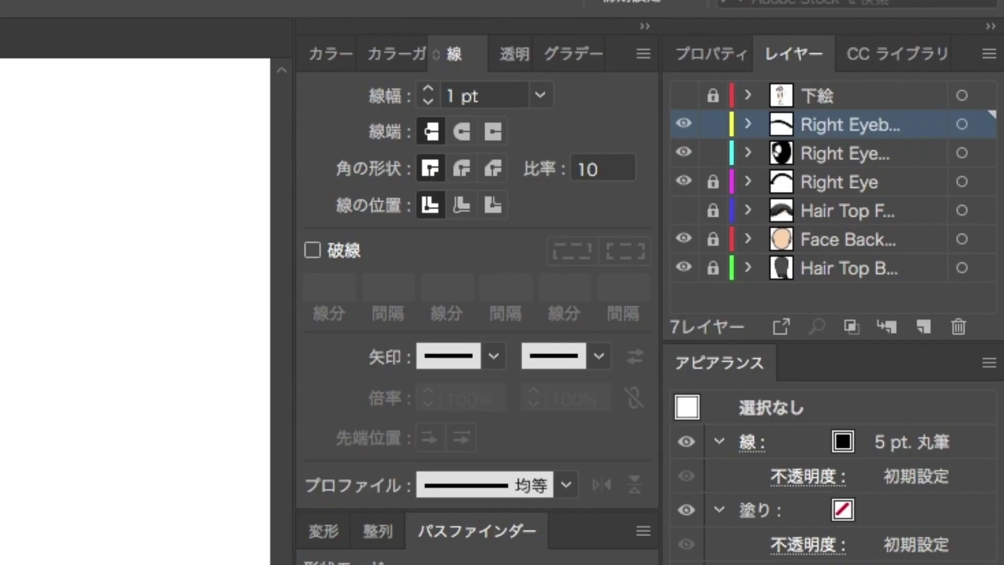
# Step: Rename the eyebrow layer to Normal
pyautogui.doubleClick(878, 126)
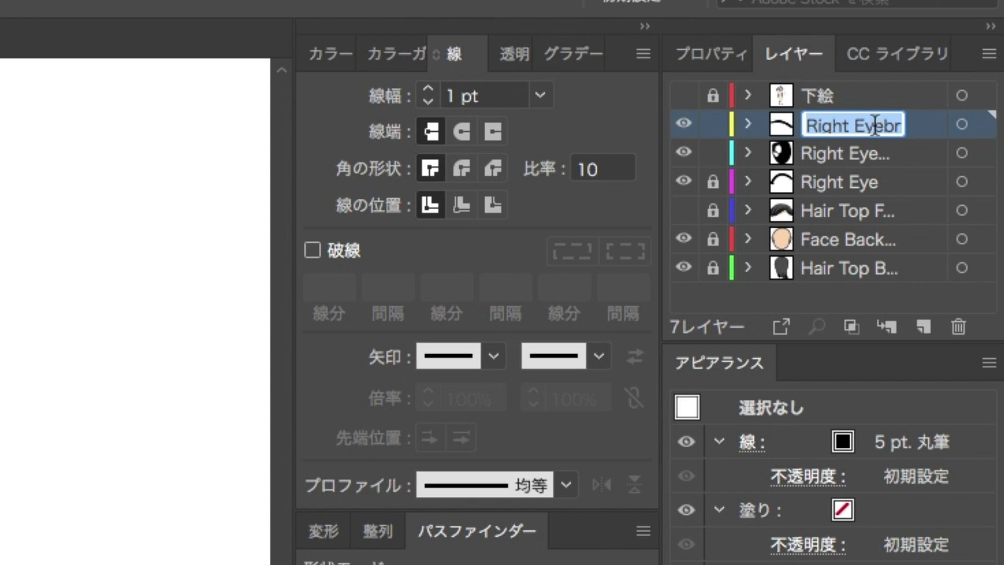
pyautogui.write('Normal')
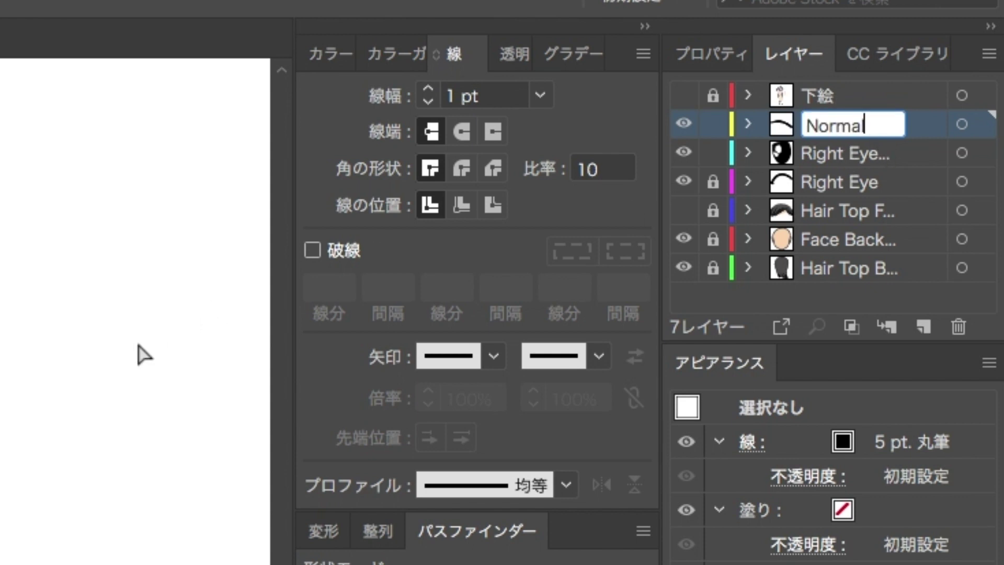
pyautogui.press('Return')
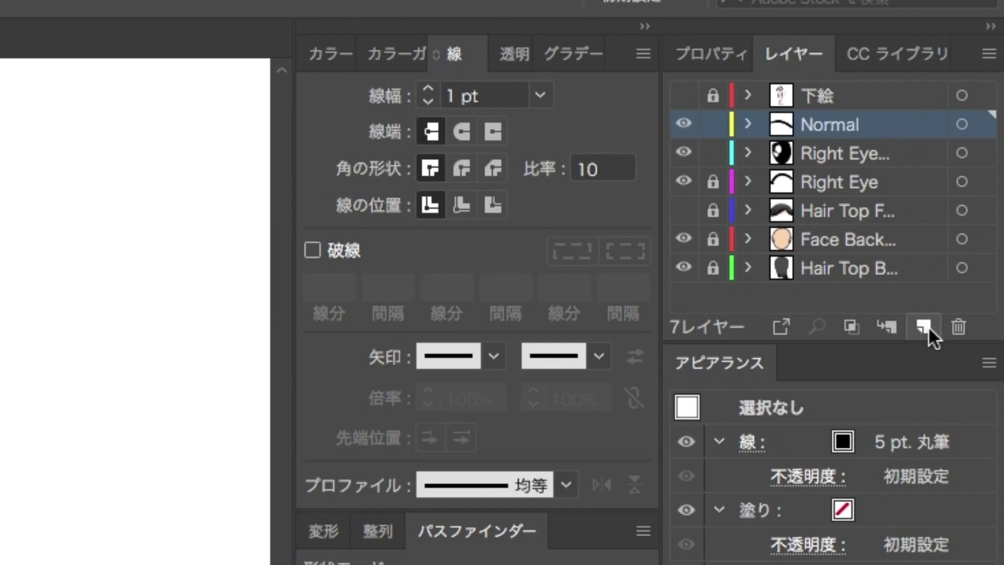
# Step: Duplicate the Normal layer, hiding the original and keeping the copy visible and active
pyautogui.click(988, 53)
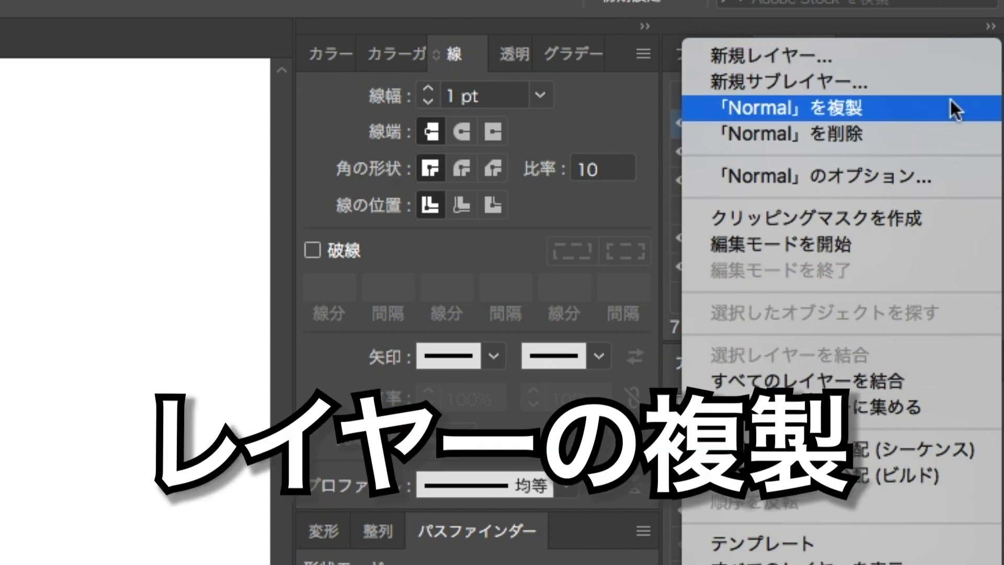
pyautogui.click(950, 105)
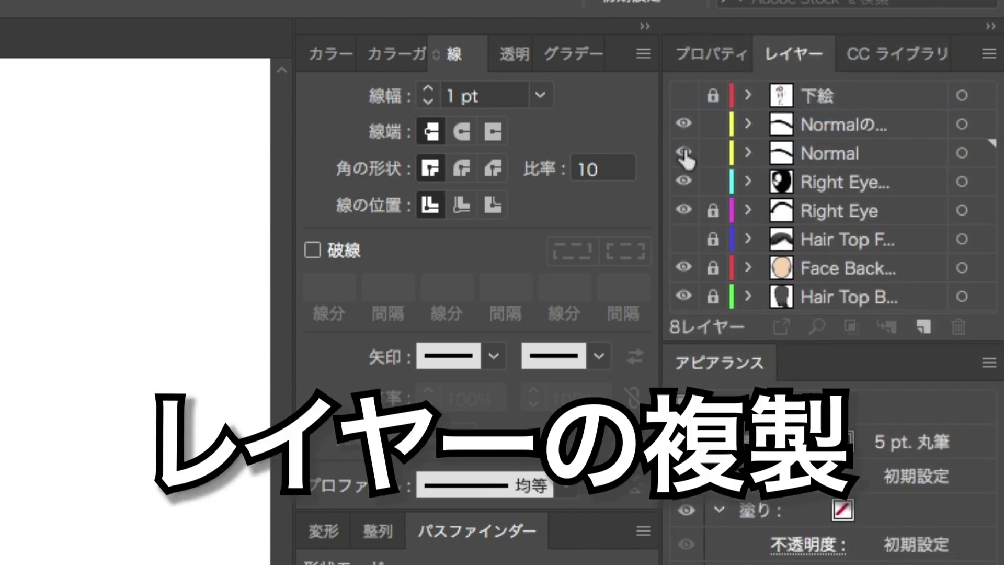
pyautogui.click(683, 124)
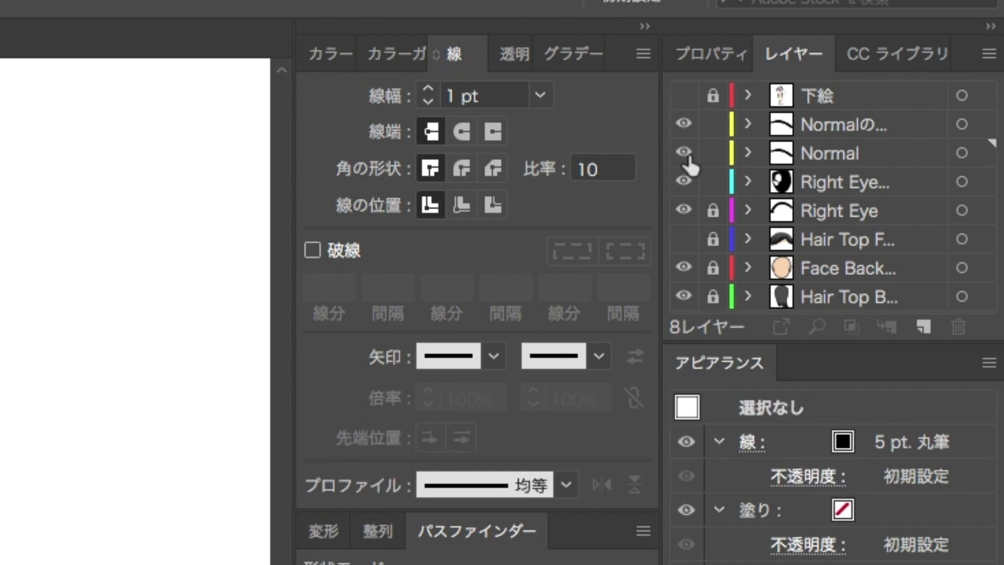
pyautogui.click(683, 152)
pyautogui.click(683, 124)
pyautogui.click(878, 125)
# Step: Rename the duplicated layer to Worried and select its eyebrow
pyautogui.doubleClick(878, 126)
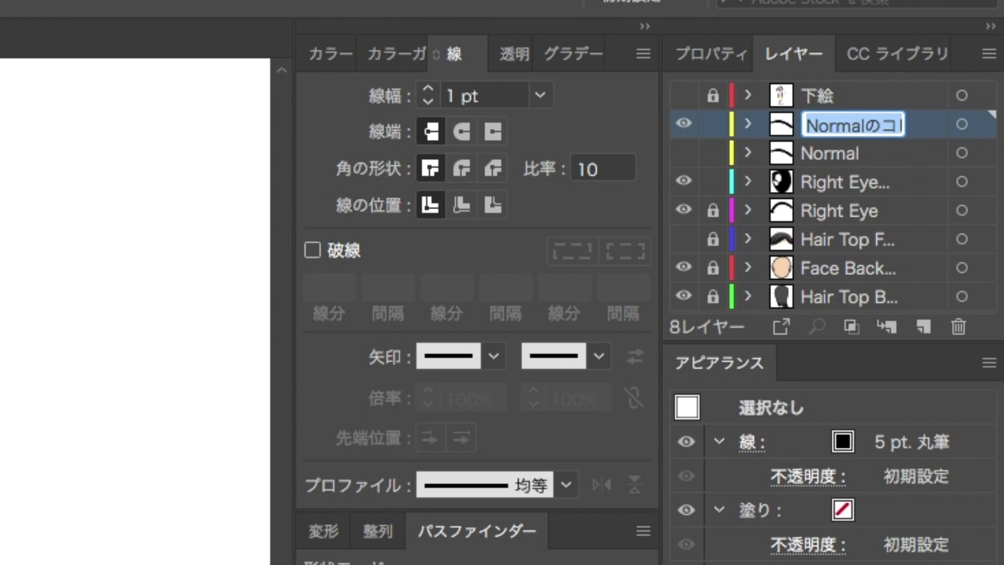
pyautogui.press('Return')
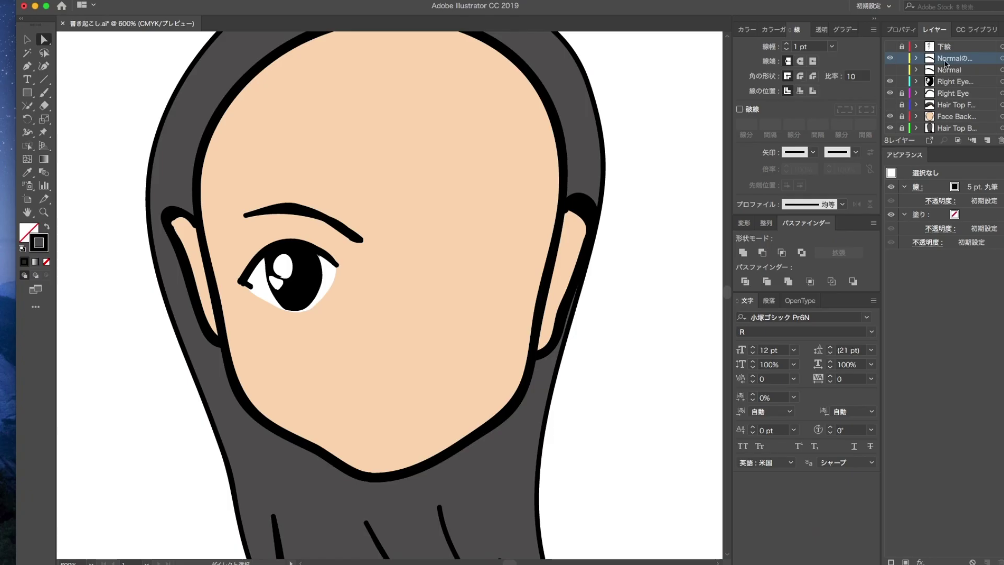
pyautogui.doubleClick(842, 124)
pyautogui.write('Worried')
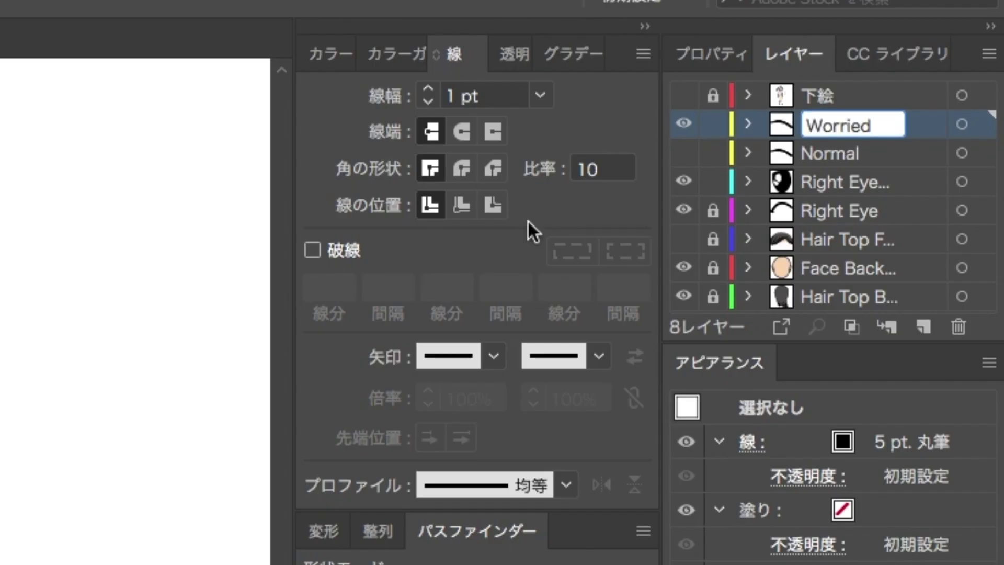
pyautogui.press('Return')
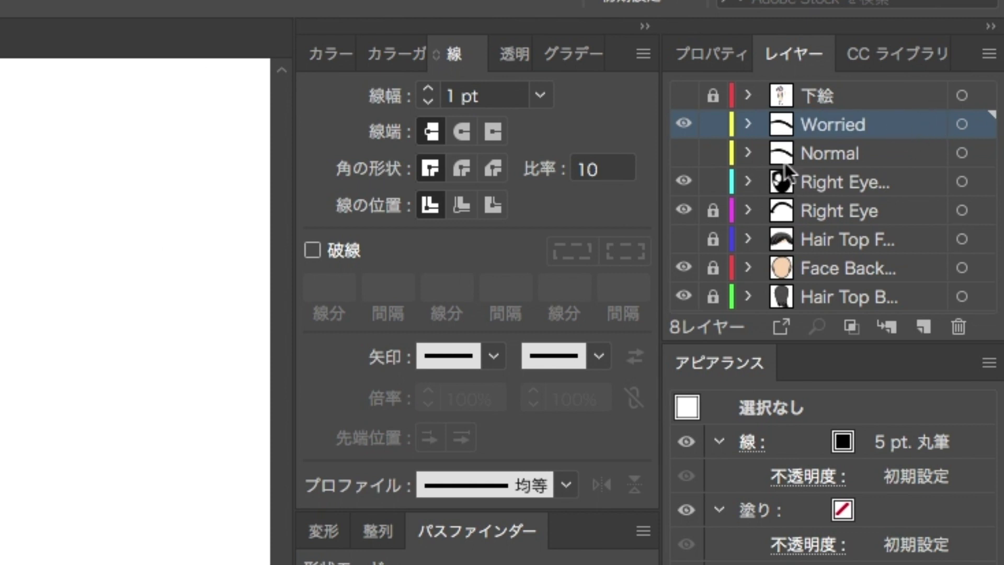
pyautogui.click(320, 224)
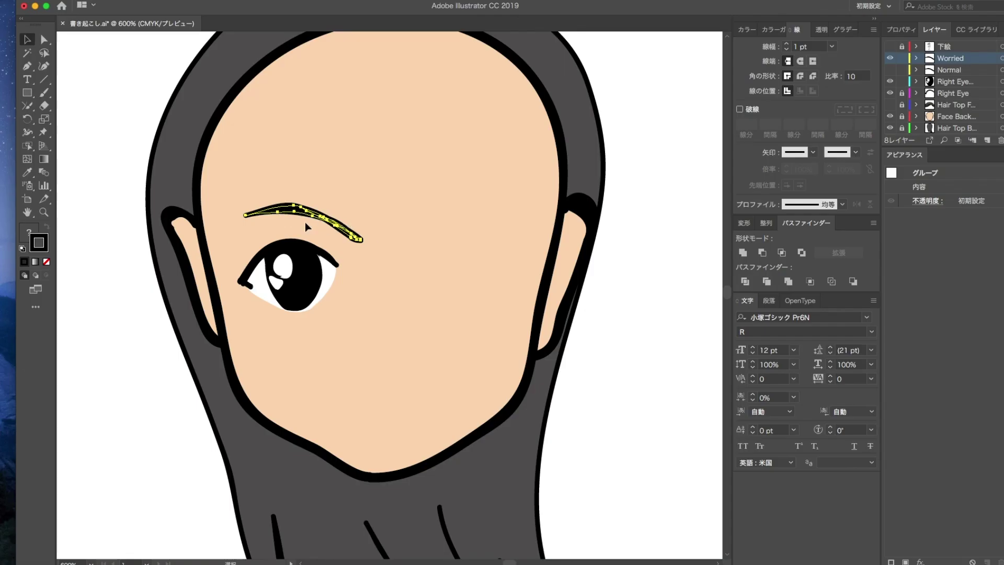
# Step: Rotate the Worried eyebrow so its inner end rises, shift it slightly left, and deselect
pyautogui.press('r')
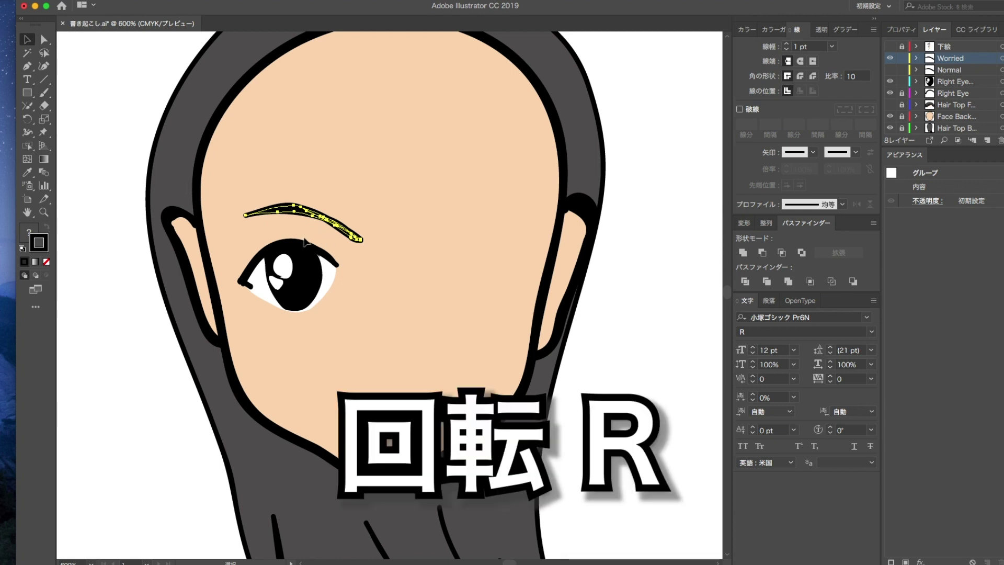
pyautogui.press('r')
pyautogui.moveTo(375, 236); pyautogui.dragTo(366, 206)
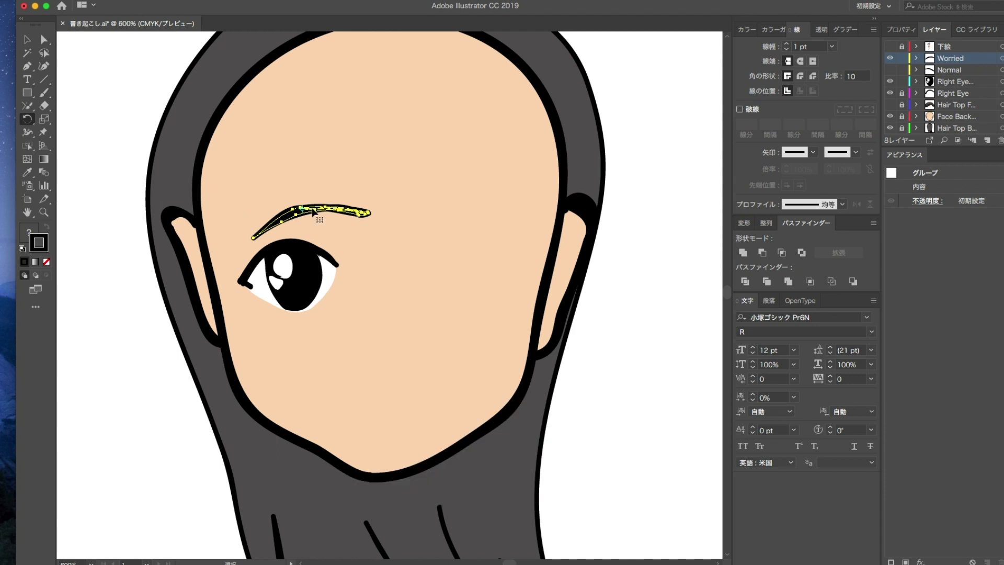
pyautogui.moveTo(292, 204); pyautogui.dragTo(296, 209)
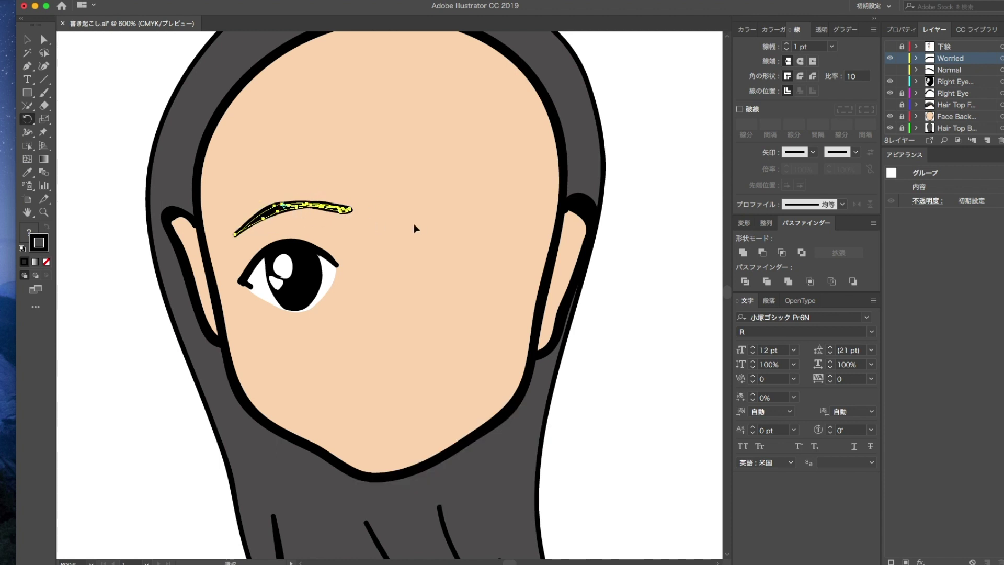
pyautogui.hotkey('ctrl', 'shift', 'a')
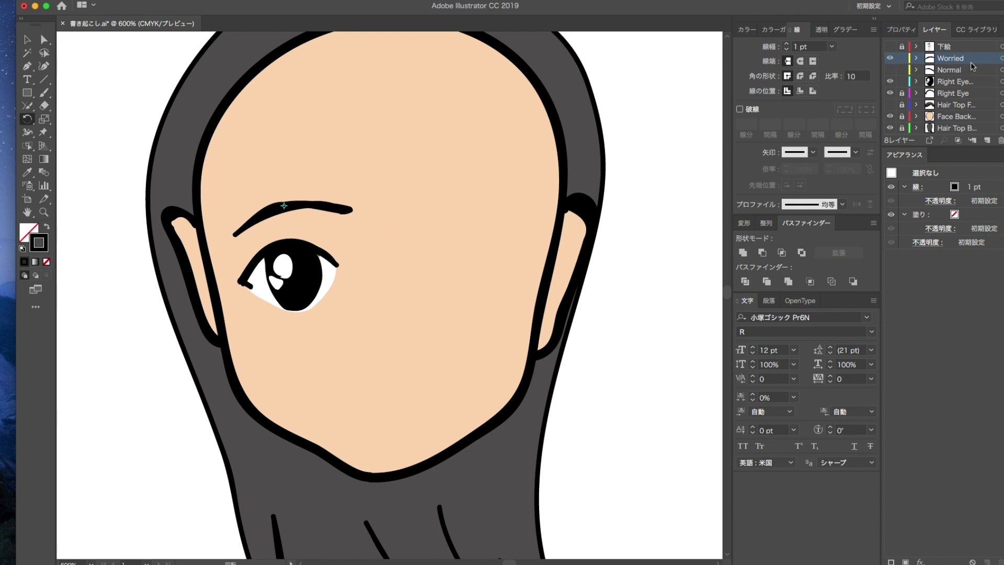
# Step: Hide Worried, show Normal, and duplicate Normal into a new layer named Angry
pyautogui.click(889, 58)
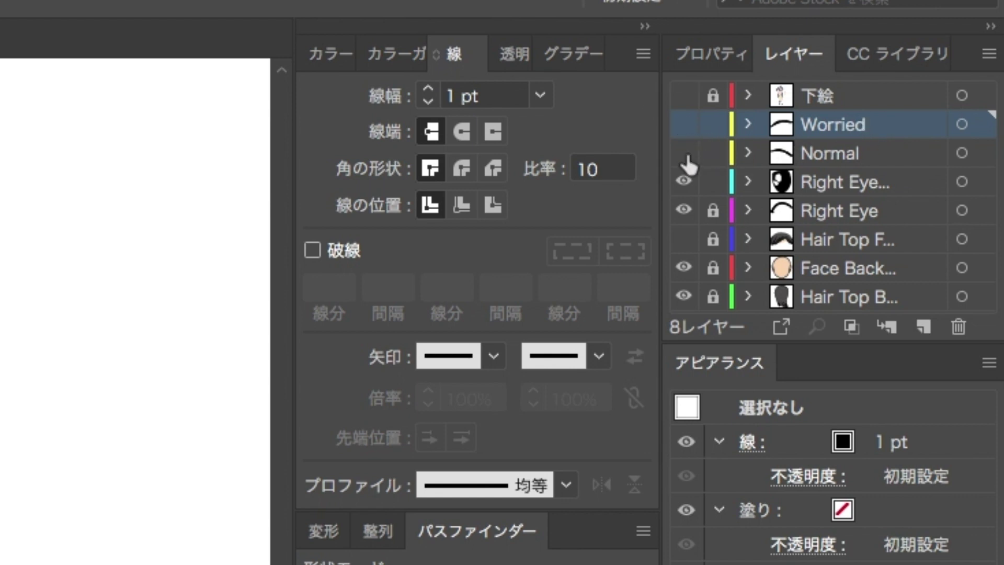
pyautogui.click(684, 153)
pyautogui.click(862, 155)
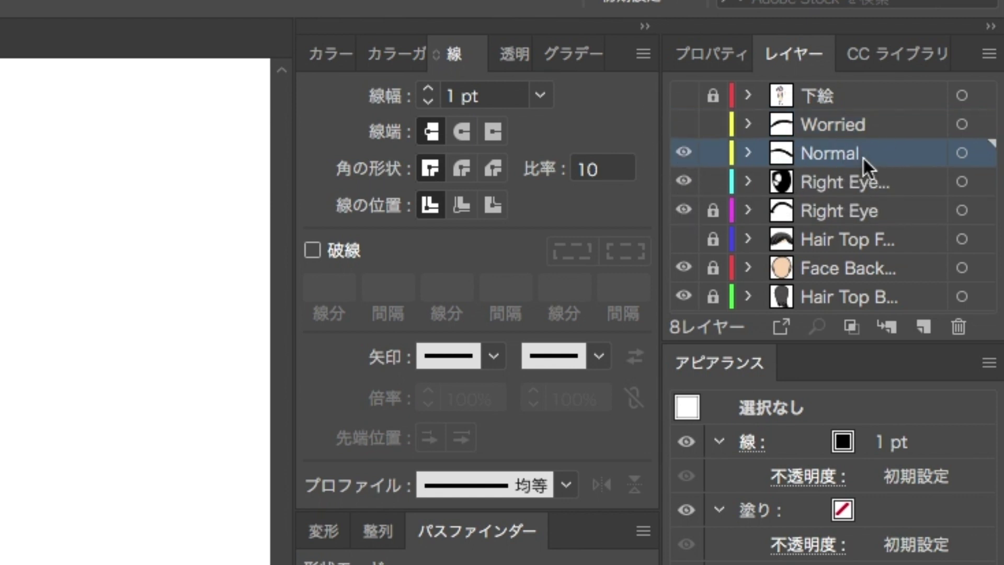
pyautogui.click(988, 53)
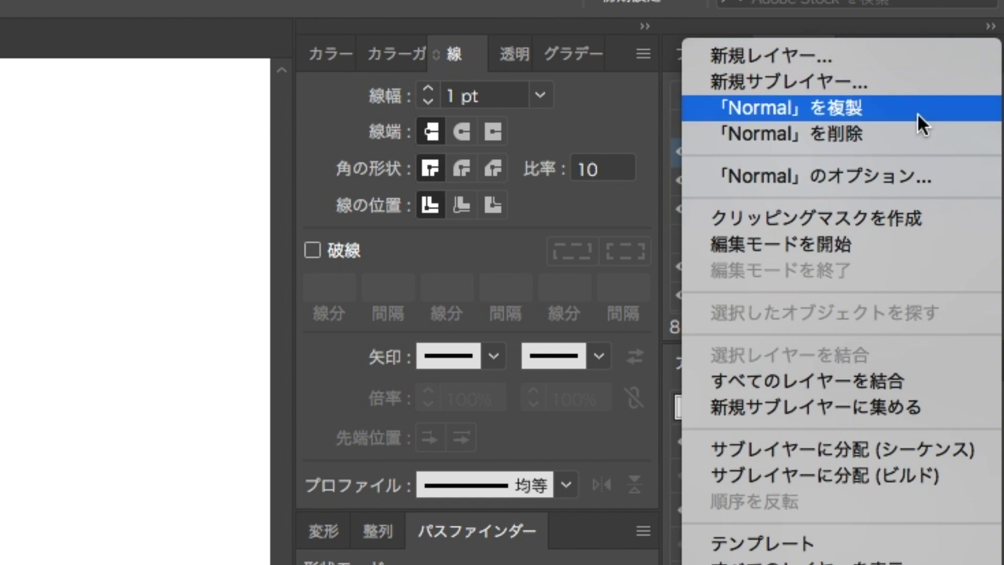
pyautogui.click(917, 114)
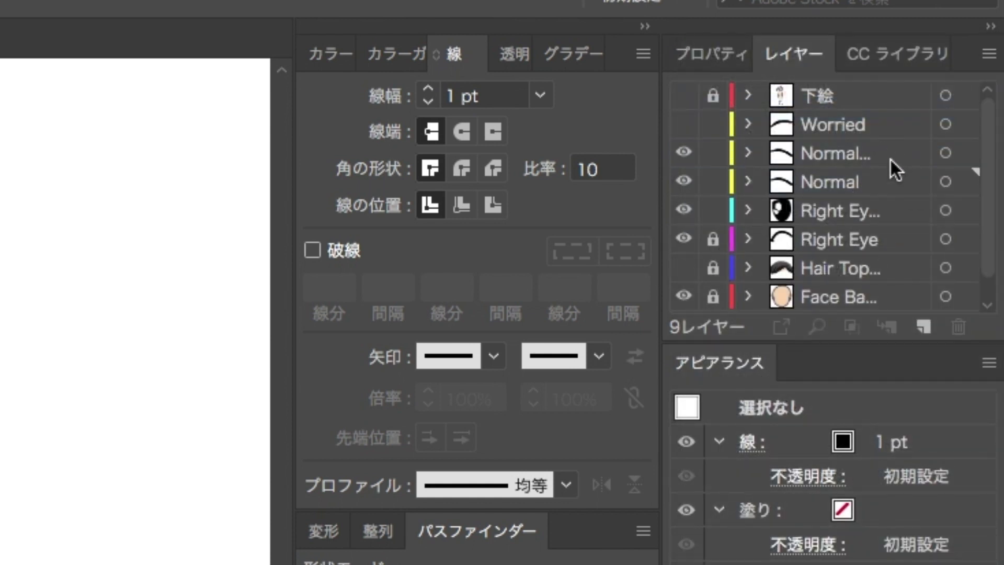
pyautogui.doubleClick(864, 154)
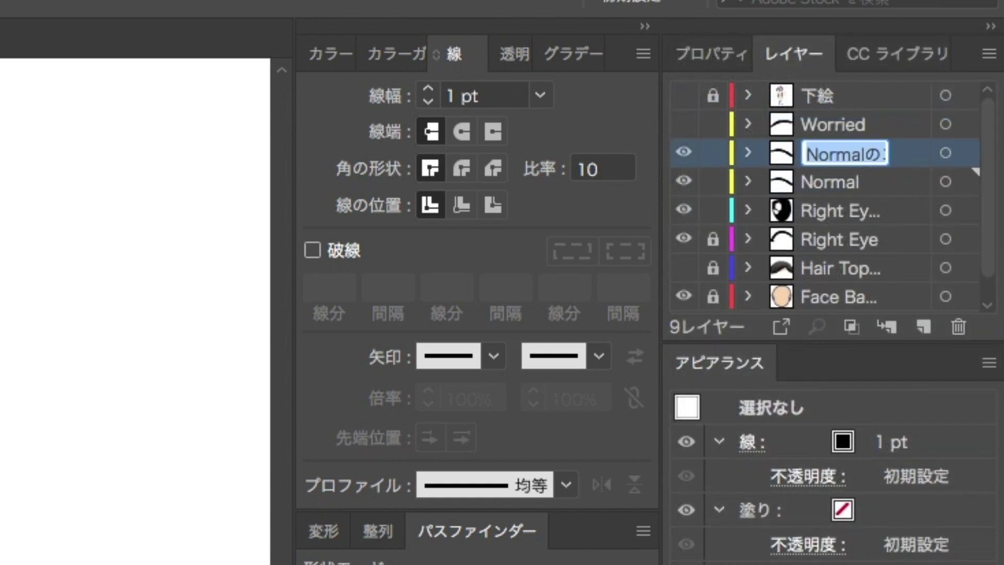
pyautogui.write('Angry')
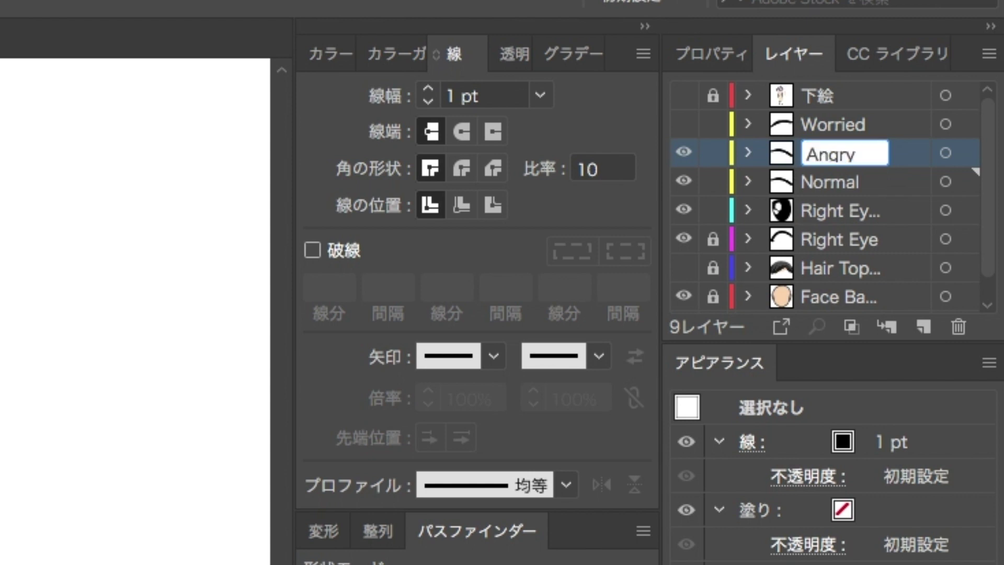
pyautogui.press('Return')
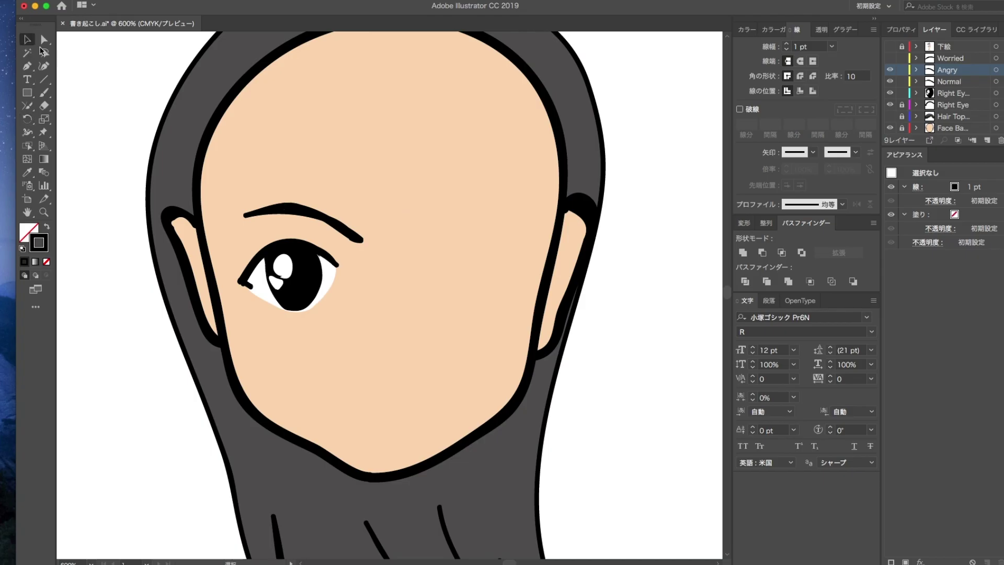
# Step: Group the Angry eyebrow and rotate it clockwise into a steep slant toward the nose
pyautogui.click(27, 39)
pyautogui.click(350, 235)
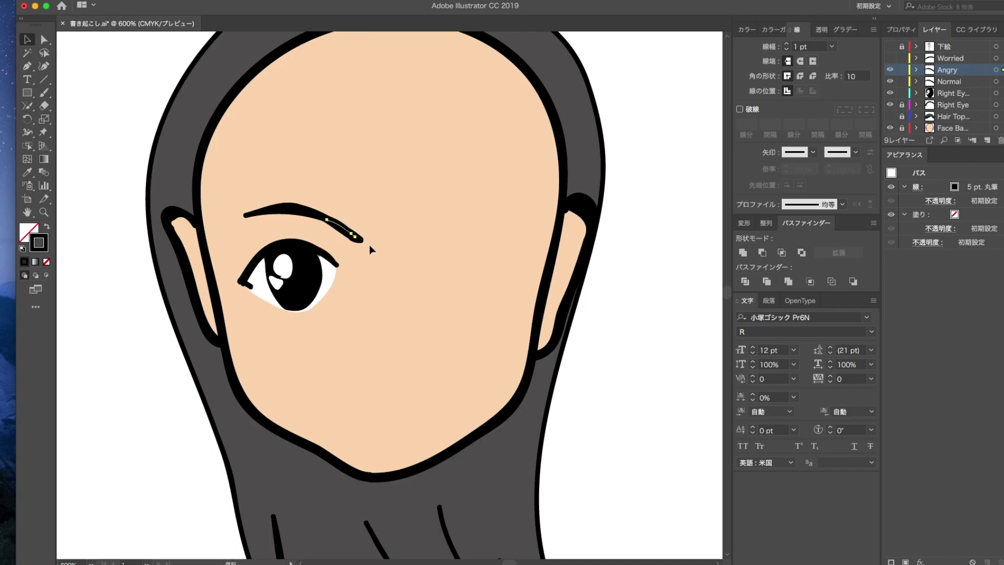
pyautogui.moveTo(234, 171); pyautogui.dragTo(389, 240)
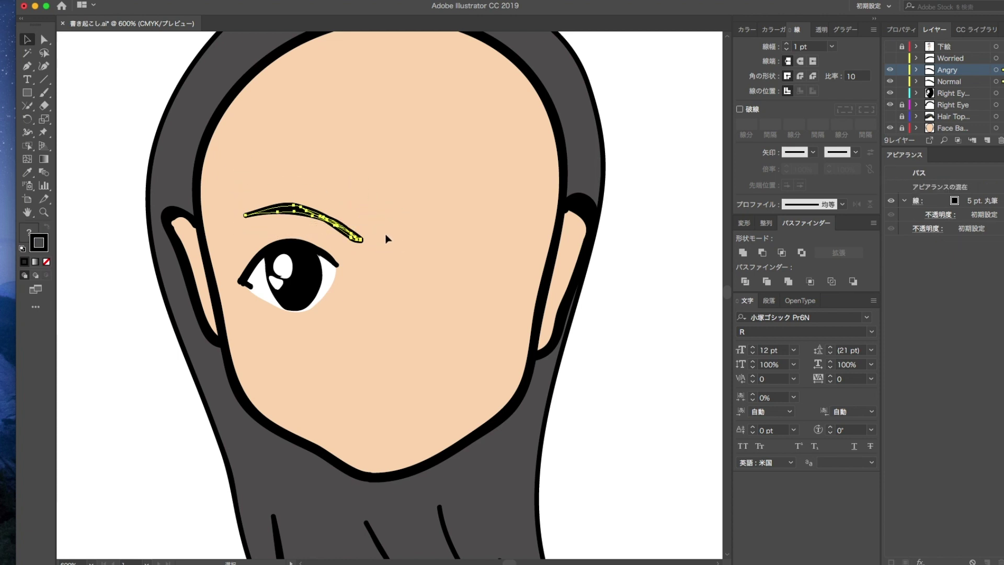
pyautogui.hotkey('ctrl', 'g')
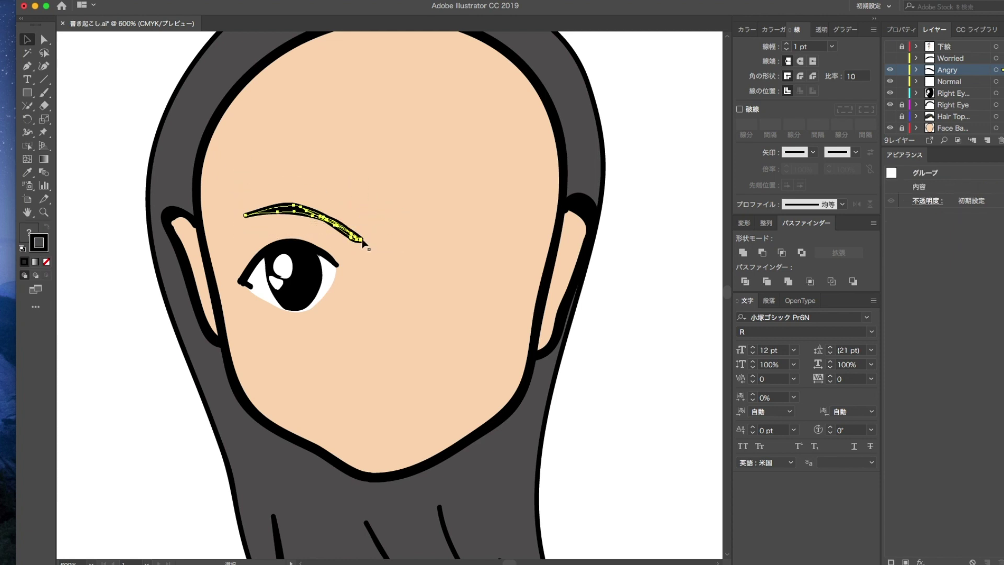
pyautogui.press('r')
pyautogui.moveTo(226, 203); pyautogui.dragTo(239, 182)
pyautogui.hotkey('ctrl', 'shift', 'a')
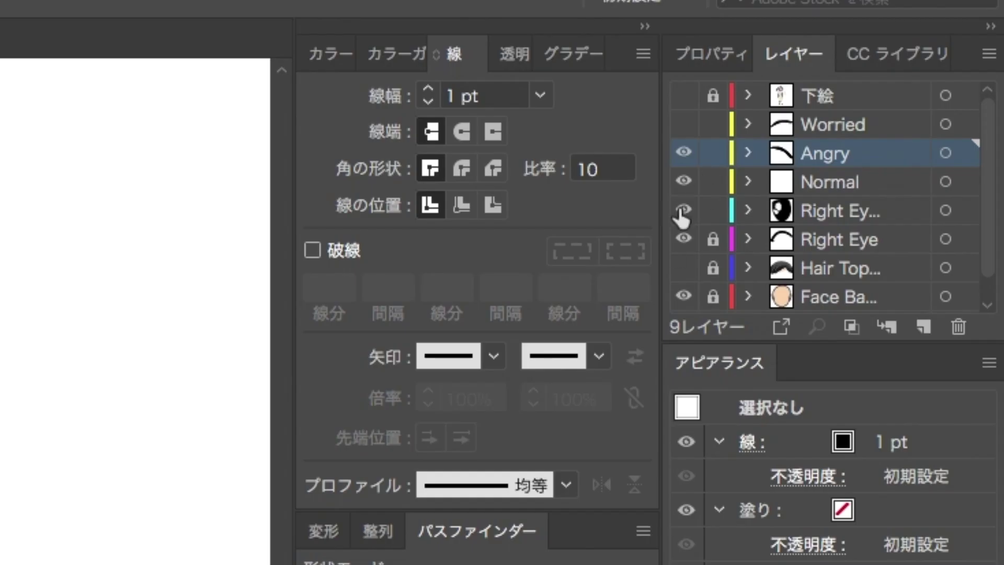
pyautogui.click(836, 211)
# Step: Duplicate the Right Eye layer and rename the copy 'Left Eye'
pyautogui.keyDown('shift'); pyautogui.click(849, 230); pyautogui.keyUp('shift')
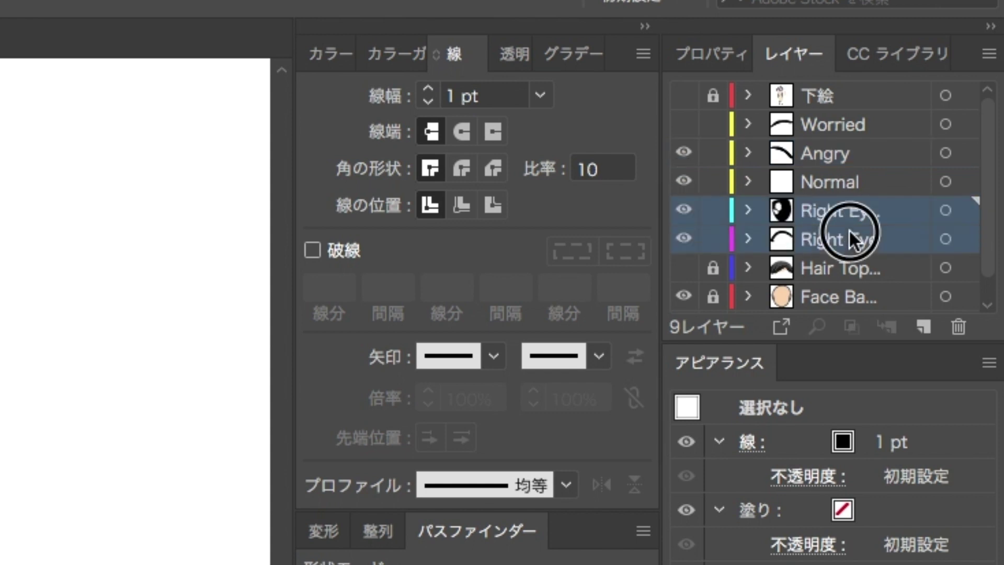
pyautogui.click(988, 53)
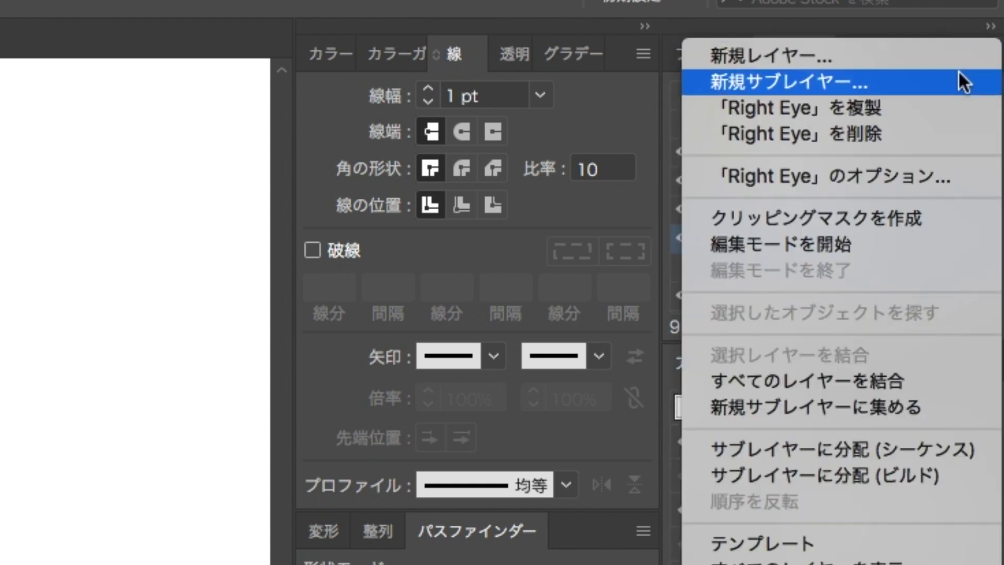
pyautogui.click(949, 108)
pyautogui.doubleClick(837, 240)
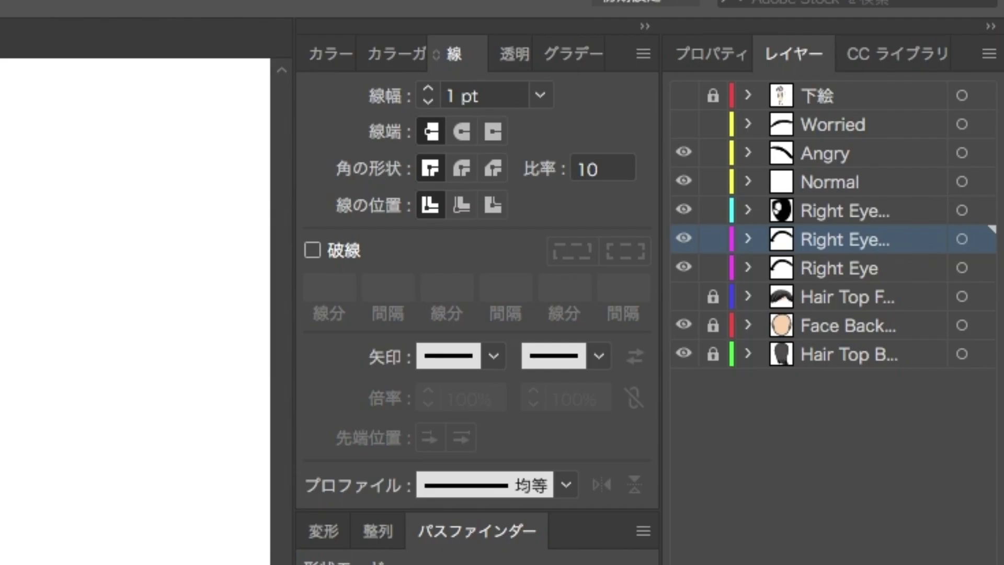
pyautogui.write('Left Eye')
pyautogui.press('Return')
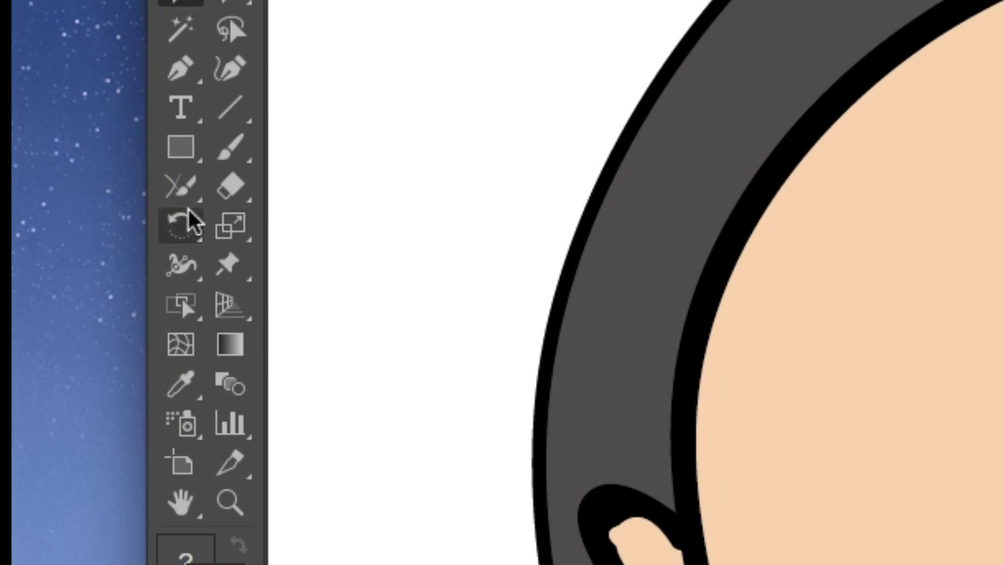
# Step: Reflect the eye outline across the face onto the other eye, tilt it to fit, and deselect
pyautogui.moveTo(189, 222); pyautogui.dragTo(366, 269)
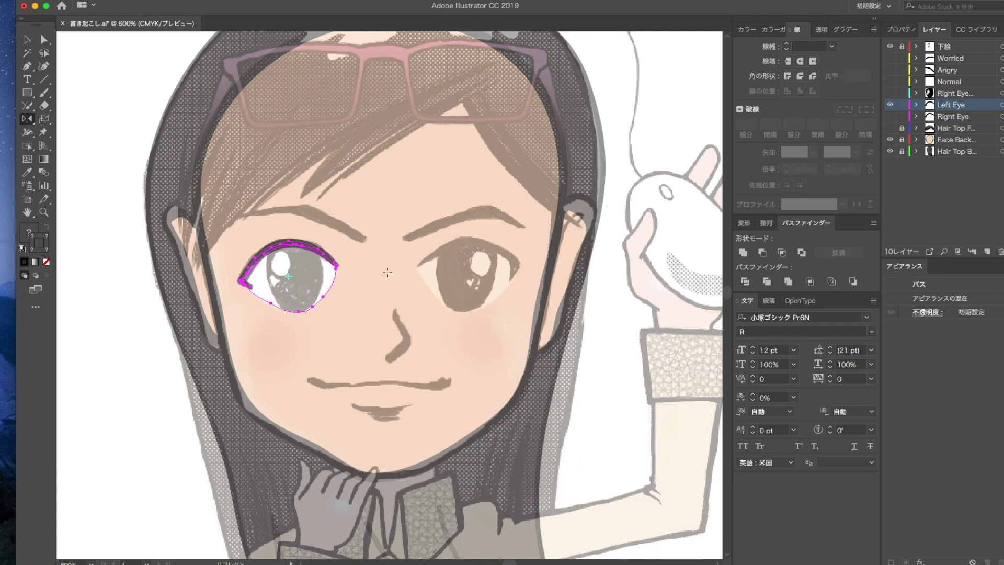
pyautogui.click(387, 272)
pyautogui.moveTo(268, 280)
pyautogui.mouseDown()
pyautogui.moveTo(539, 273)
pyautogui.moveTo(482, 265)
pyautogui.moveTo(459, 276)
pyautogui.mouseUp()
pyautogui.press('r')
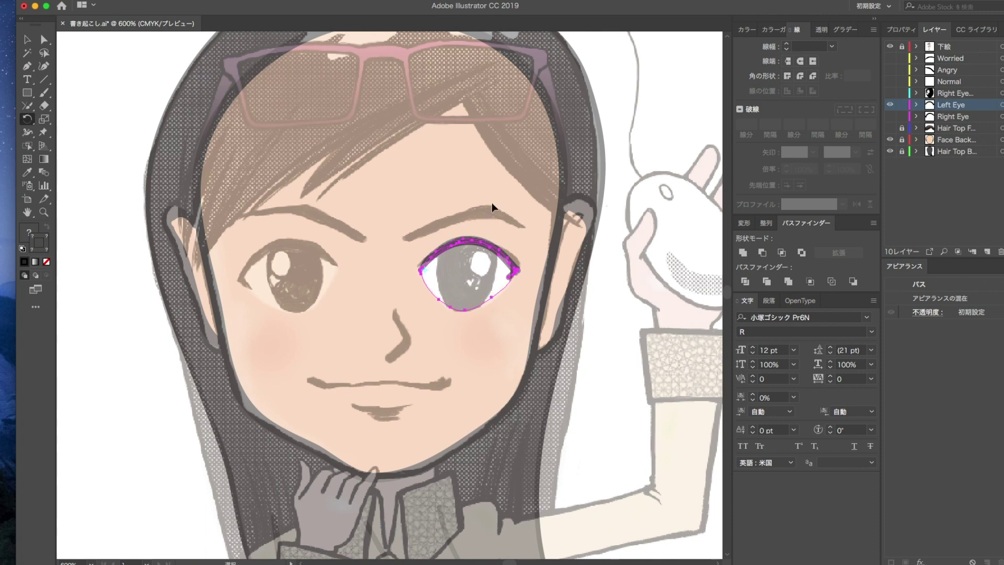
pyautogui.press('super+shift+a')
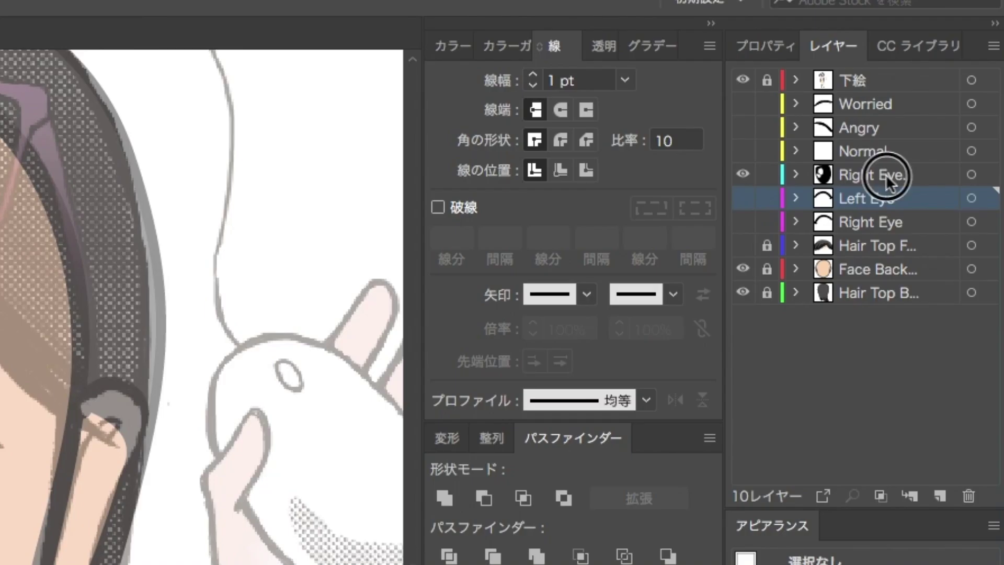
# Step: Duplicate the Right Eyeball layer and select the copy for the left eye
pyautogui.click(955, 93)
pyautogui.click(1001, 30)
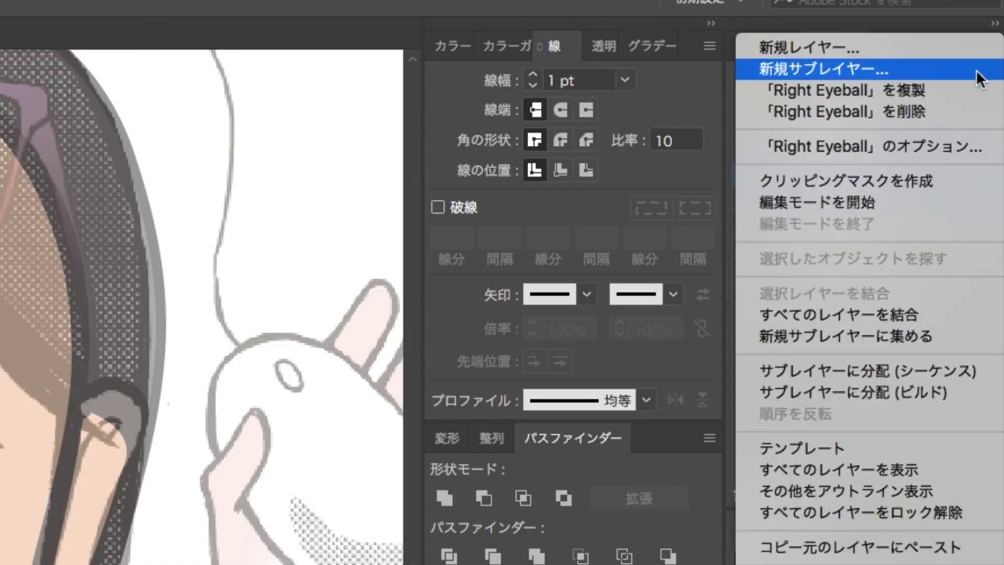
pyautogui.click(974, 92)
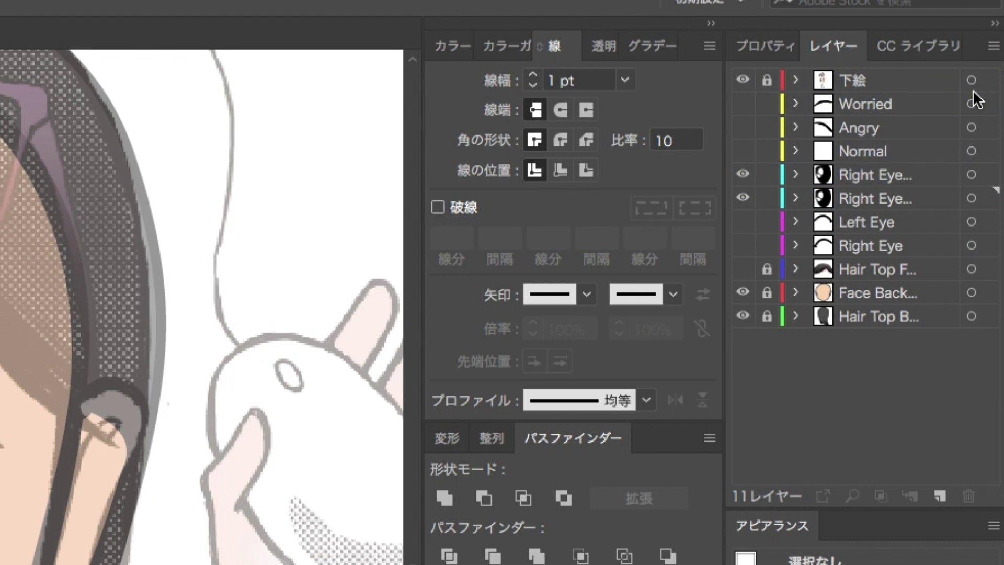
pyautogui.click(934, 197)
pyautogui.write('Left Eyeball')
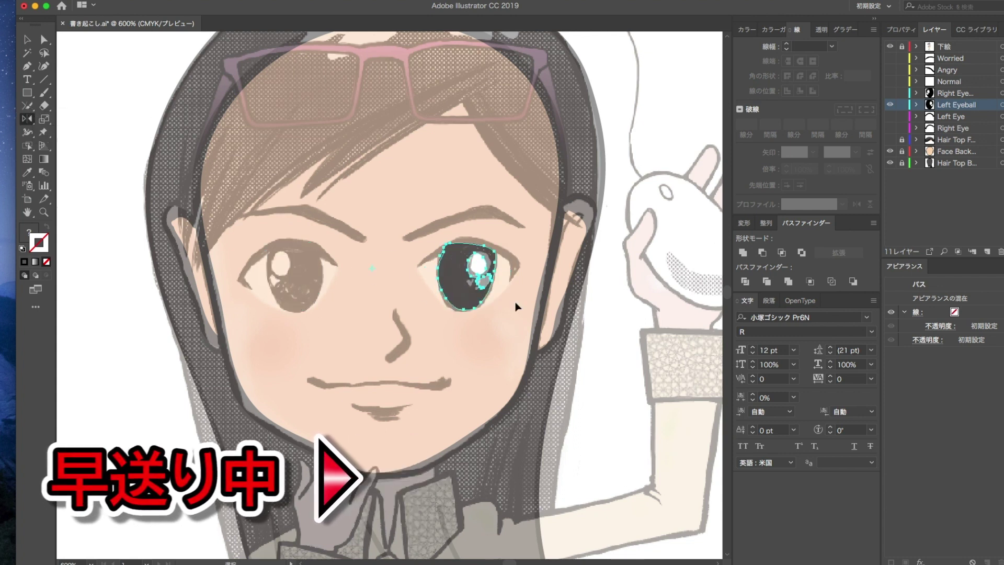
# Step: Hide the 下絵 sketch layer and show the Normal, eye, hair and eyebrow layers
pyautogui.click(889, 46)
pyautogui.moveTo(890, 81); pyautogui.dragTo(889, 139)
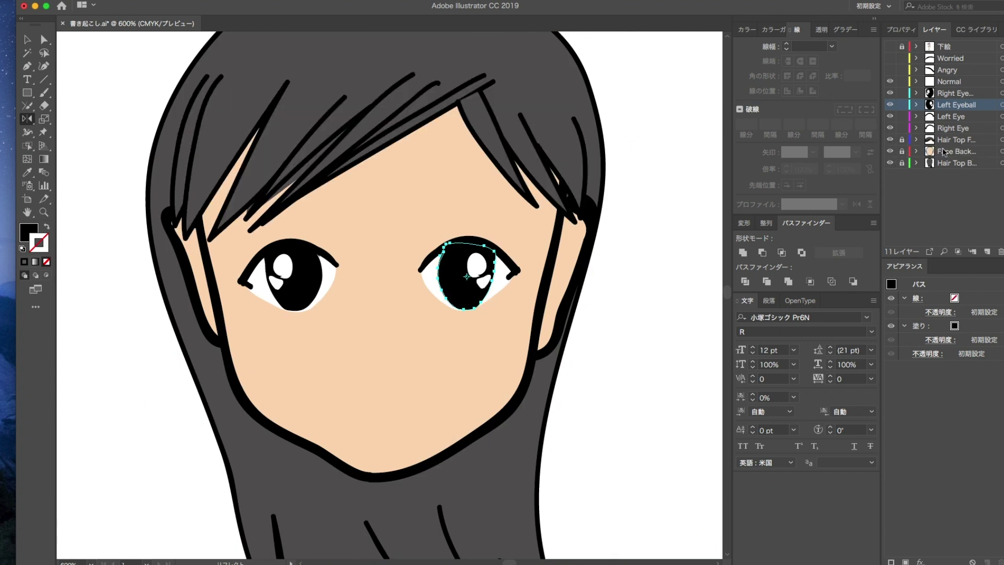
pyautogui.click(946, 81)
pyautogui.click(890, 69)
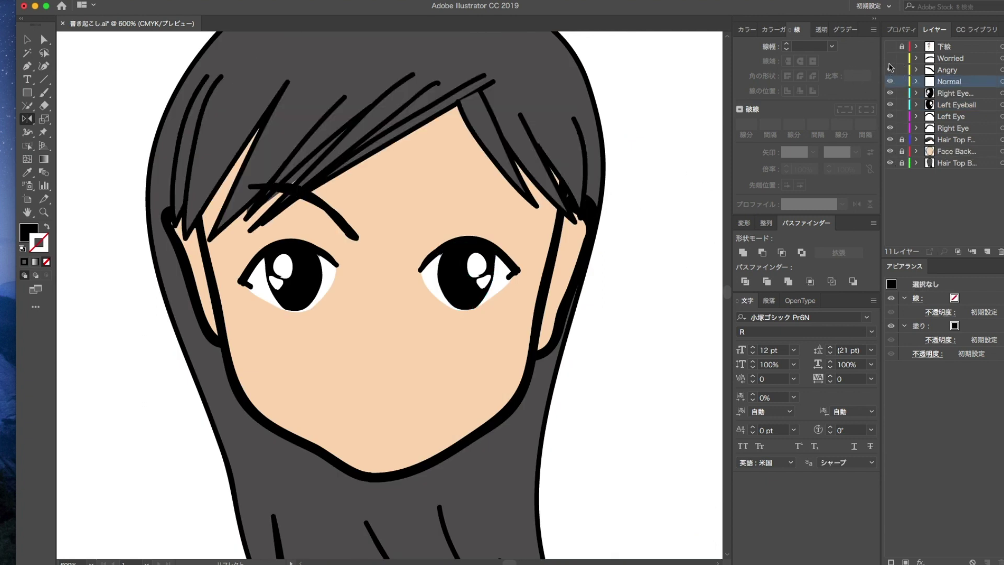
# Step: Tilt the eyebrow for a worried look and merge the copied layer into Worried
pyautogui.click(890, 58)
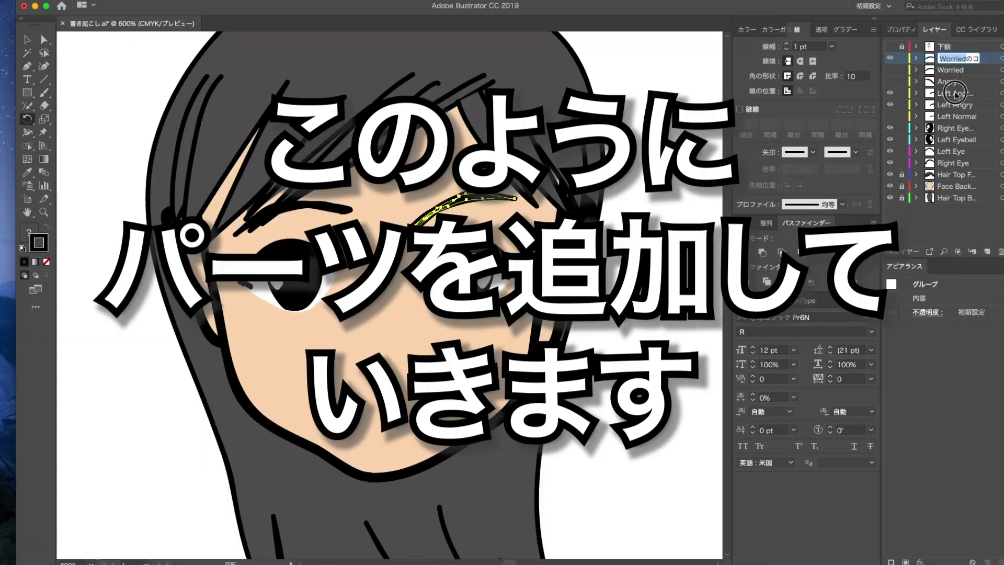
pyautogui.click(954, 93)
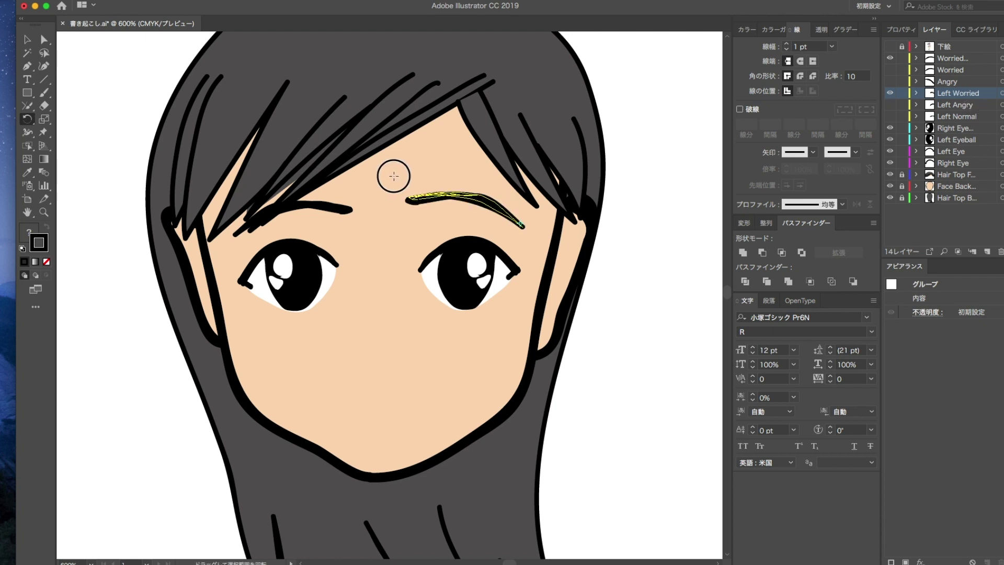
pyautogui.moveTo(394, 172); pyautogui.dragTo(494, 199)
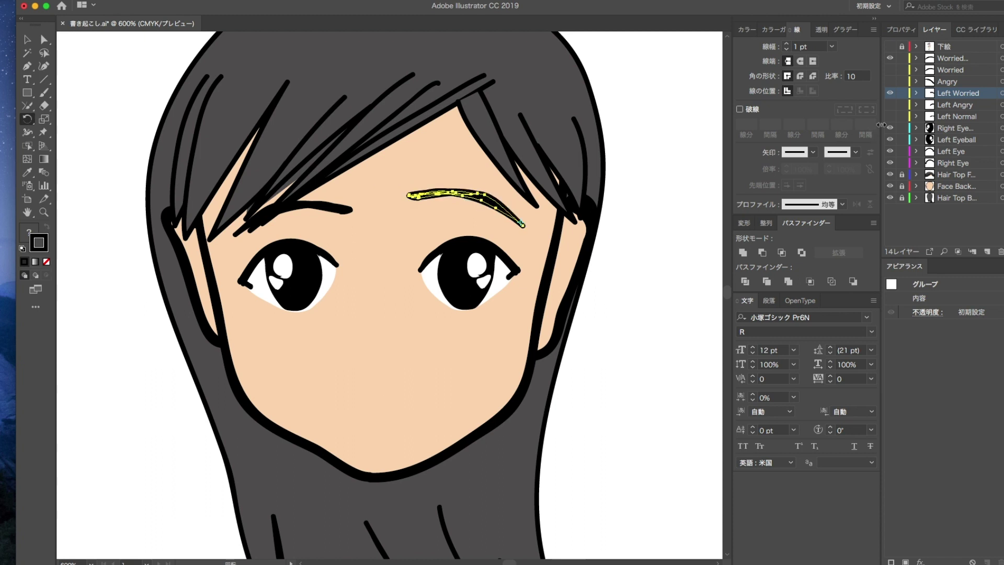
pyautogui.moveTo(892, 75); pyautogui.dragTo(934, 84)
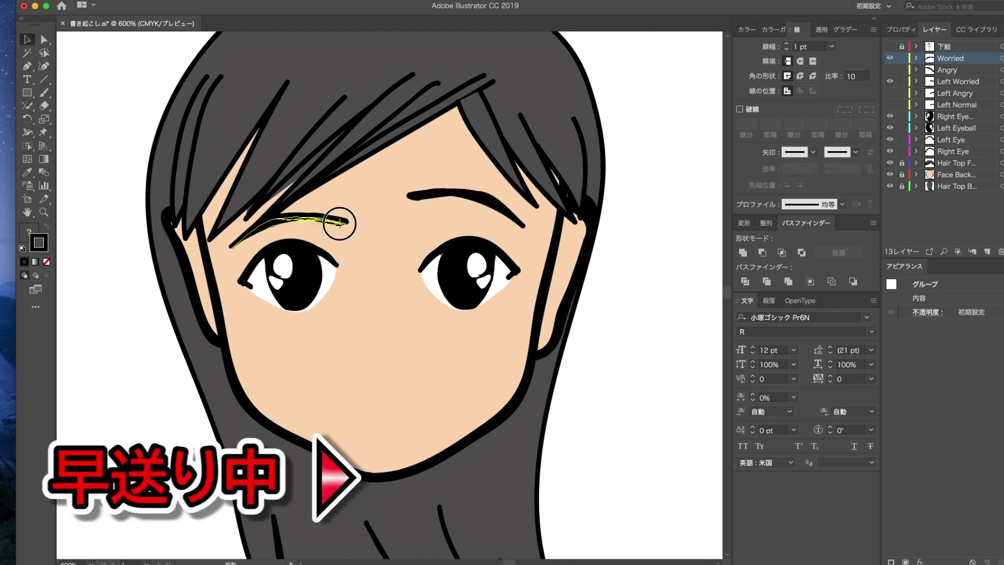
# Step: Tilt both eyebrows so their outer ends drop for the angry look
pyautogui.moveTo(336, 220); pyautogui.dragTo(331, 214)
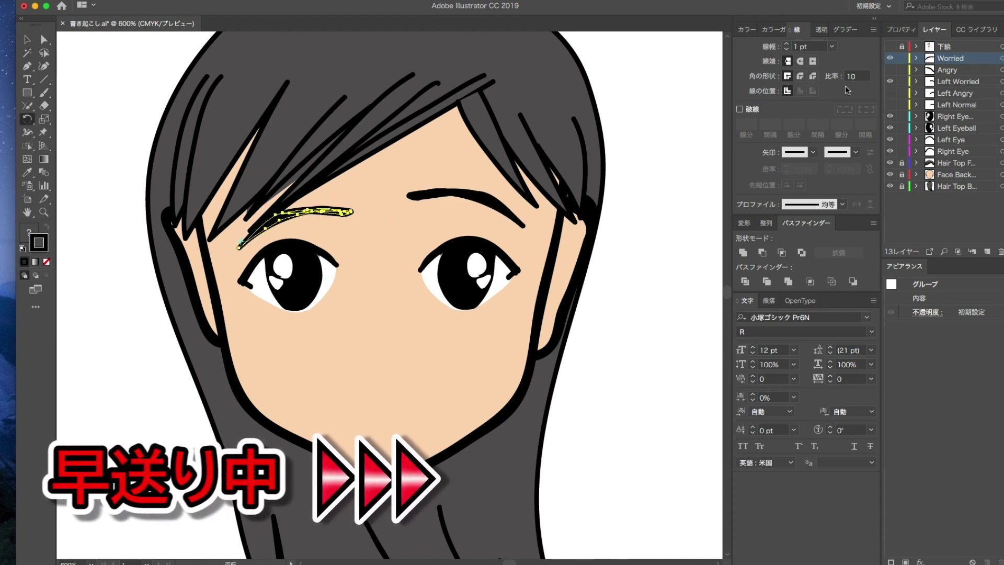
pyautogui.moveTo(460, 189)
pyautogui.mouseDown()
pyautogui.moveTo(431, 196)
pyautogui.moveTo(482, 207)
pyautogui.mouseUp()
pyautogui.click(405, 187)
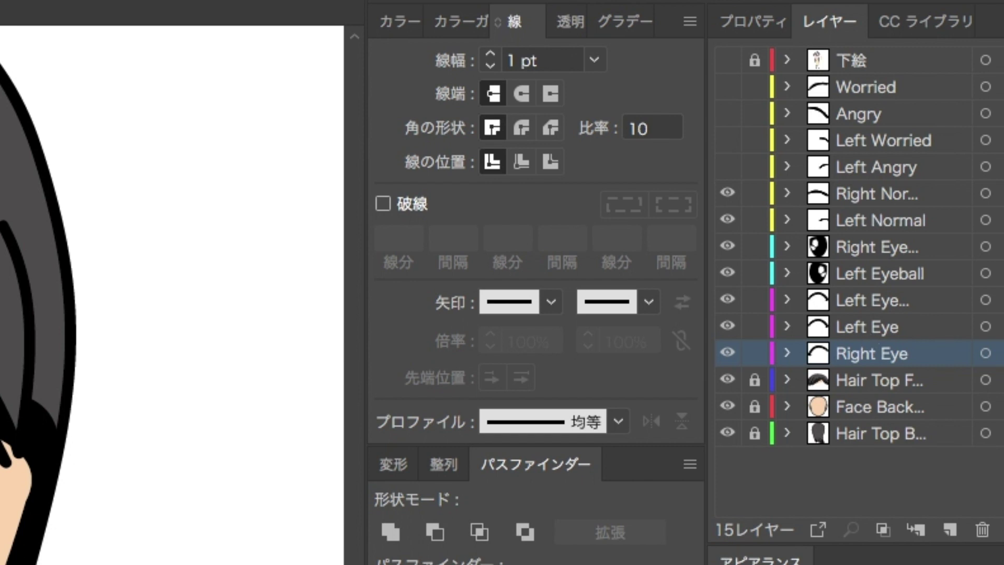
# Step: Duplicate the Right Eye layer and rename the copy 'Right Blunk'
pyautogui.click(998, 21)
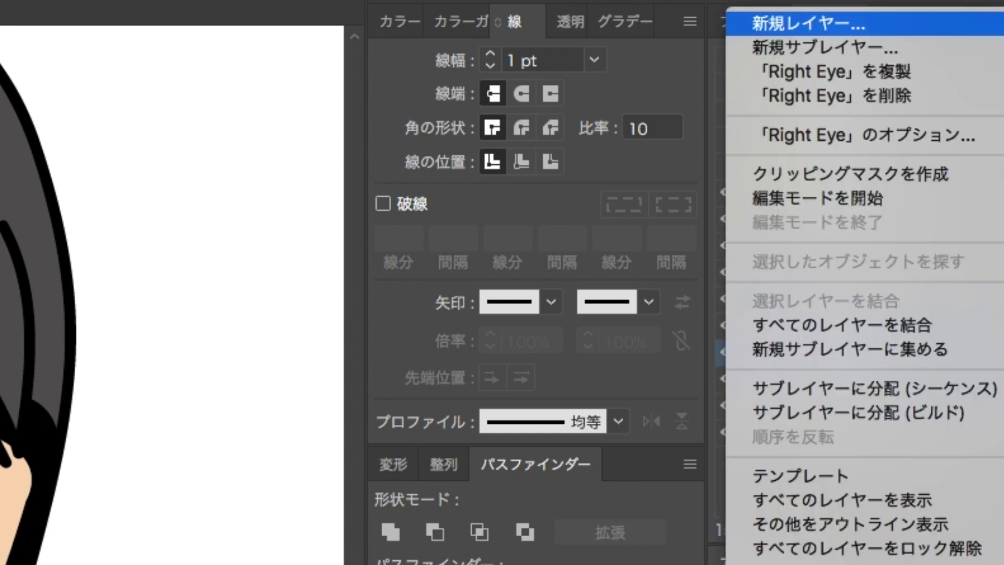
pyautogui.click(950, 74)
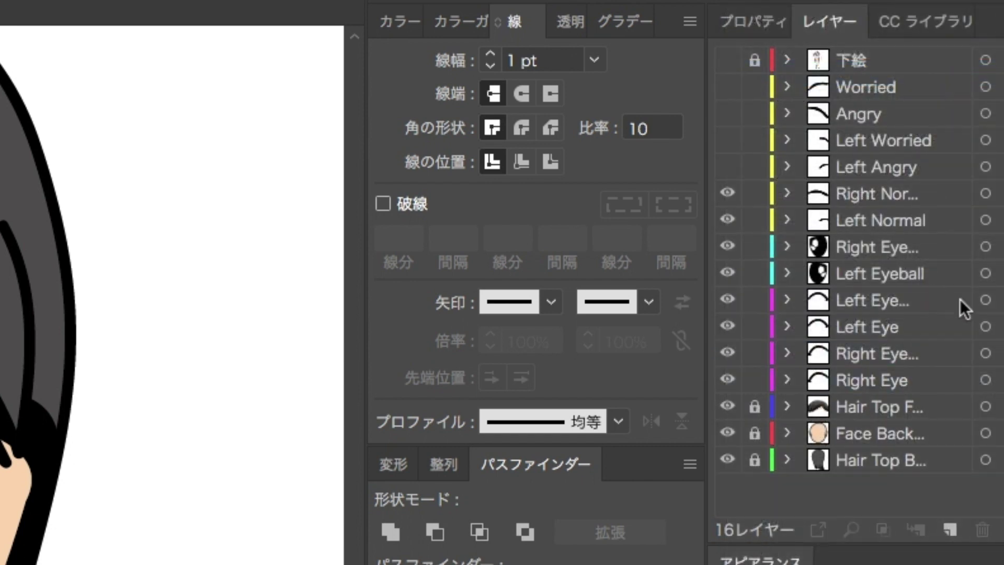
pyautogui.click(892, 354)
pyautogui.doubleClick(883, 353)
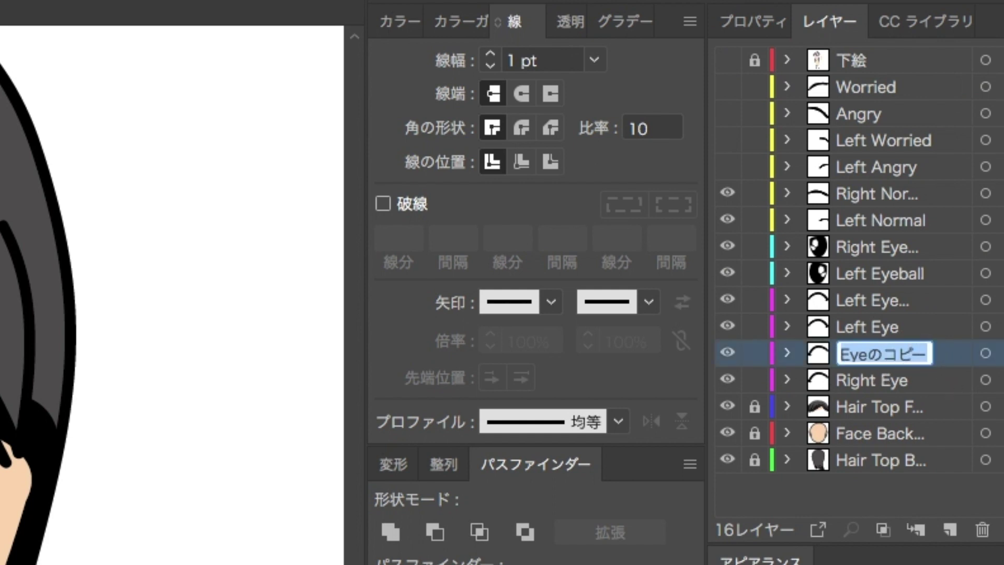
pyautogui.press('Escape')
pyautogui.doubleClick(876, 347)
pyautogui.write('Right Blunk')
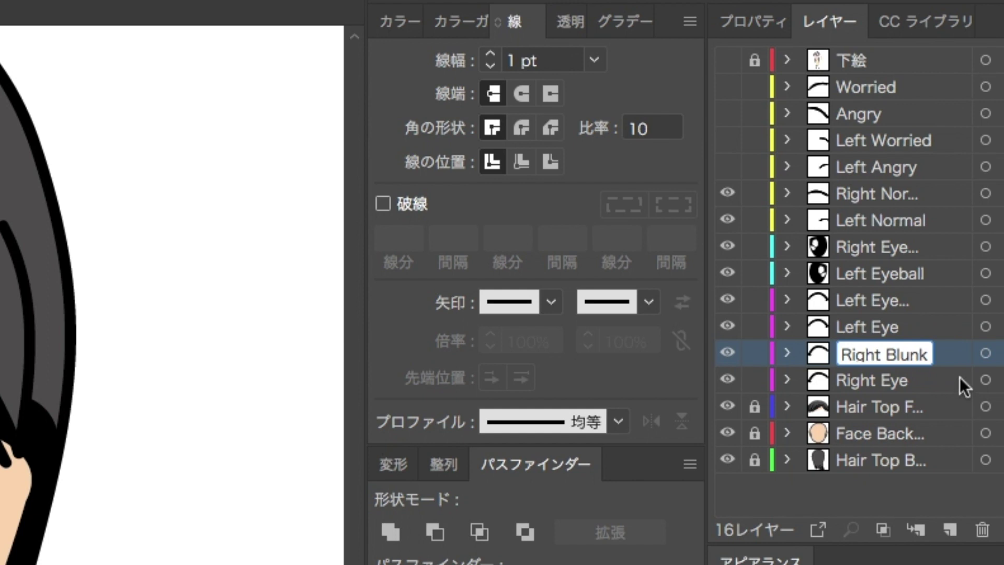
pyautogui.click(956, 349)
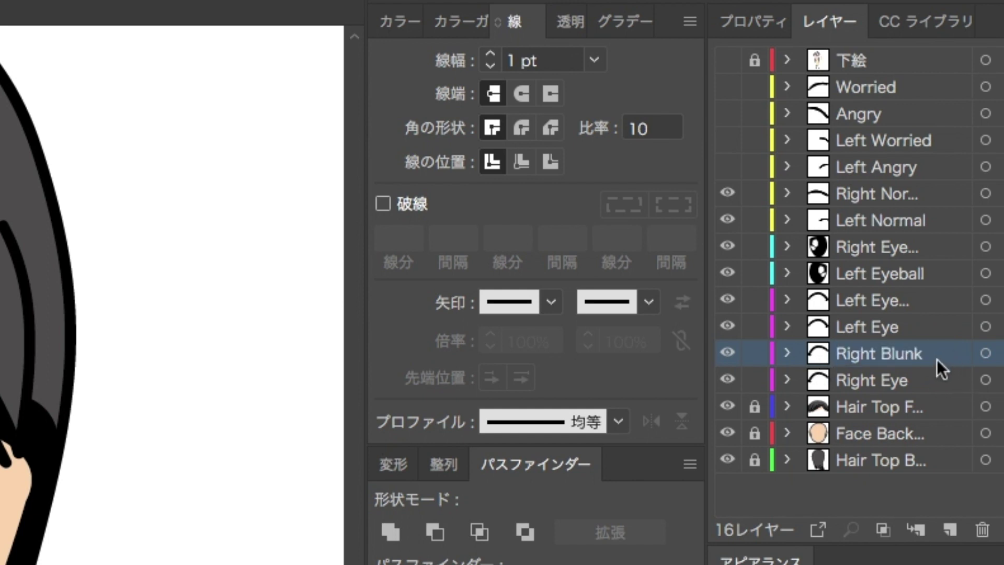
# Step: Hide the original Right Eye and right eyeball layers
pyautogui.click(728, 380)
pyautogui.click(985, 353)
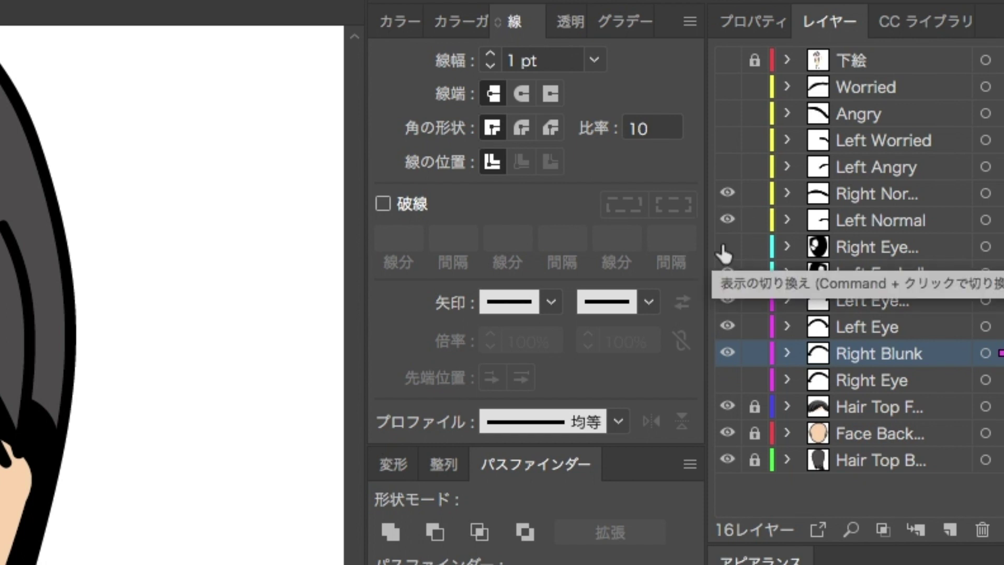
pyautogui.click(726, 248)
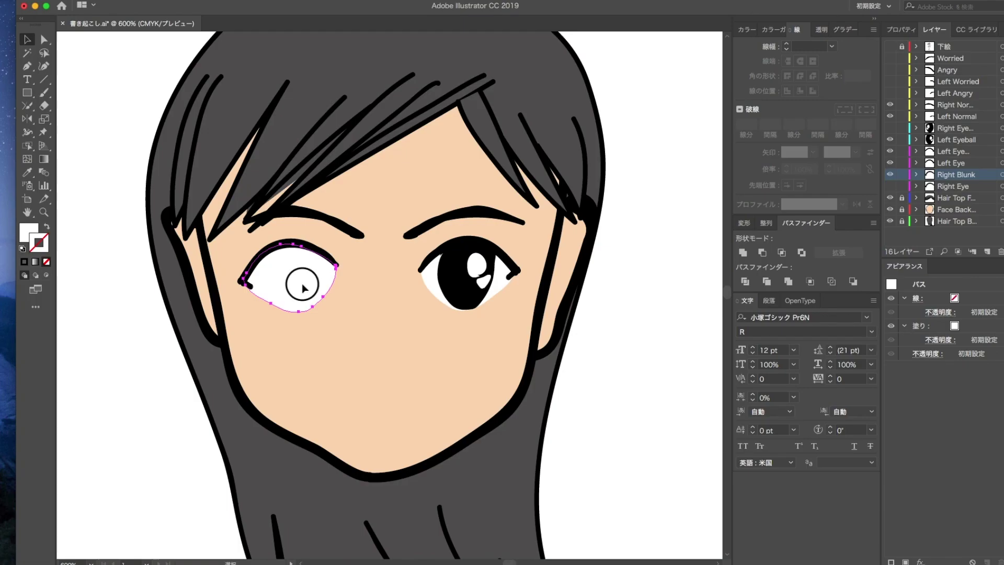
# Step: Select the eye's lid arc group and reflect it upside down into a closed-eye curve
pyautogui.click(306, 284)
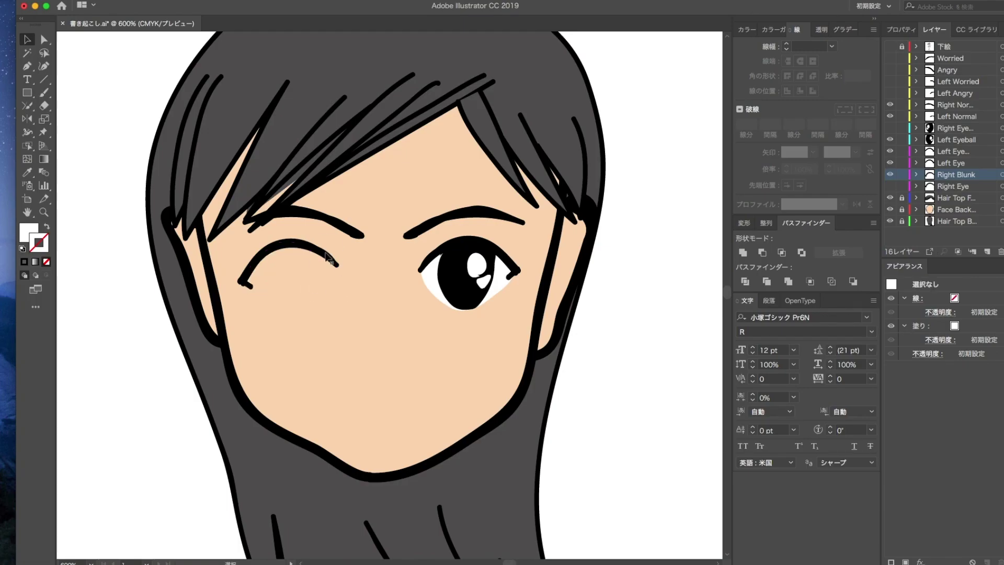
pyautogui.moveTo(360, 292); pyautogui.dragTo(231, 246)
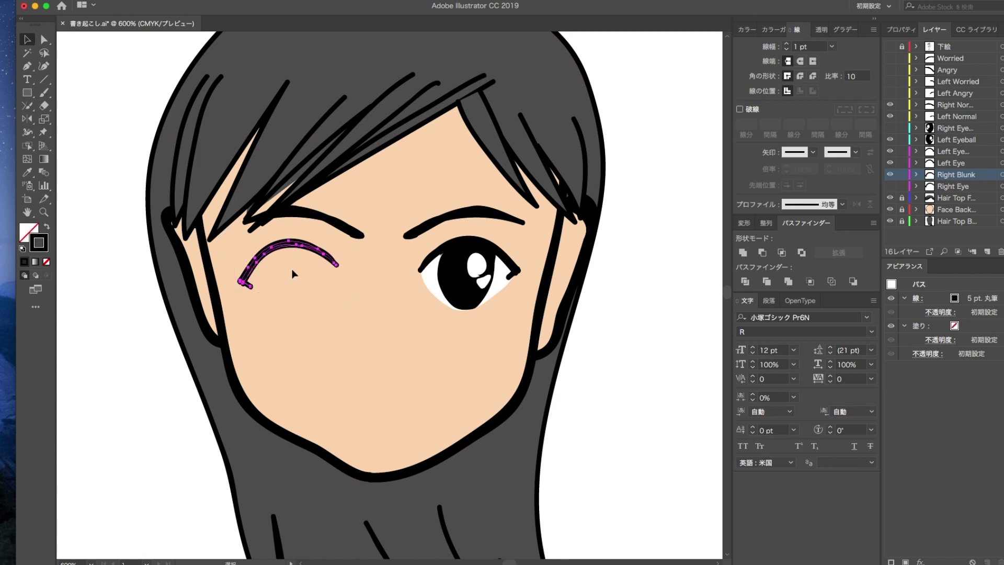
pyautogui.press('super+g')
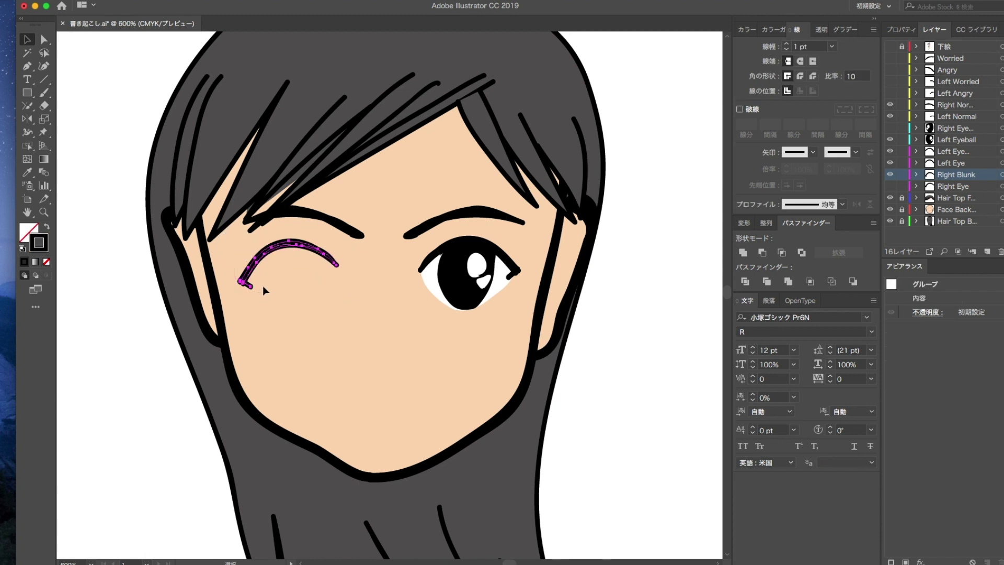
pyautogui.press('o')
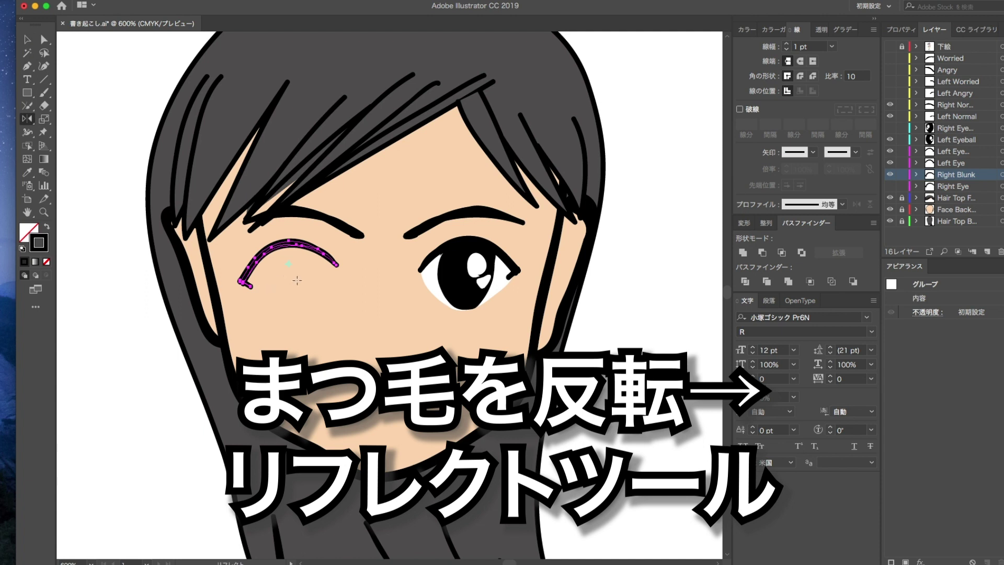
pyautogui.click(292, 285)
pyautogui.moveTo(292, 285)
pyautogui.mouseDown()
pyautogui.moveTo(308, 314)
pyautogui.moveTo(313, 305)
pyautogui.mouseUp()
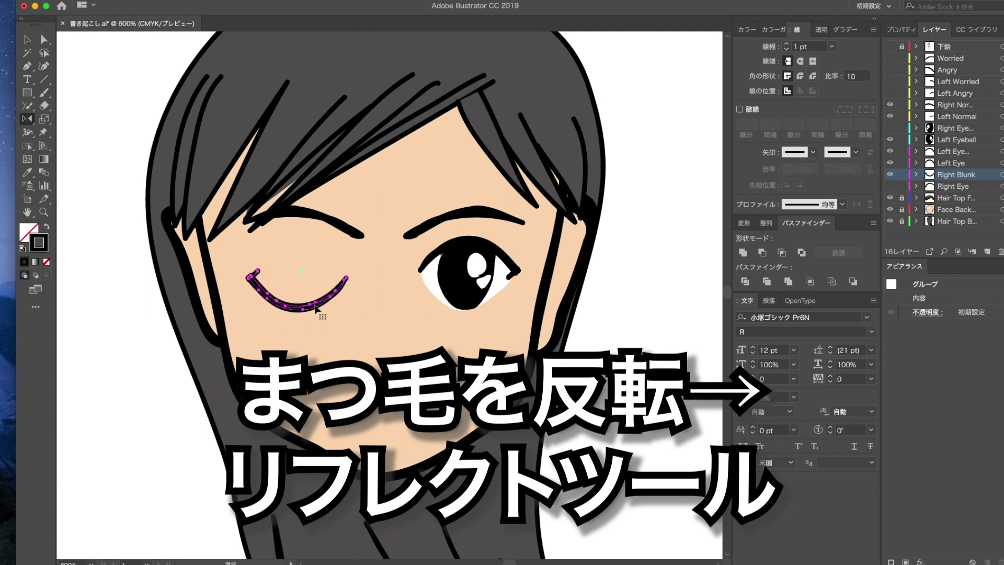
# Step: Show the sketch layer and align the flipped lid over the sketch's eye
pyautogui.click(890, 46)
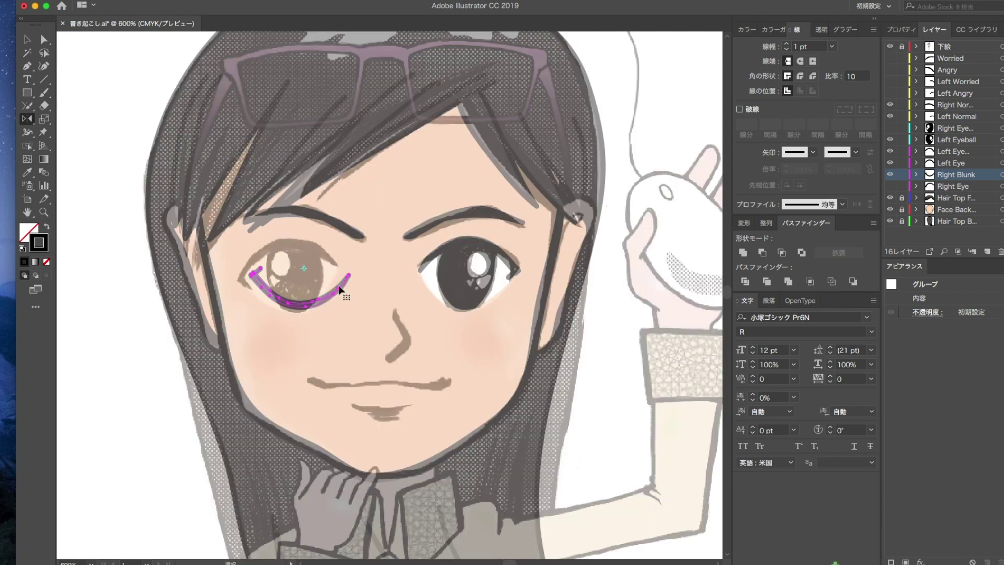
pyautogui.moveTo(339, 289); pyautogui.dragTo(331, 288)
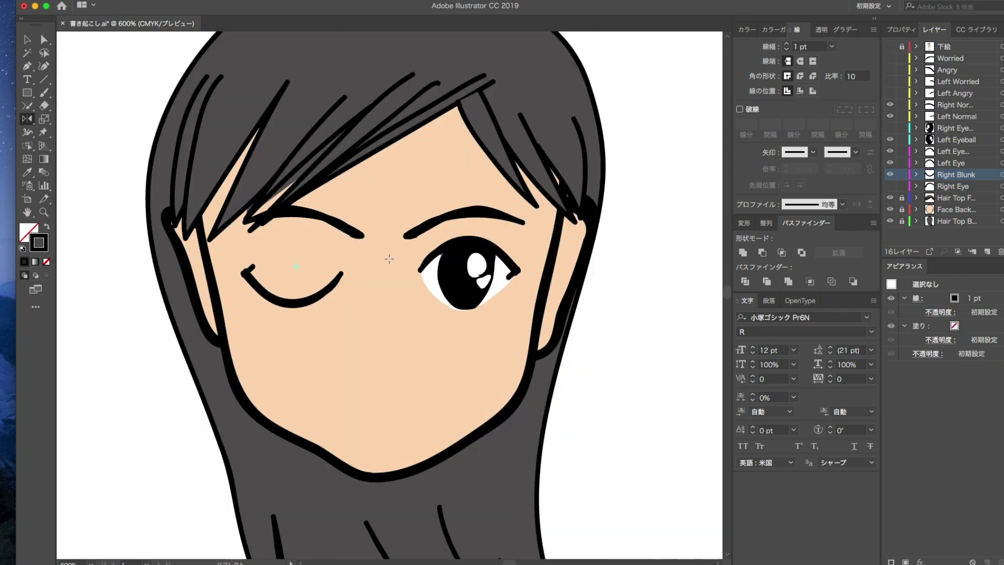
pyautogui.press('v')
pyautogui.click(319, 300)
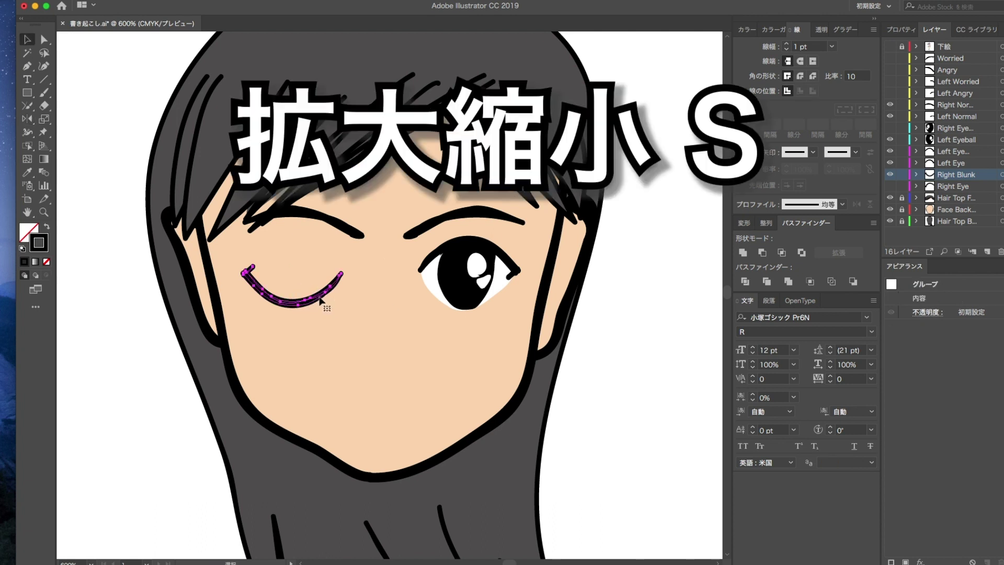
# Step: Scale the closed-eye arc down to 90%
pyautogui.press('s')
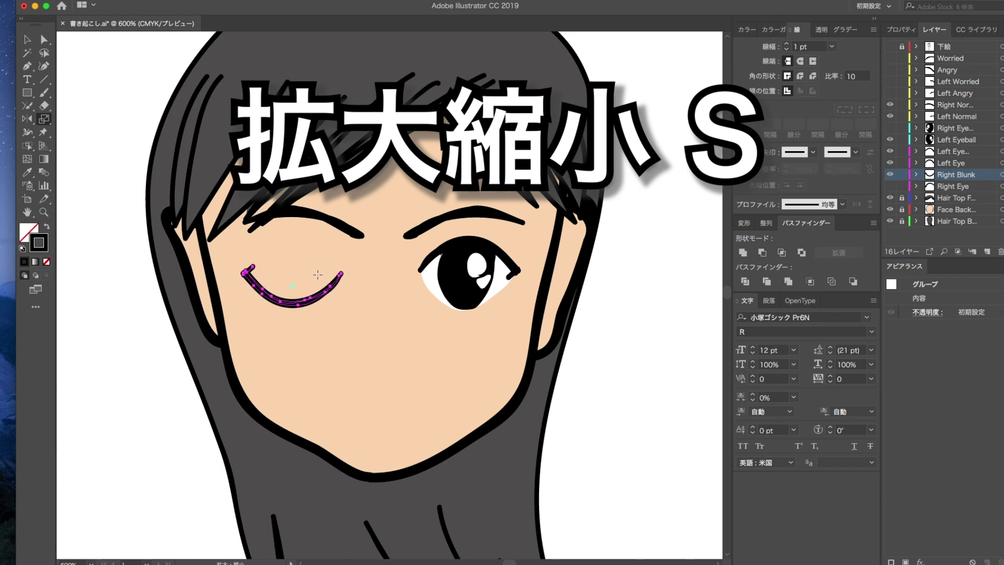
pyautogui.keyDown('alt'); pyautogui.click(309, 269); pyautogui.keyUp('alt')
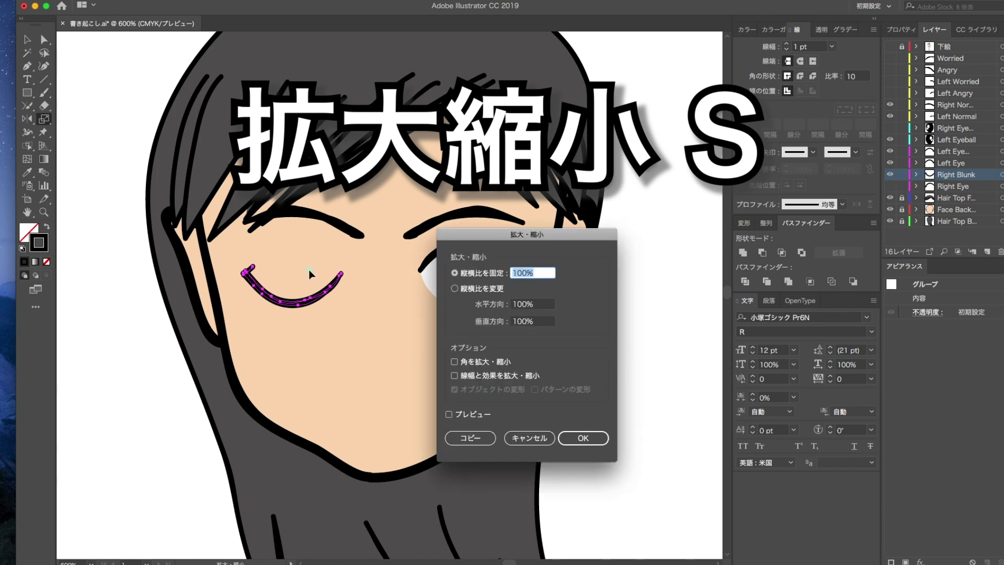
pyautogui.write('90')
pyautogui.click(480, 414)
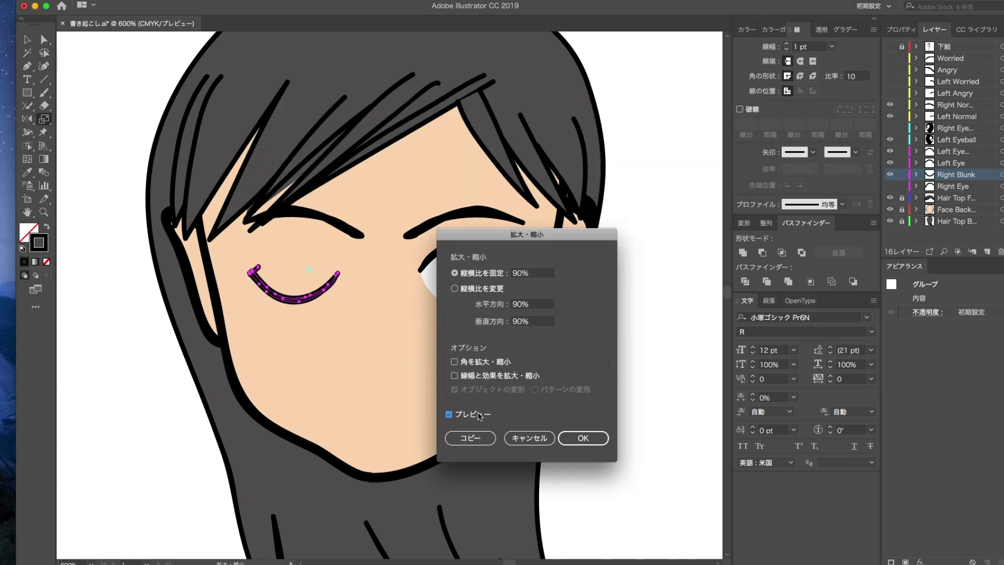
pyautogui.click(582, 438)
# Step: Drag the arc's outer end anchor into a short tick, then zoom in on it
pyautogui.press('a')
pyautogui.click(262, 270)
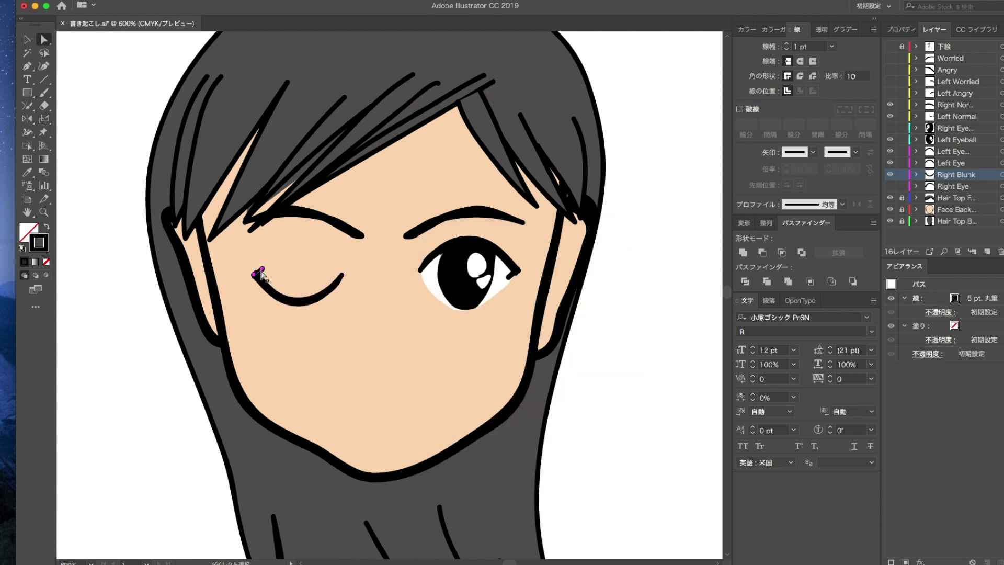
pyautogui.moveTo(262, 269); pyautogui.dragTo(255, 279)
pyautogui.click(140, 297)
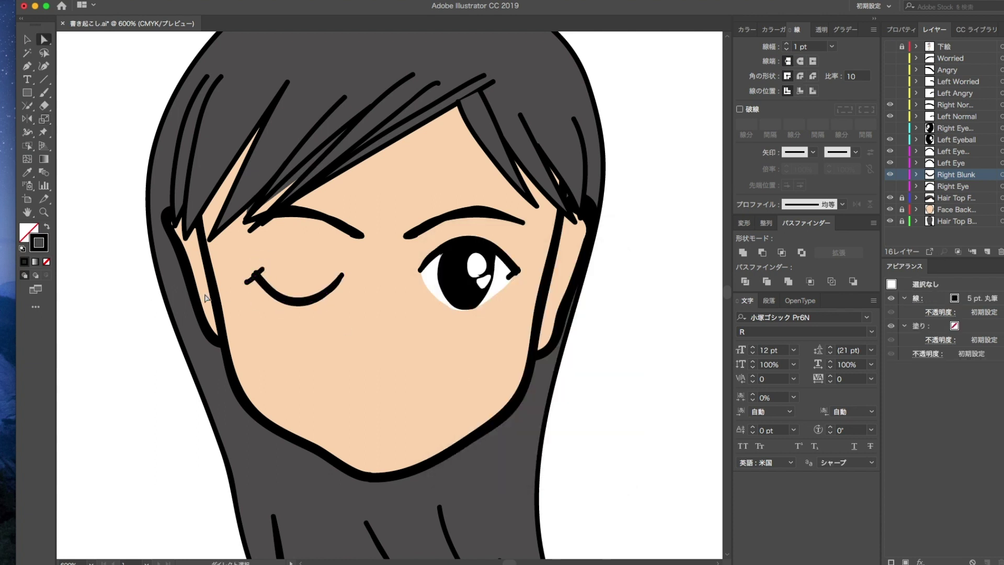
pyautogui.moveTo(216, 235); pyautogui.dragTo(348, 336)
# Step: Select the closed-eye arc path to refine its tick tip
pyautogui.click(285, 256)
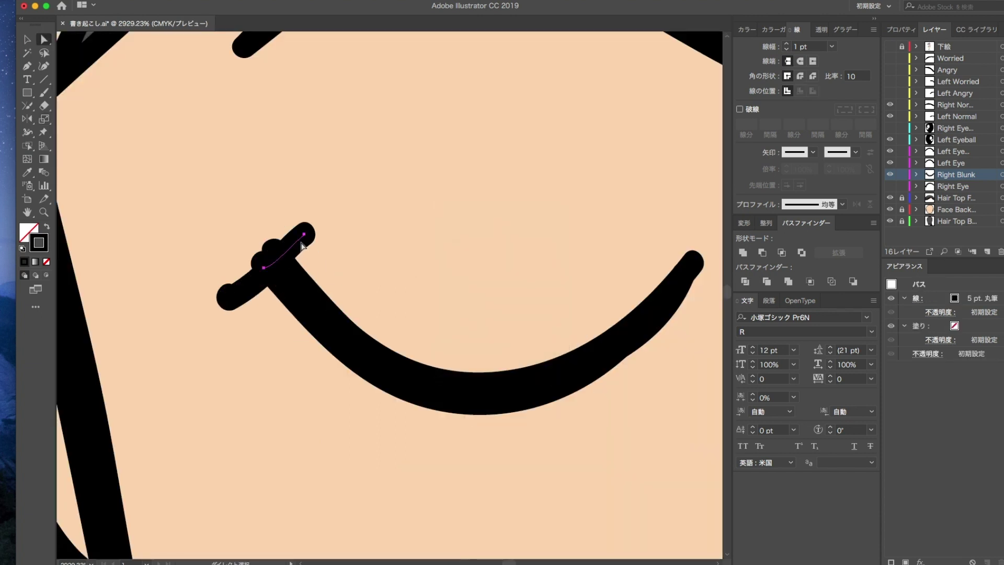